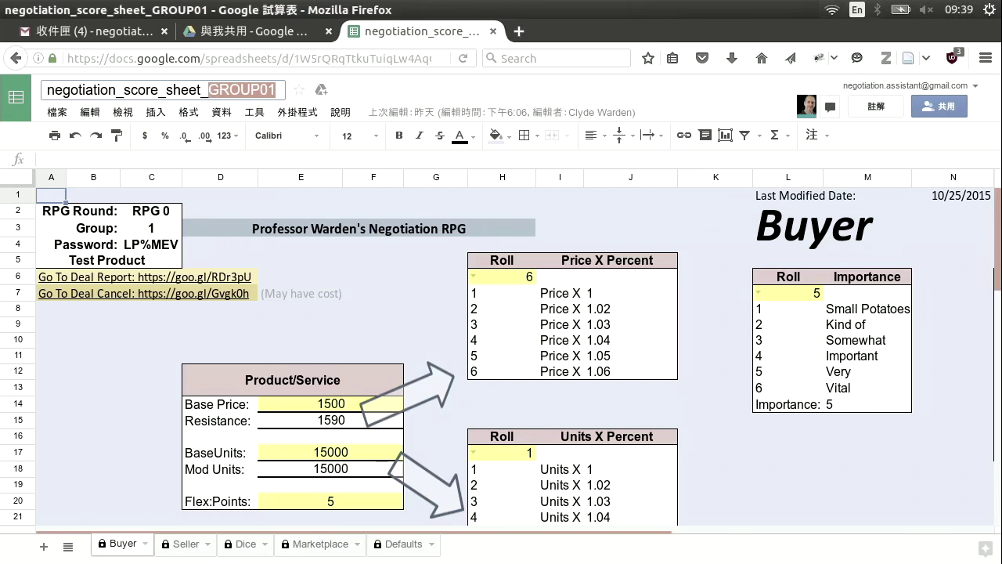
Check the password, group and RPG round cells in the Buyer sheet's header block.
{"action": "key", "text": "Return"}
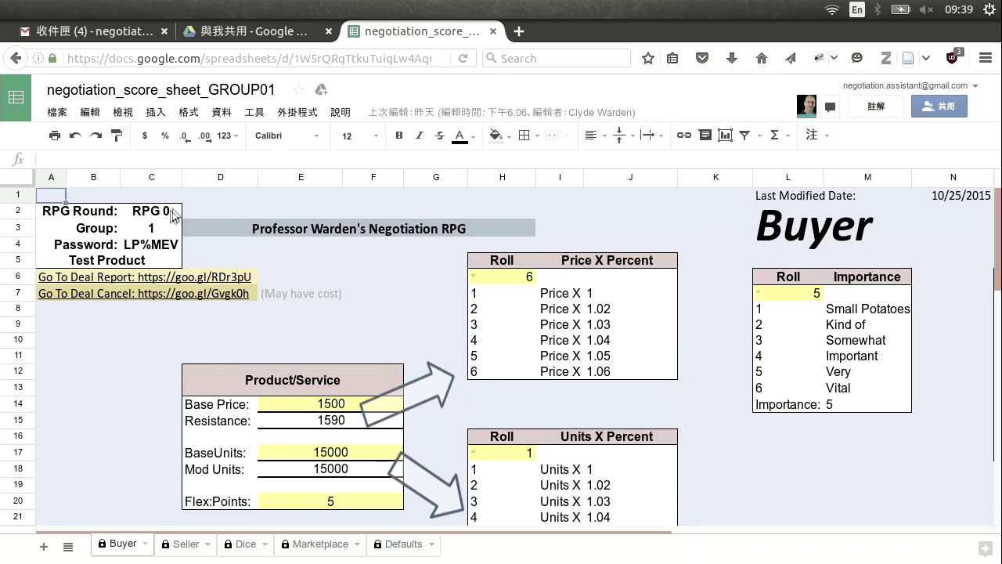
{"action": "left_click", "coordinate": [158, 245]}
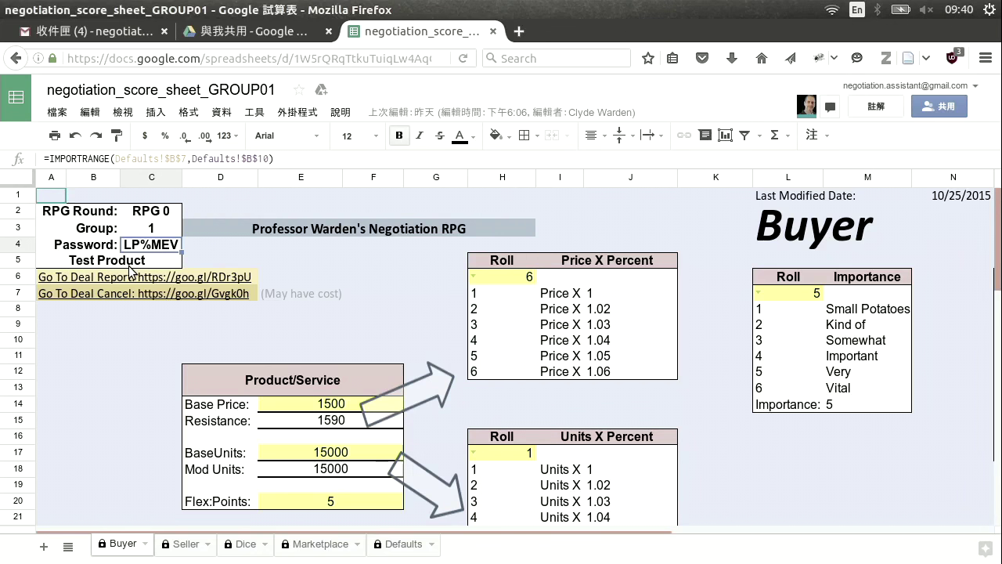
{"action": "left_click", "coordinate": [158, 230]}
{"action": "left_click", "coordinate": [165, 215]}
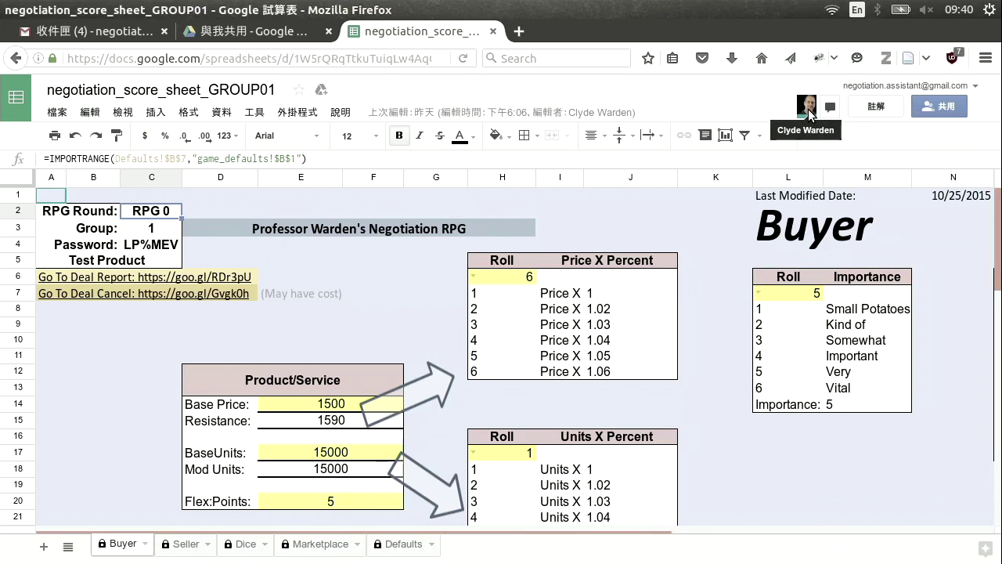
{"action": "mouse_move", "coordinate": [810, 112]}
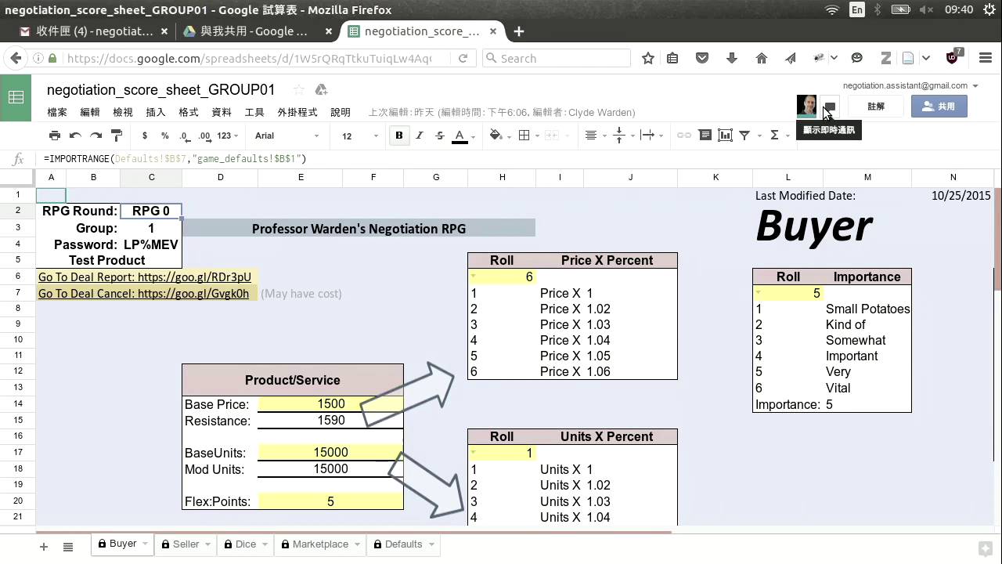
{"action": "key", "text": "super"}
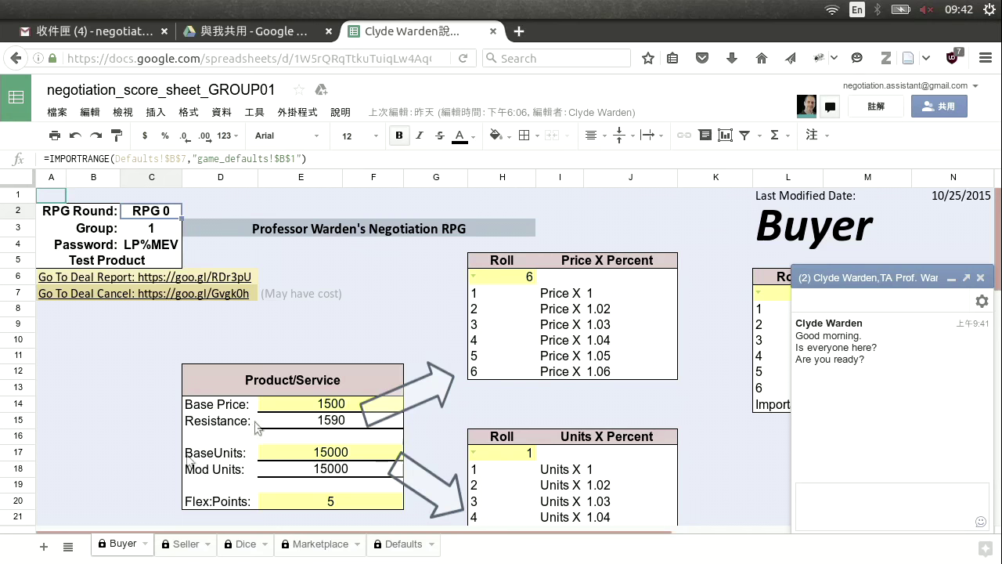
Reply to the professor in the chat with "Yes, Prof., we are all here." and "We are ready.".
{"action": "left_click", "coordinate": [844, 520]}
{"action": "type", "text": "Yes, Prof."}
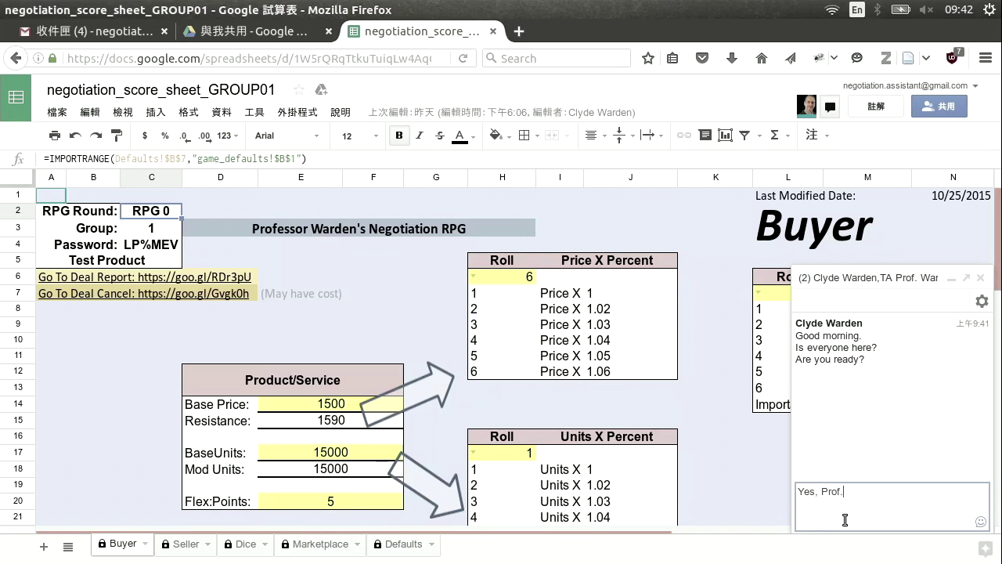
{"action": "type", "text": ", we are all here."}
{"action": "key", "text": "Return"}
{"action": "type", "text": "We are ready."}
{"action": "key", "text": "Return"}
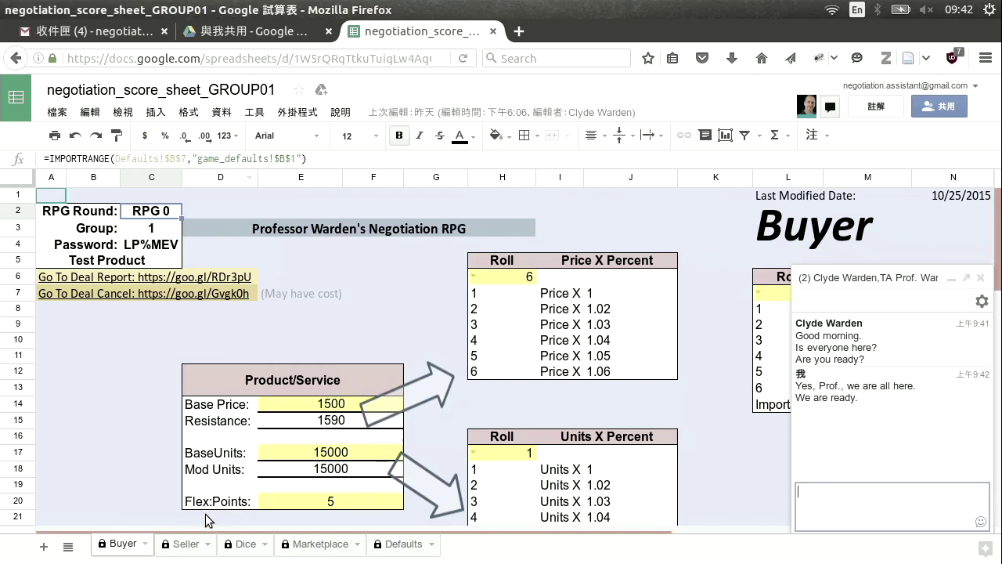
Switch to the Dice sheet and close the chat after trying it in a smaller separate window.
{"action": "left_click", "coordinate": [245, 553]}
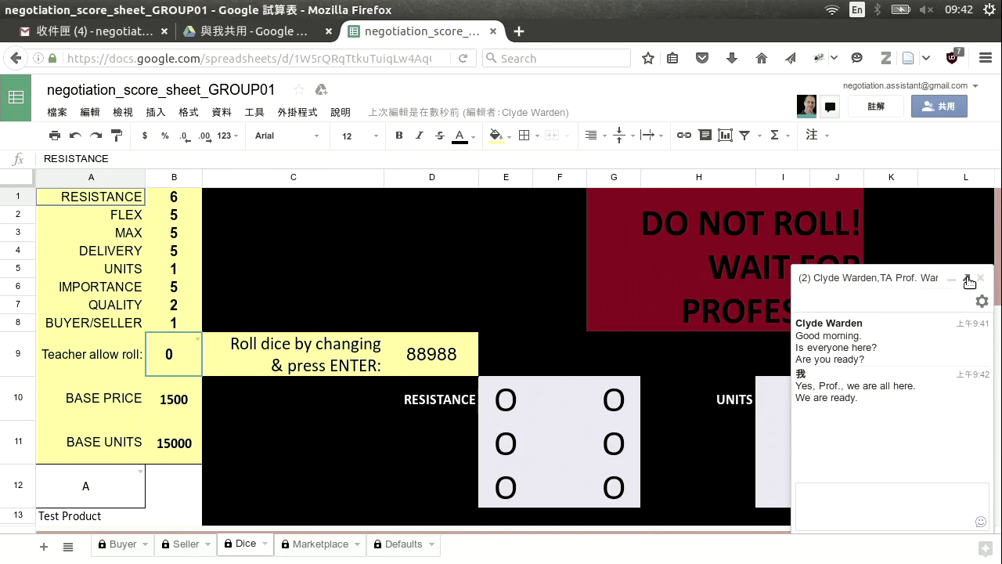
{"action": "left_click", "coordinate": [969, 282]}
{"action": "left_click_drag", "start_coordinate": [284, 39], "coordinate": [488, 72]}
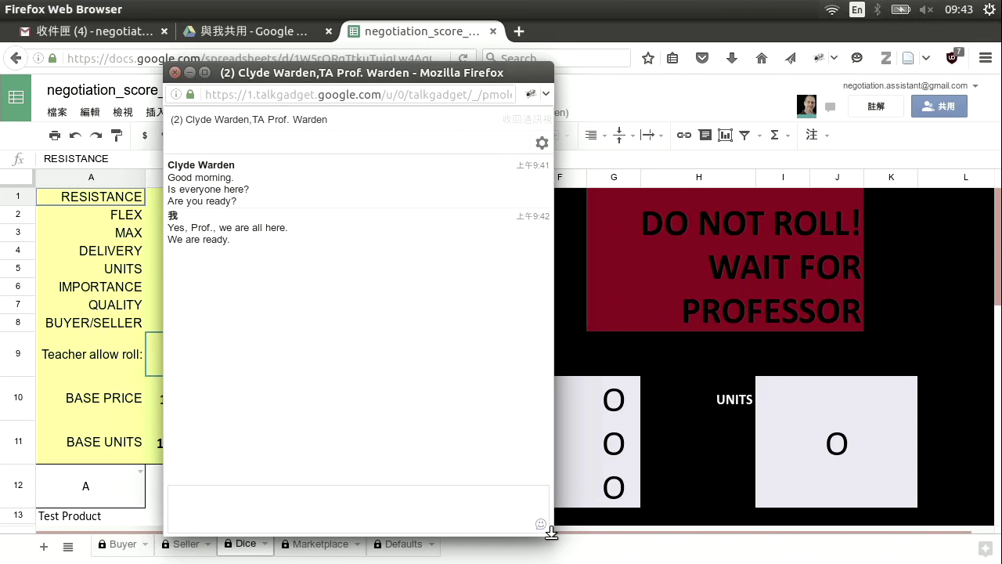
{"action": "left_click_drag", "start_coordinate": [551, 533], "coordinate": [551, 307]}
{"action": "left_click_drag", "start_coordinate": [462, 75], "coordinate": [791, 213]}
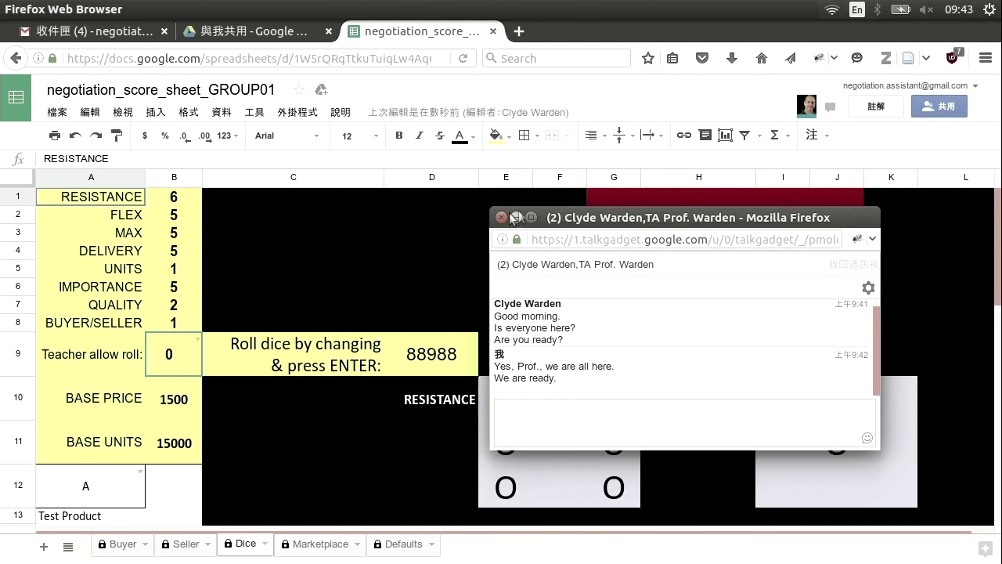
{"action": "left_click", "coordinate": [503, 217]}
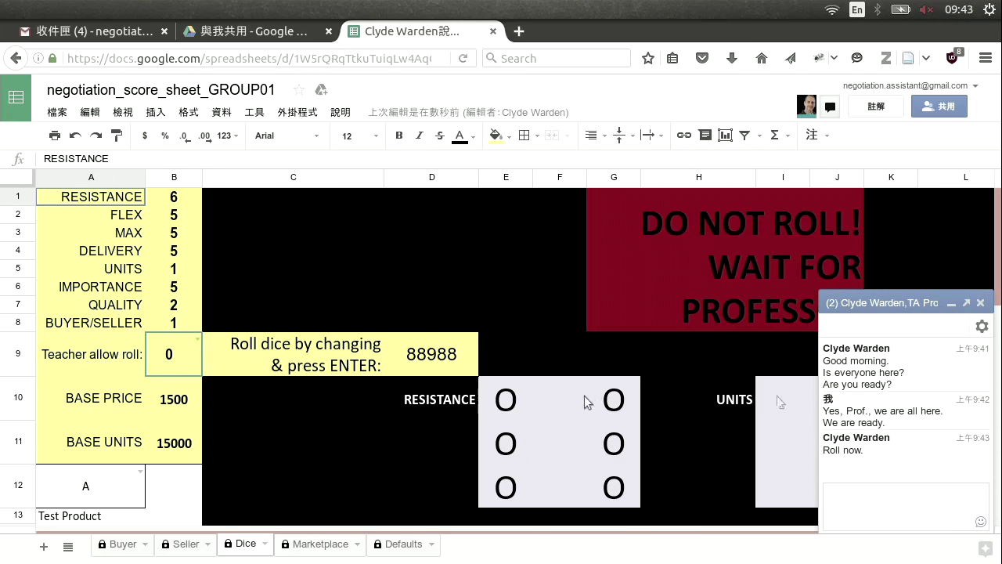
{"action": "left_click", "coordinate": [980, 302]}
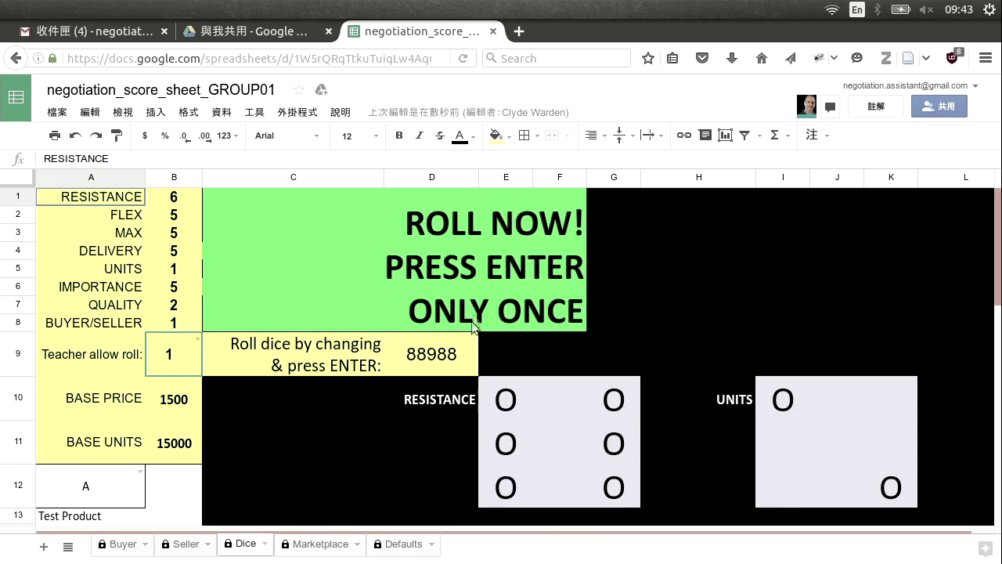
Roll the dice by changing the roll cell D9 to 8888, and look over all the dice.
{"action": "left_click", "coordinate": [437, 357]}
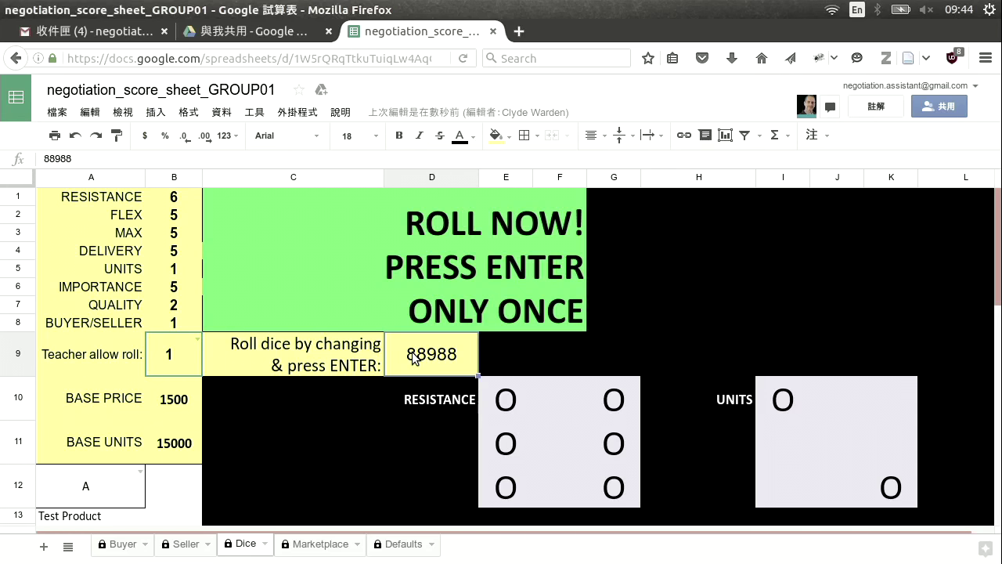
{"action": "type", "text": "8888"}
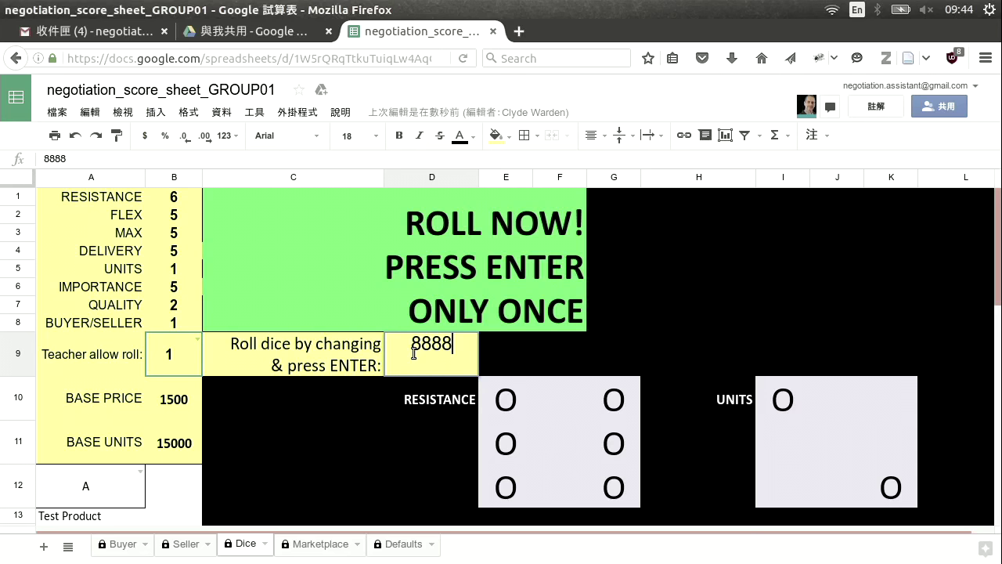
{"action": "type", "text": "88995"}
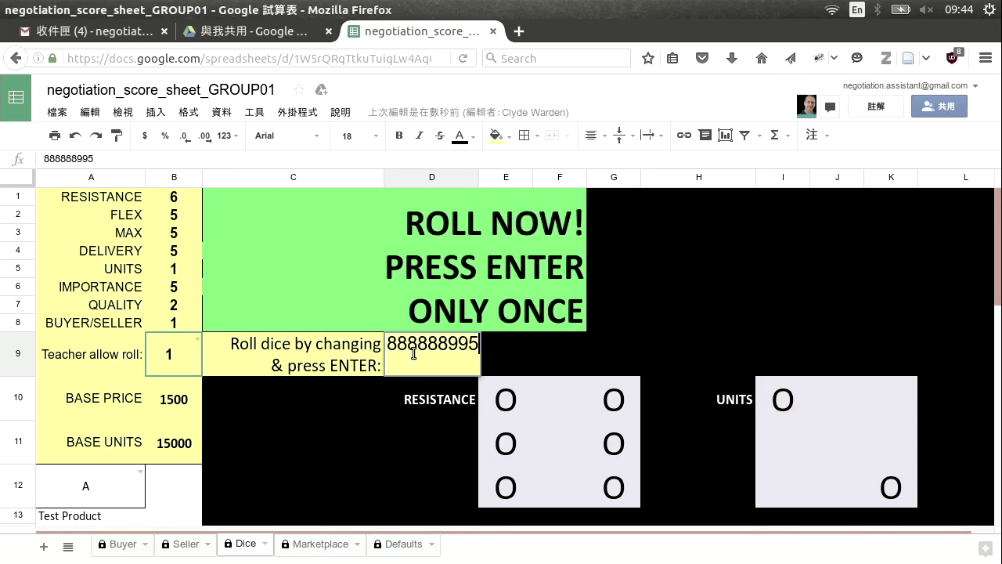
{"action": "key", "text": "BackSpace"}
{"action": "key", "text": "BackSpace"}
{"action": "key", "text": "BackSpace"}
{"action": "key", "text": "BackSpace"}
{"action": "key", "text": "BackSpace"}
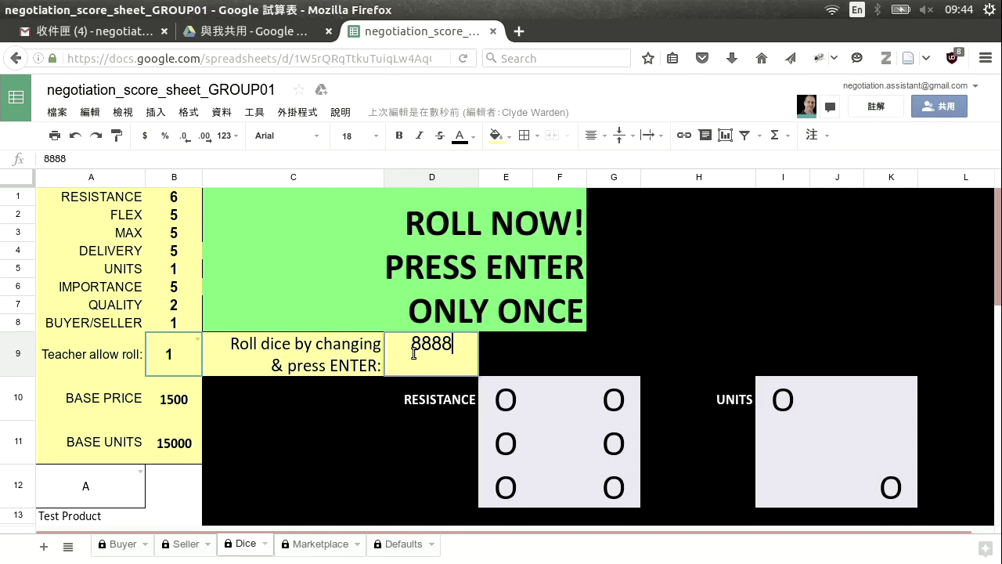
{"action": "key", "text": "Return"}
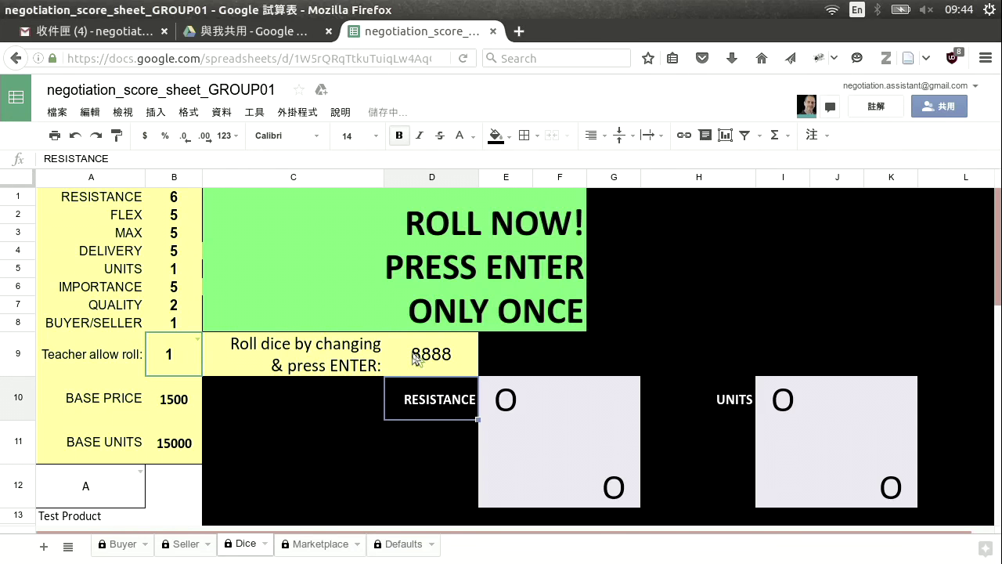
{"action": "scroll", "coordinate": [573, 349], "scroll_direction": "down", "scroll_amount": 10}
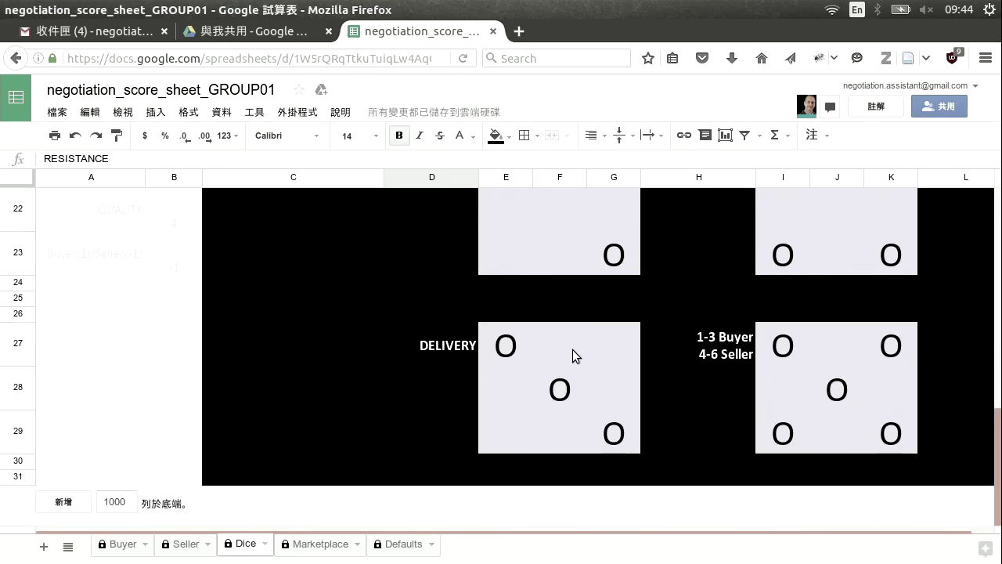
{"action": "scroll", "coordinate": [572, 349], "scroll_direction": "up", "scroll_amount": 10}
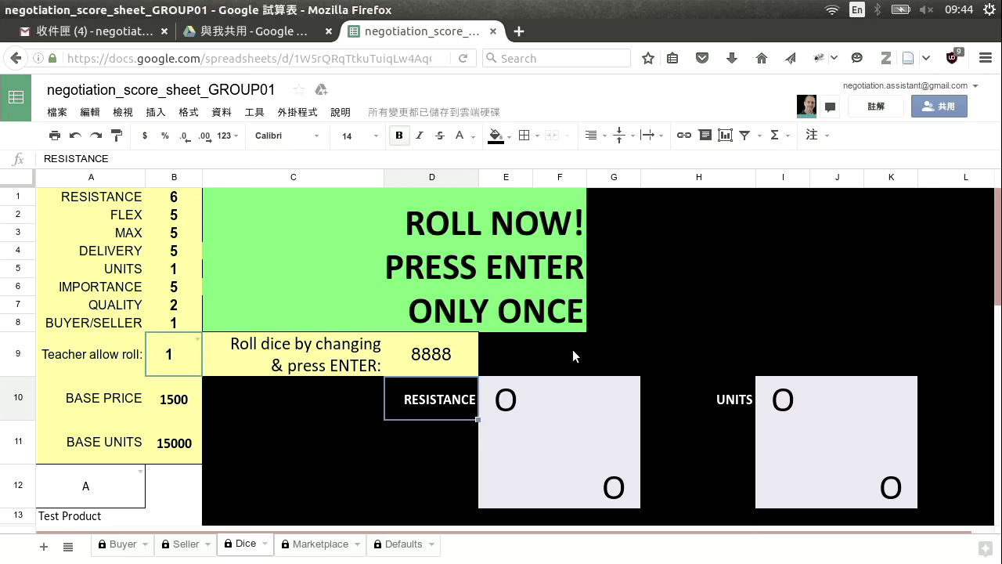
Reroll the dice twice by changing cell D9 to 555 and to 678.
{"action": "left_click", "coordinate": [420, 357]}
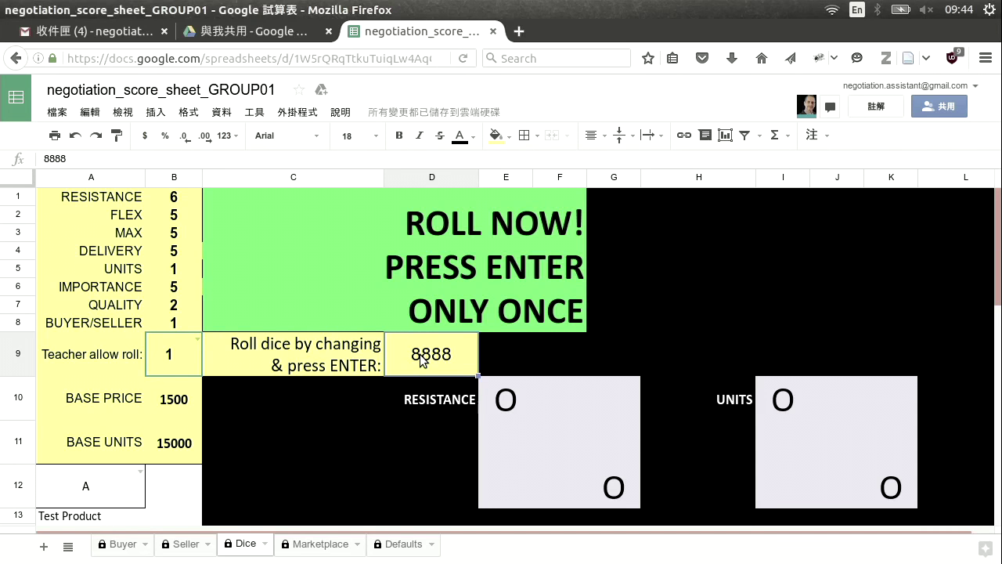
{"action": "type", "text": "555"}
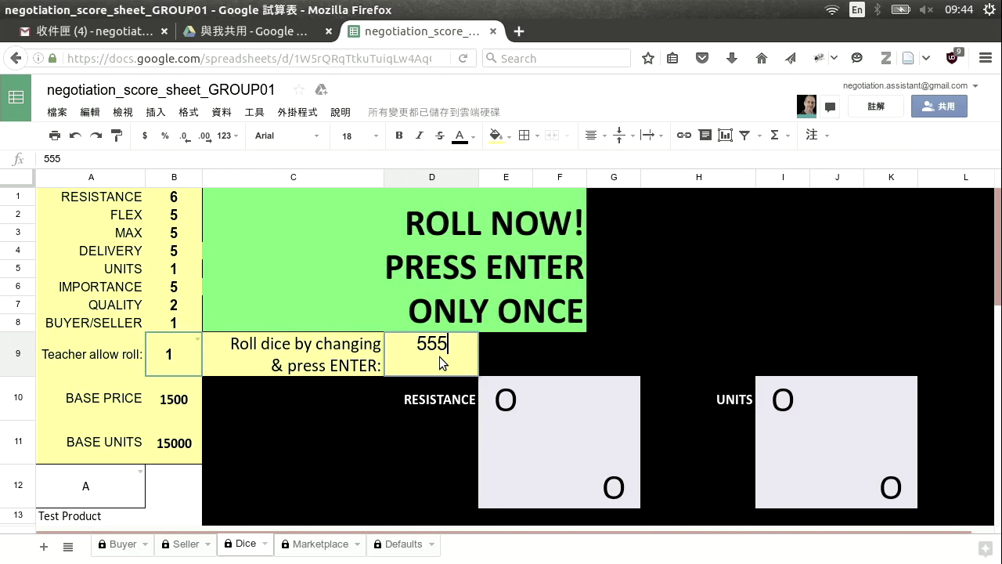
{"action": "key", "text": "Return"}
{"action": "left_click", "coordinate": [442, 357]}
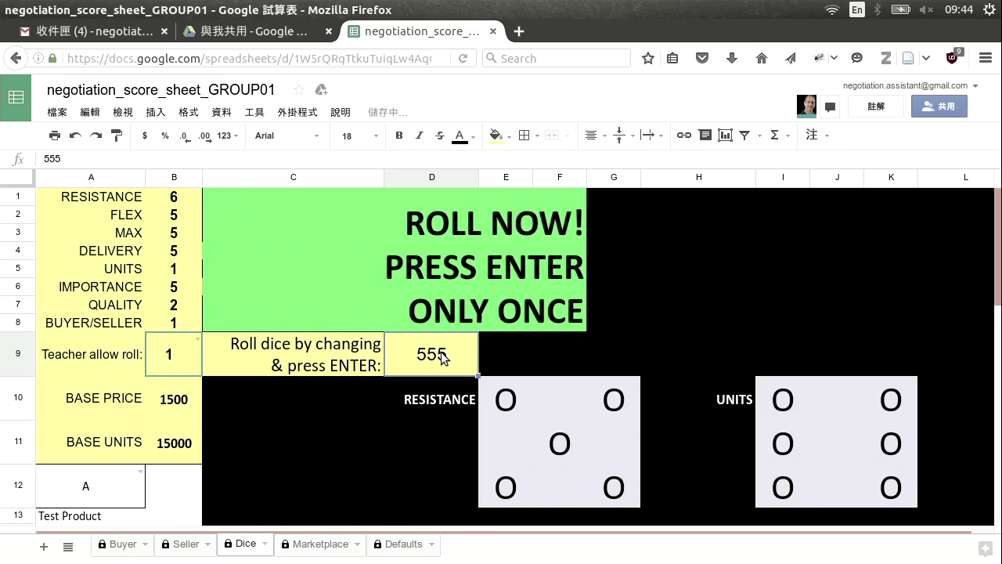
{"action": "double_click", "coordinate": [441, 357]}
{"action": "key", "text": "Return"}
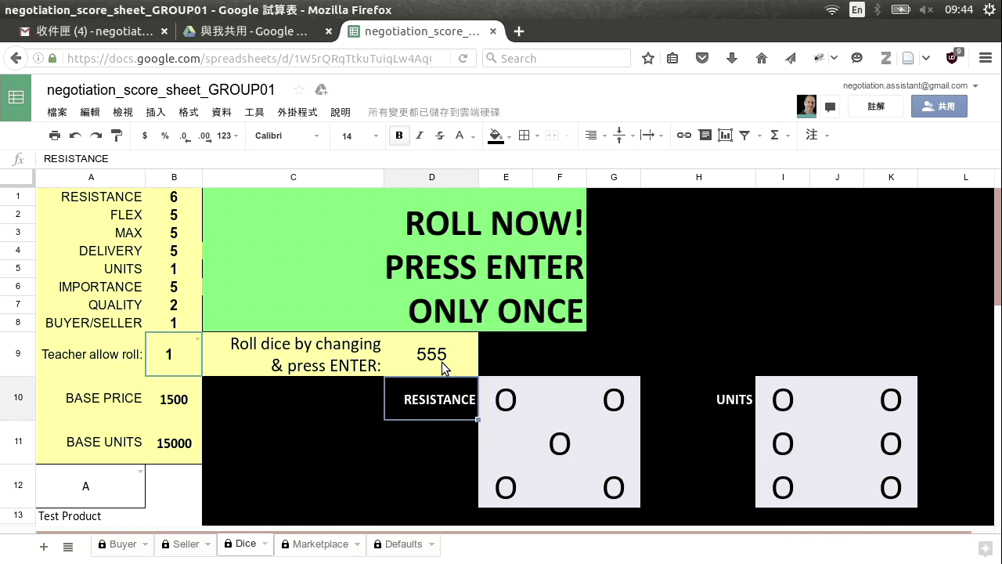
{"action": "left_click", "coordinate": [443, 356]}
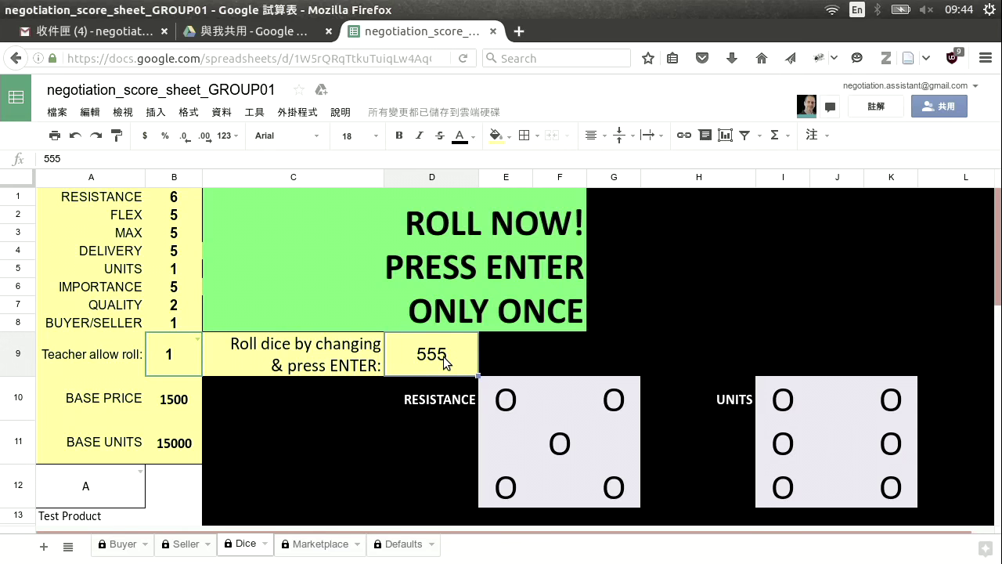
{"action": "type", "text": "678"}
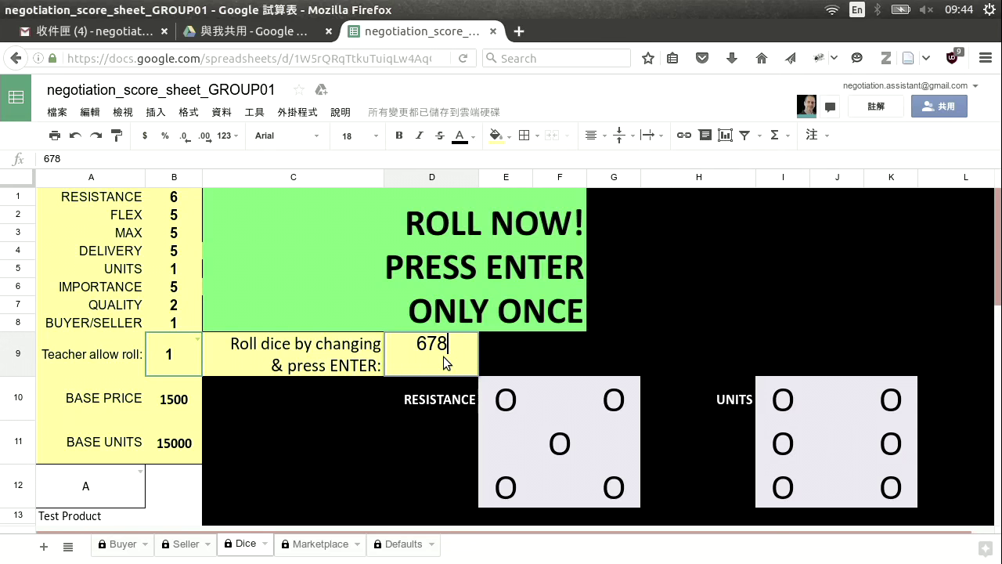
{"action": "key", "text": "Return"}
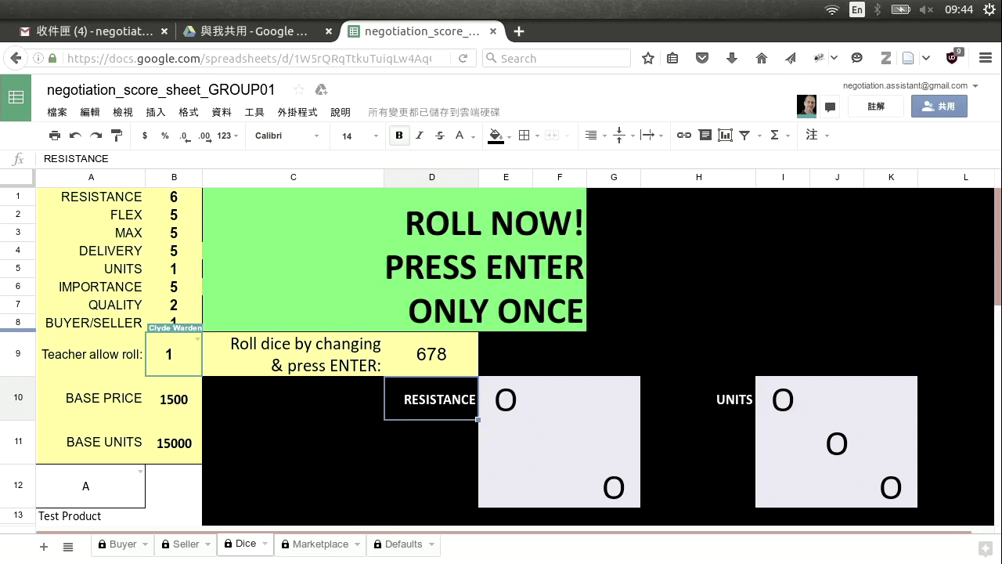
Roll the dice again by changing cell D9 to 66778.
{"action": "left_click", "coordinate": [440, 365]}
{"action": "type", "text": "66778"}
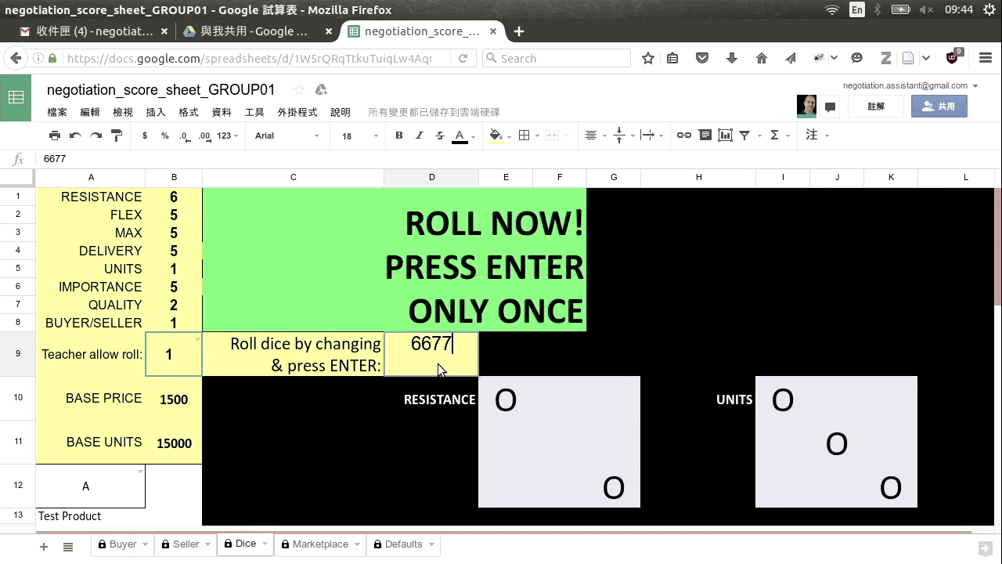
{"action": "key", "text": "Return"}
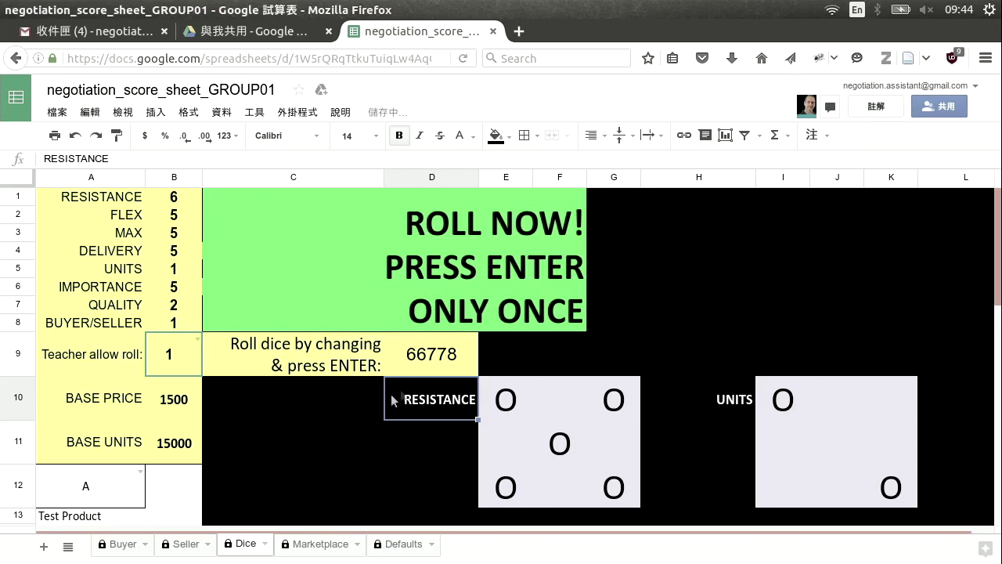
Review the dice results in B1:B8, from RESISTANCE to BUYER/SELLER, and compare them with the dice further down the sheet.
{"action": "mouse_move", "coordinate": [2, 452]}
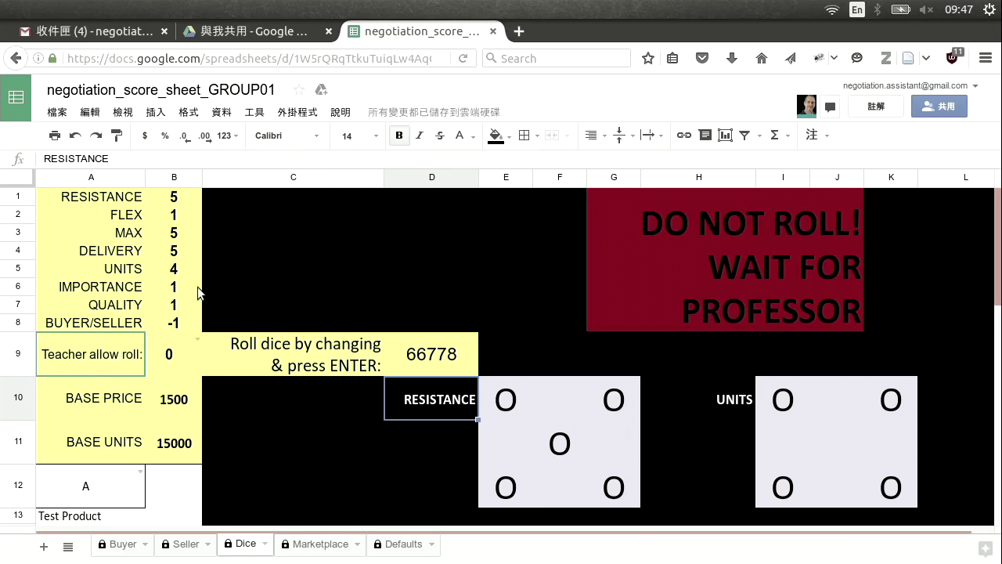
{"action": "left_click_drag", "start_coordinate": [188, 202], "coordinate": [186, 329]}
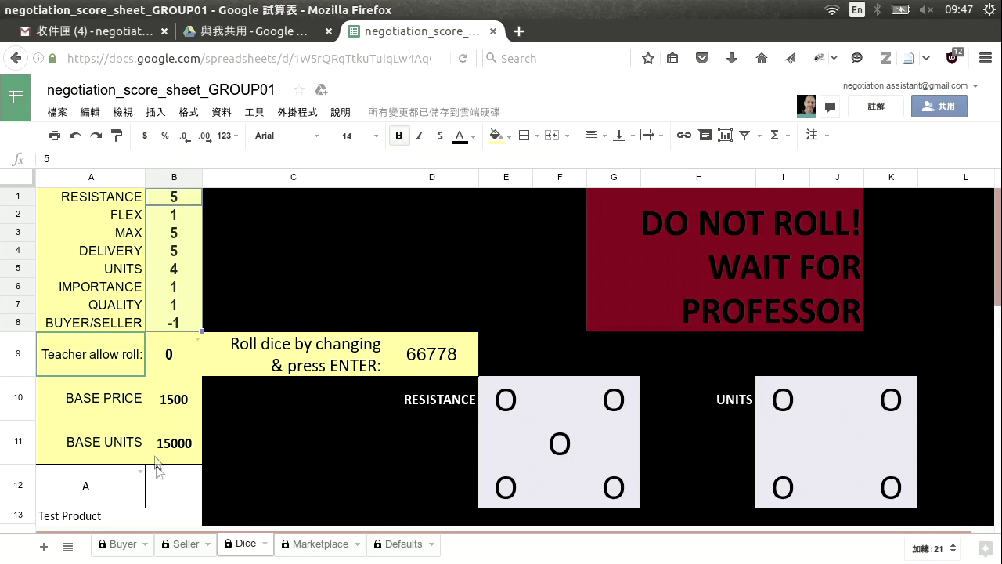
{"action": "left_click", "coordinate": [223, 218]}
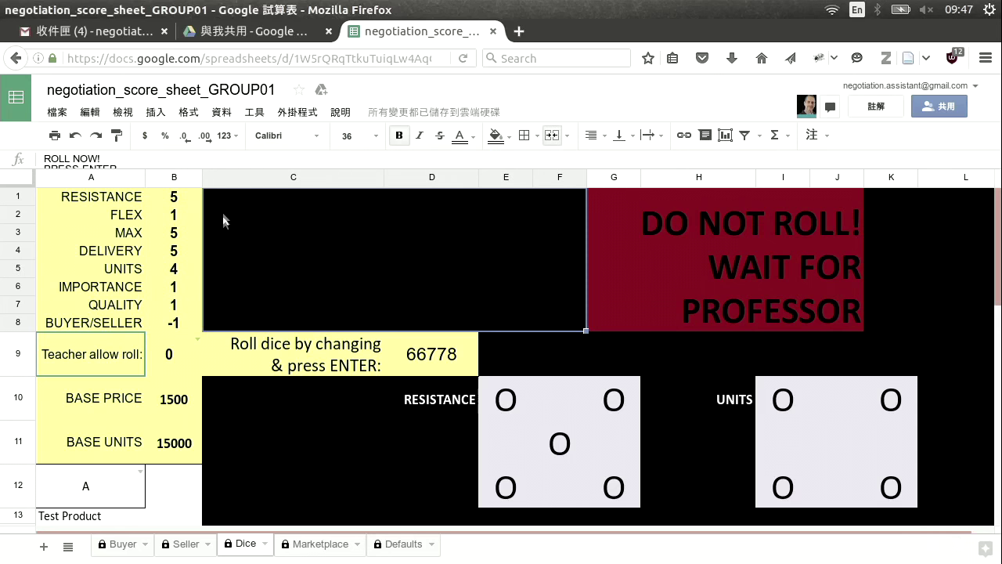
{"action": "left_click", "coordinate": [188, 199]}
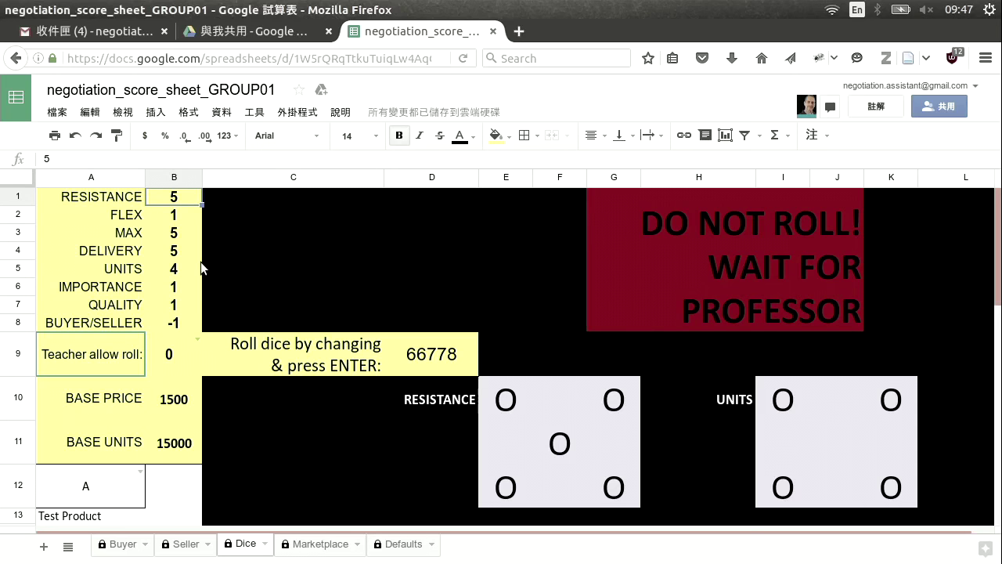
{"action": "left_click", "coordinate": [188, 216]}
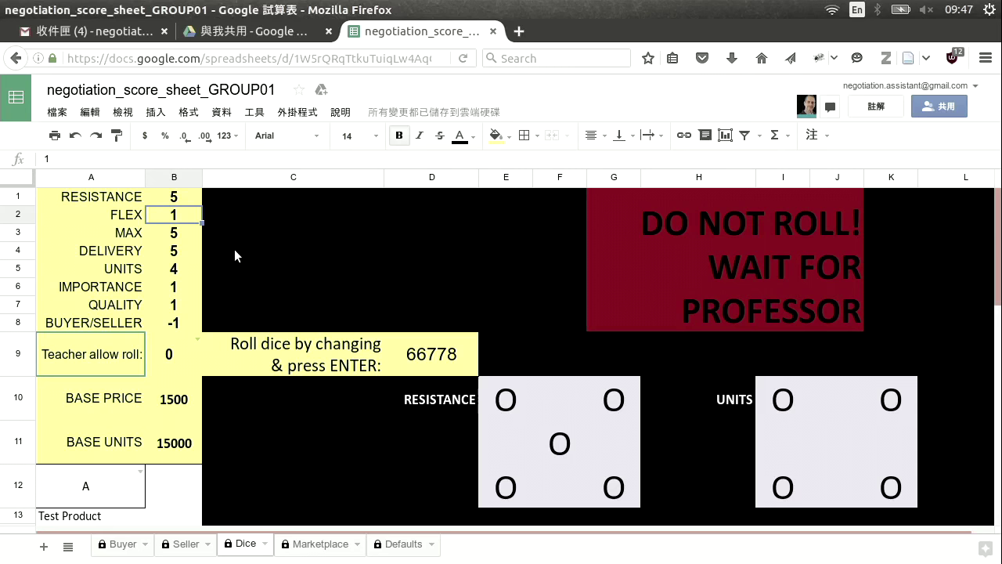
{"action": "key", "text": "Down"}
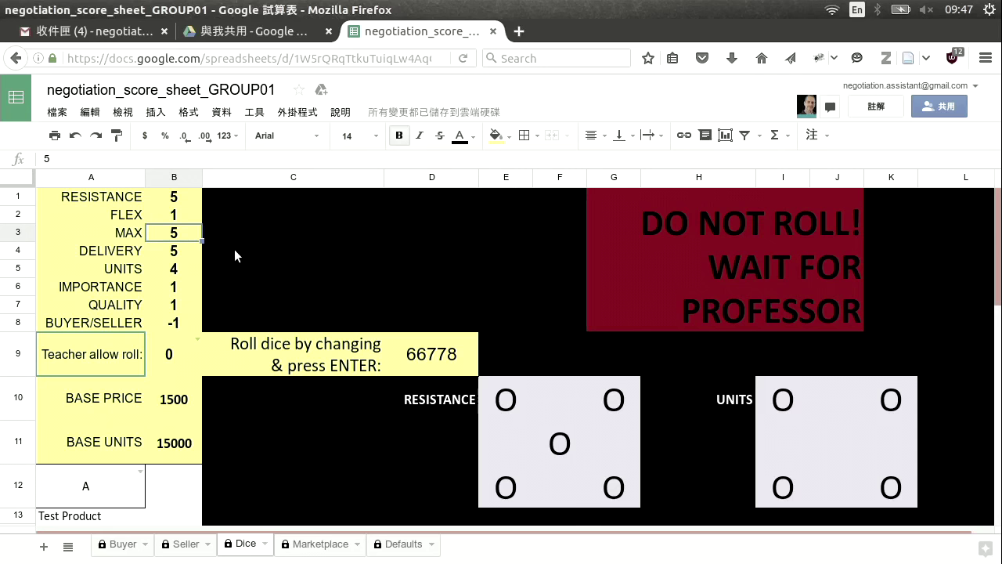
{"action": "key", "text": "Down"}
{"action": "key", "text": "Down"}
{"action": "key", "text": "Down"}
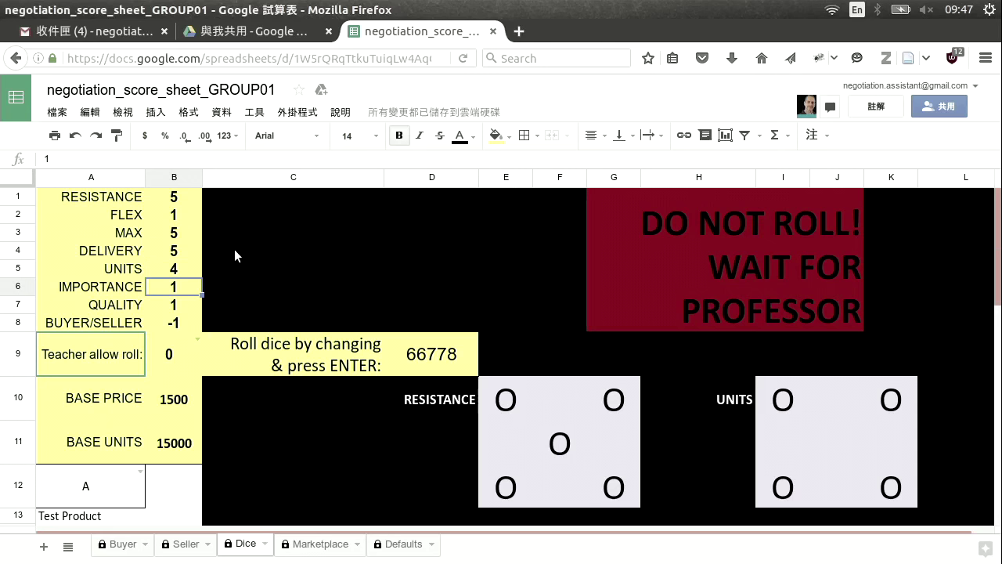
{"action": "key", "text": "Down"}
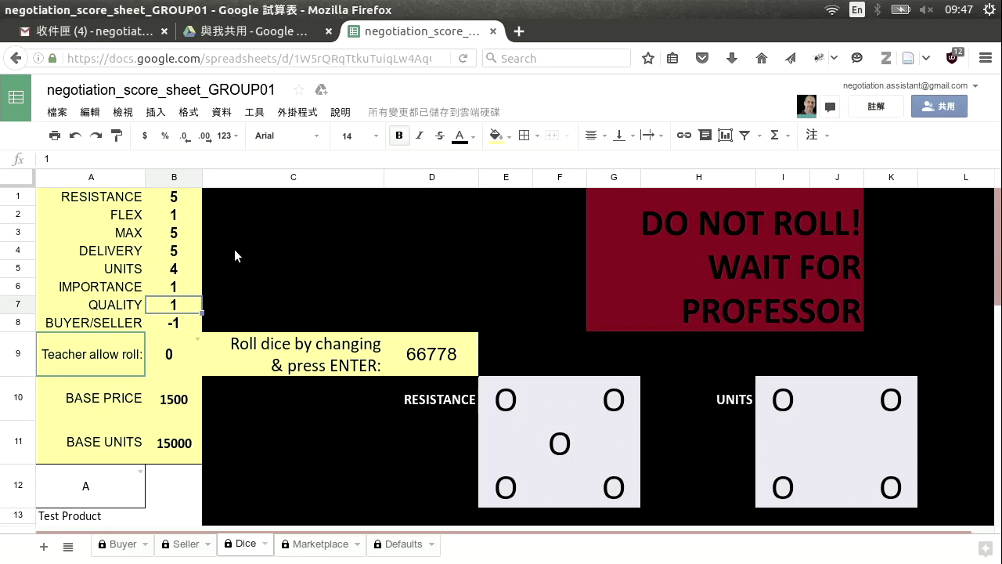
{"action": "key", "text": "Down"}
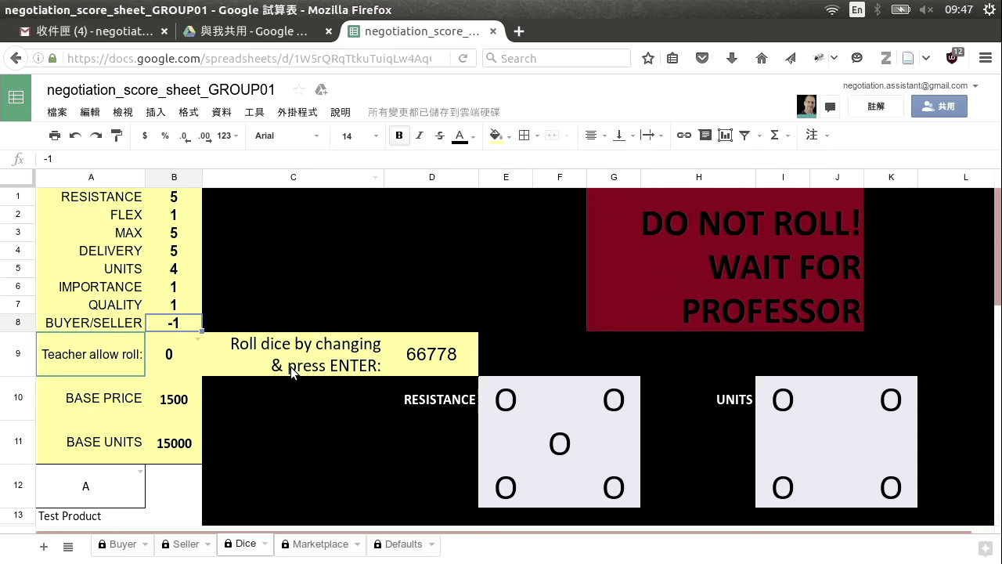
{"action": "scroll", "coordinate": [452, 353], "scroll_direction": "down", "scroll_amount": 5}
{"action": "scroll", "coordinate": [453, 353], "scroll_direction": "down", "scroll_amount": 3}
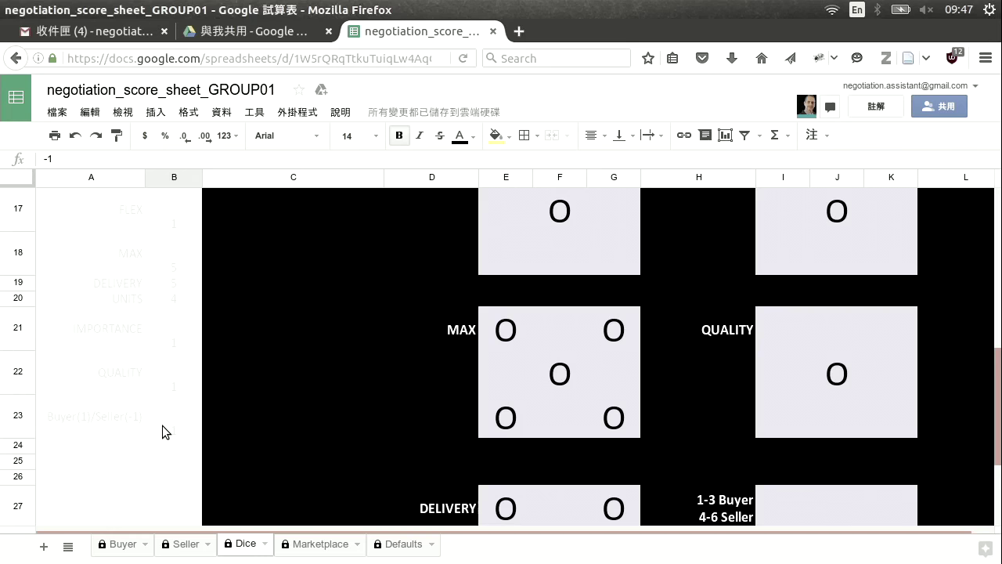
{"action": "scroll", "coordinate": [158, 425], "scroll_direction": "up", "scroll_amount": 8}
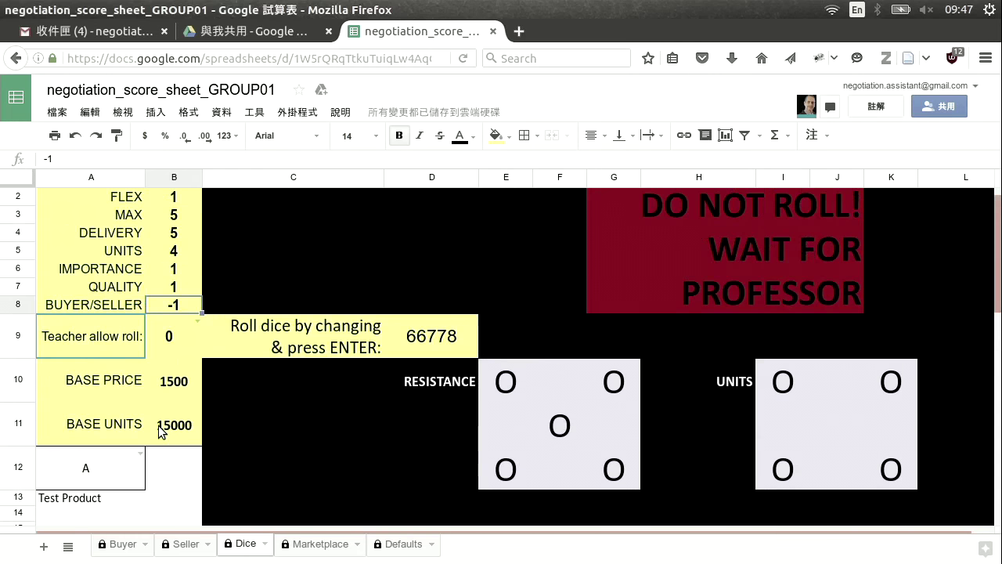
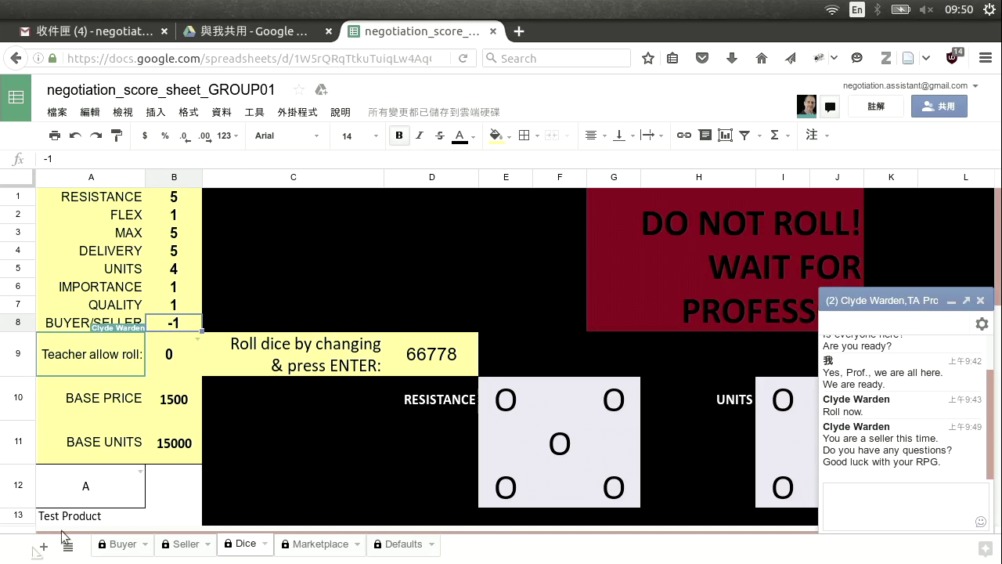
Compare the Buyer and Seller sheets, and close the chat window while on the Buyer sheet.
{"action": "left_click", "coordinate": [123, 544]}
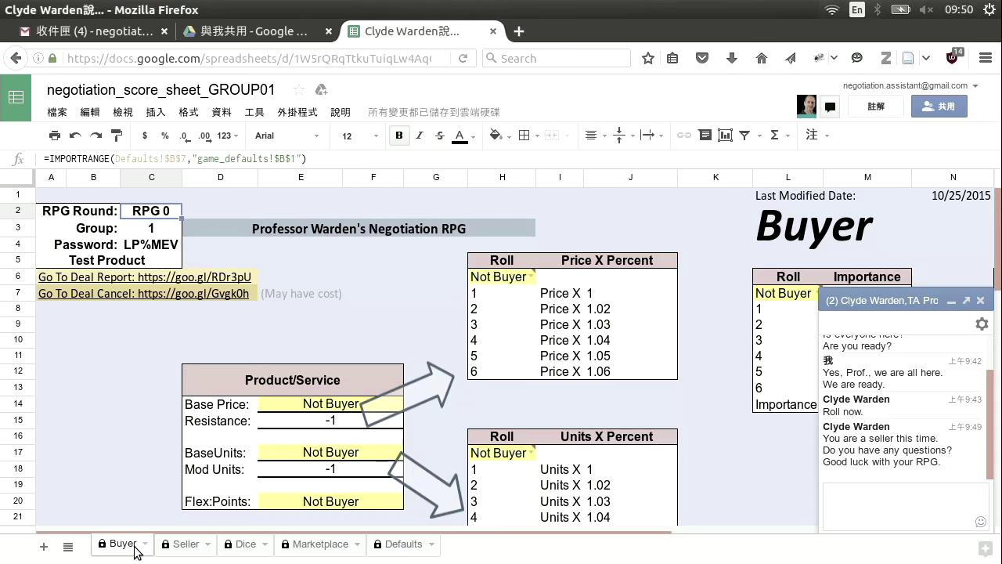
{"action": "left_click", "coordinate": [187, 546]}
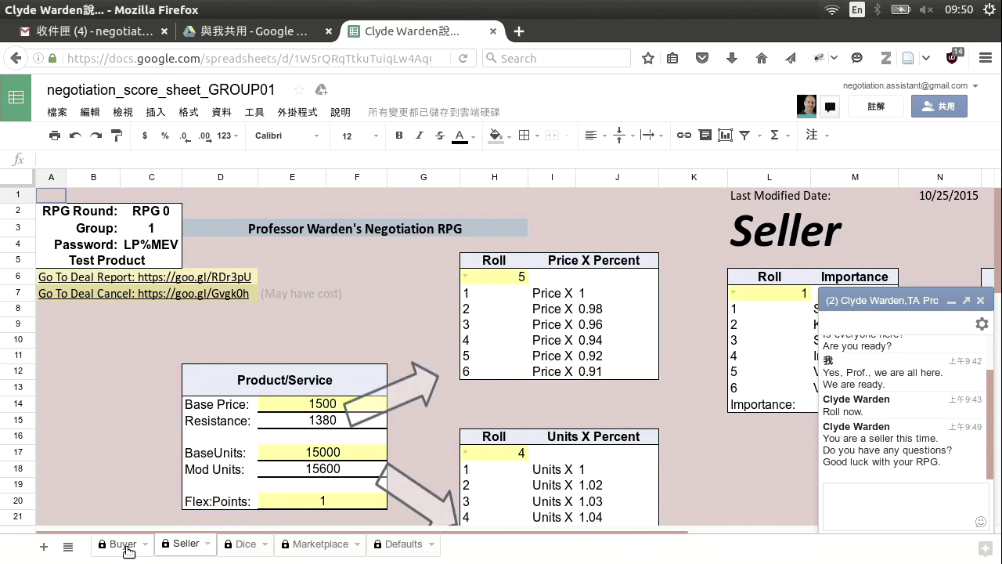
{"action": "left_click", "coordinate": [126, 546]}
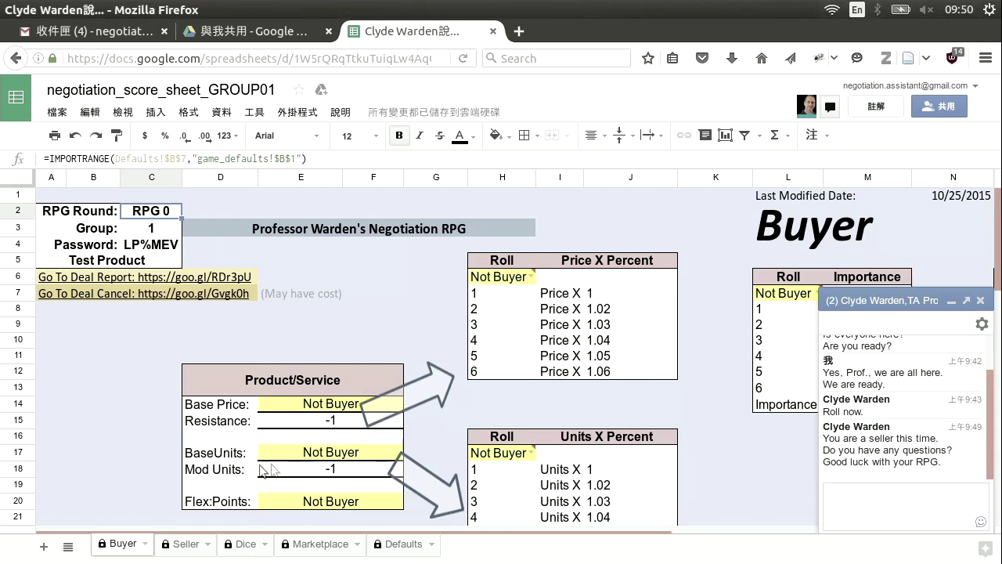
{"action": "left_click", "coordinate": [979, 300]}
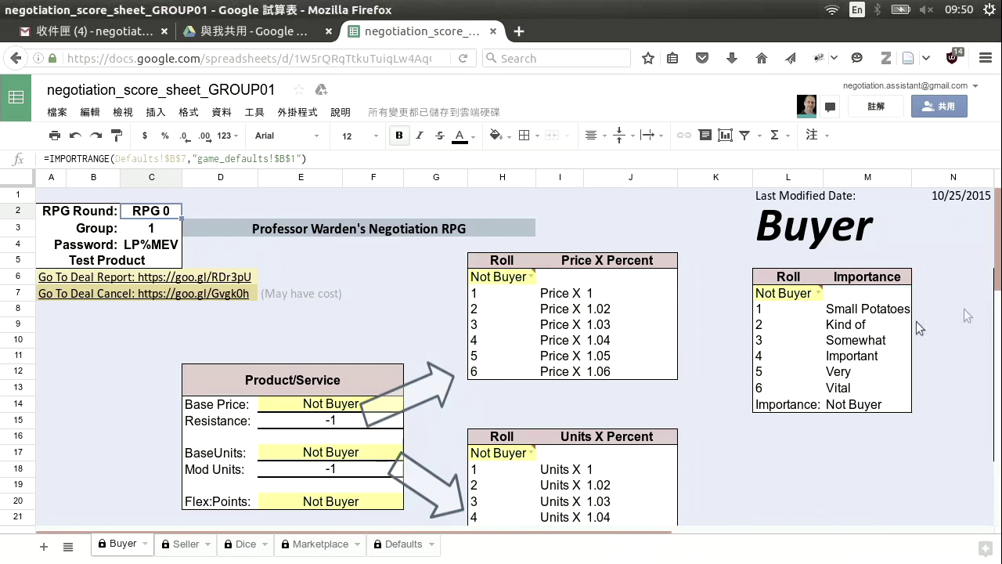
Open the Seller sheet and inspect the Resistance price and BaseUnits cells in the Product/Service table.
{"action": "left_click", "coordinate": [177, 545]}
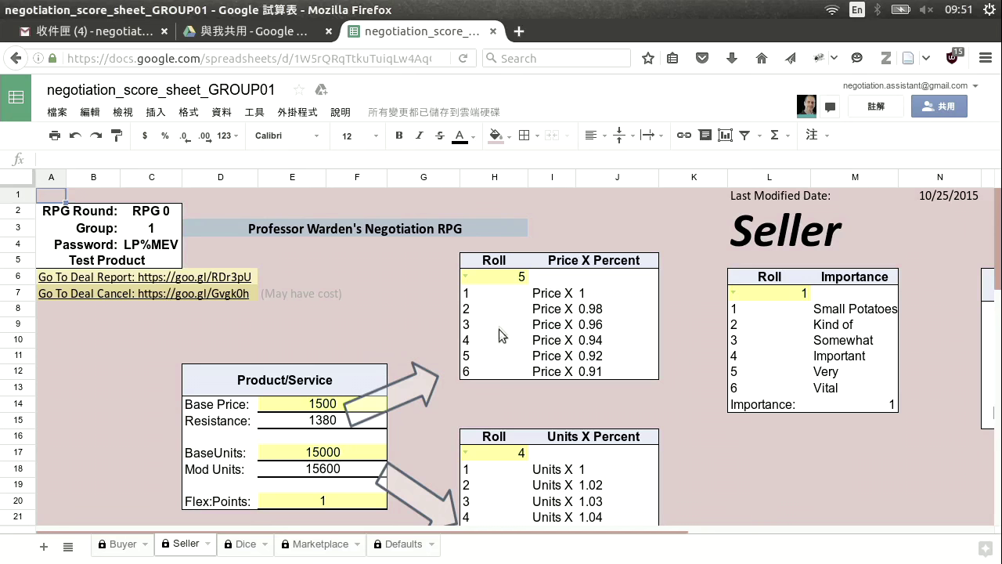
{"action": "scroll", "coordinate": [504, 352], "scroll_direction": "down", "scroll_amount": 1}
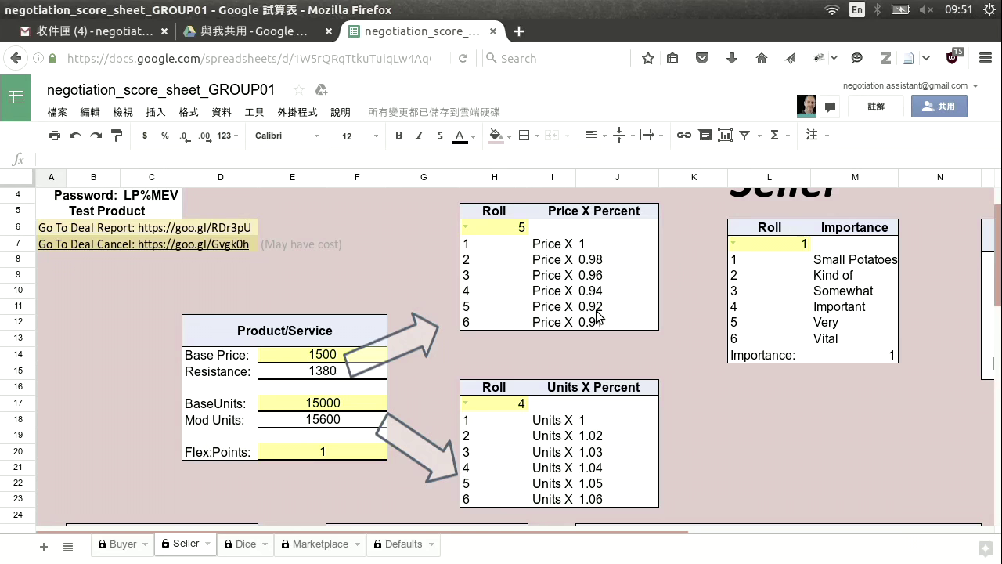
{"action": "left_click", "coordinate": [335, 379]}
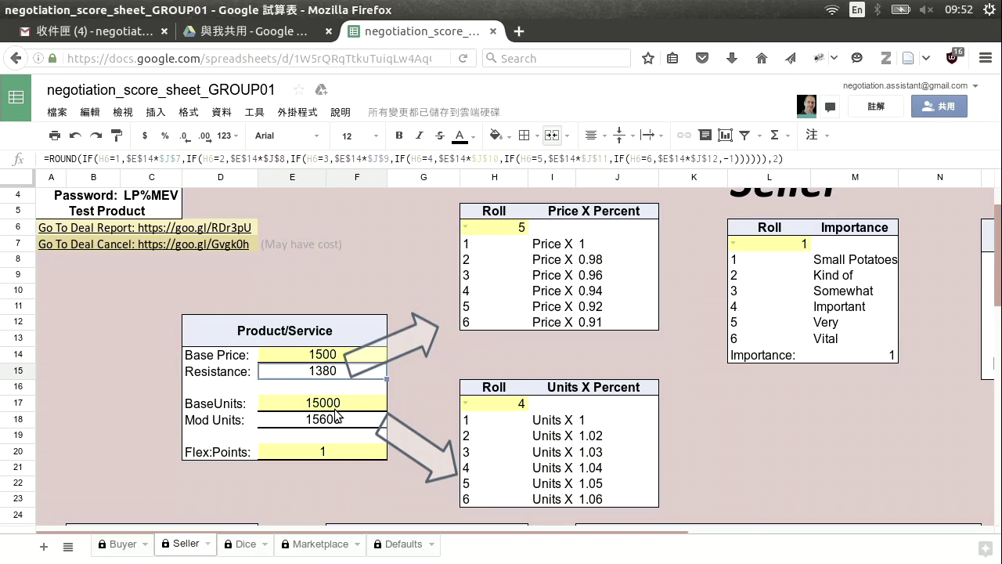
{"action": "left_click", "coordinate": [335, 407]}
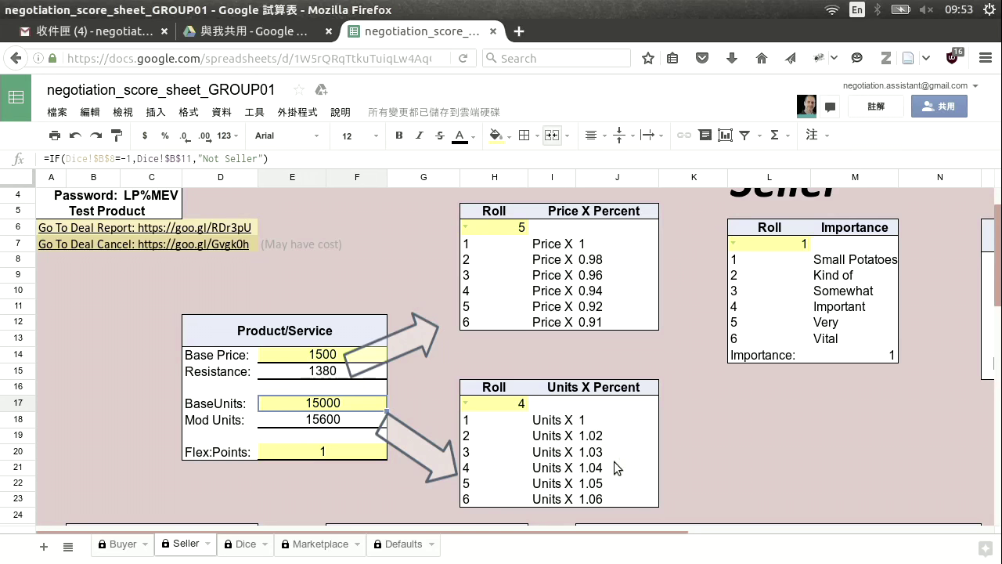
Examine the Importance table and the Quick View summary on the Seller sheet.
{"action": "left_click_drag", "start_coordinate": [610, 534], "coordinate": [814, 517]}
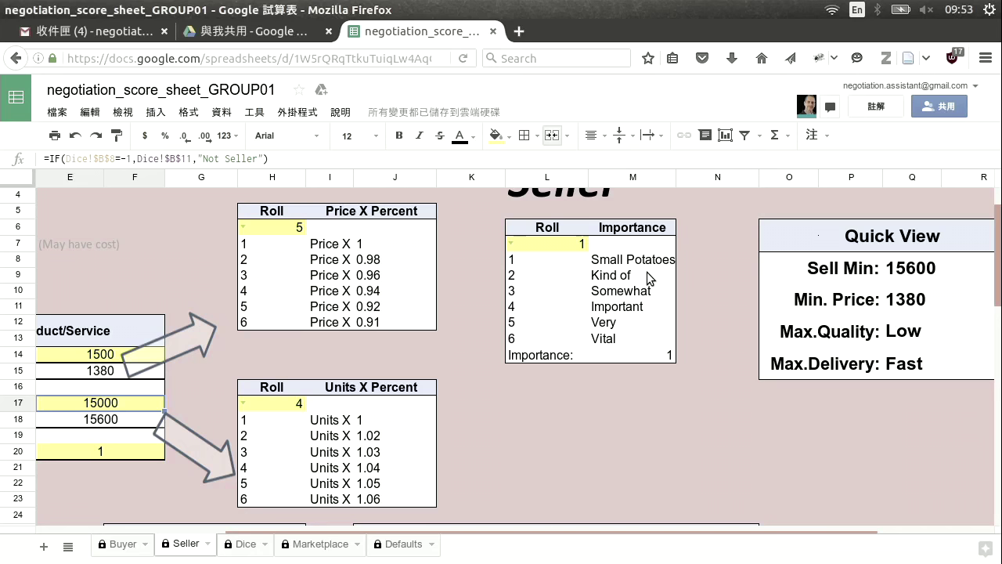
{"action": "left_click_drag", "start_coordinate": [749, 535], "coordinate": [807, 536]}
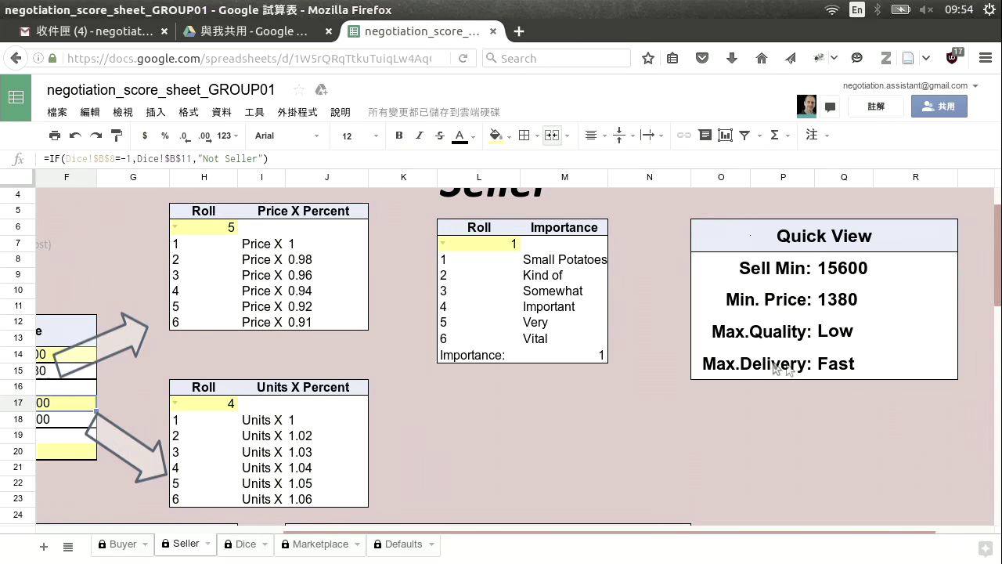
{"action": "left_click", "coordinate": [807, 238]}
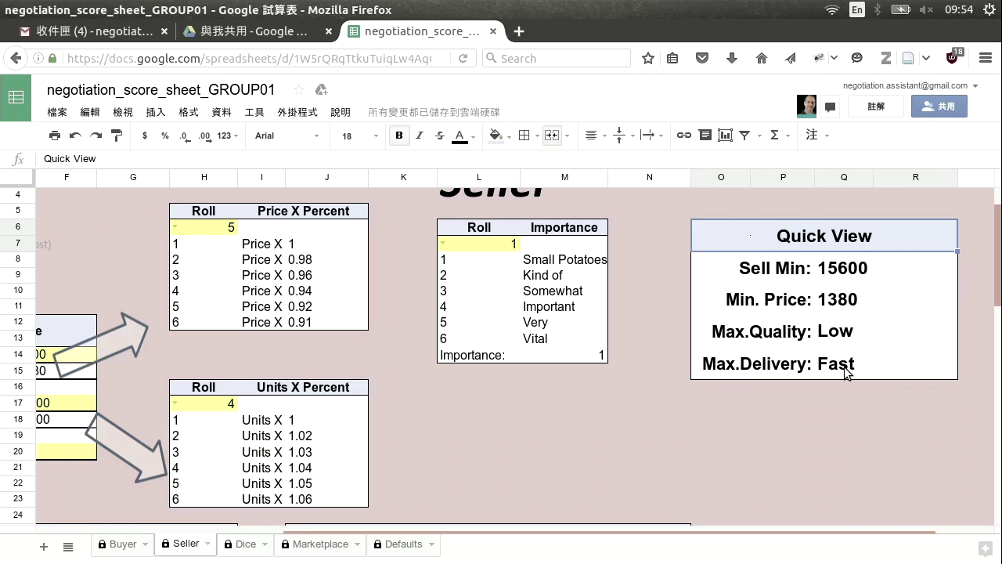
Examine the Efficient Quality and Efficient Deliver tables, checking the Slow and Fast delivery requirements.
{"action": "scroll", "coordinate": [1001, 265], "scroll_direction": "down", "scroll_amount": 3}
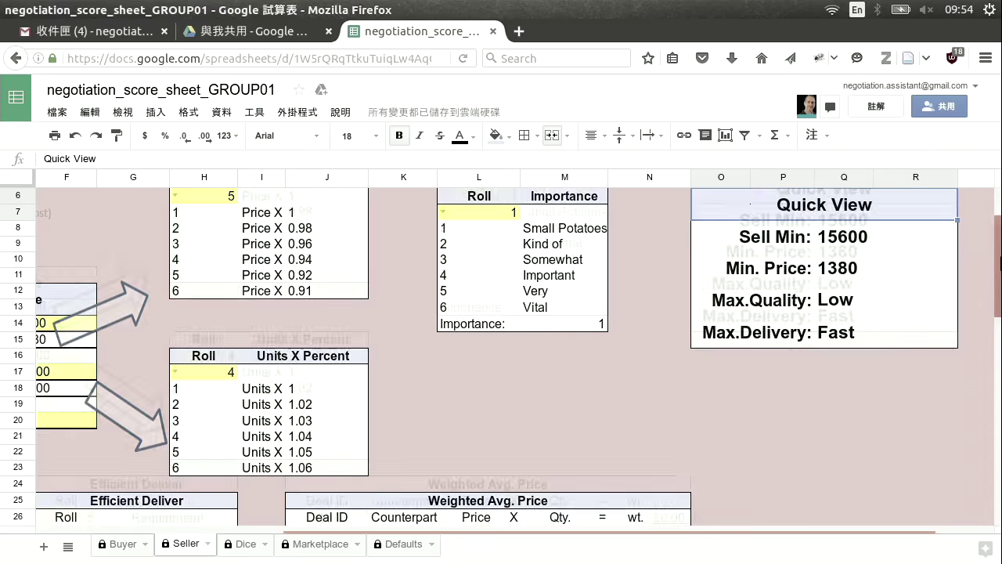
{"action": "scroll", "coordinate": [1001, 265], "scroll_direction": "down", "scroll_amount": 5}
{"action": "left_click_drag", "start_coordinate": [607, 537], "coordinate": [360, 540]}
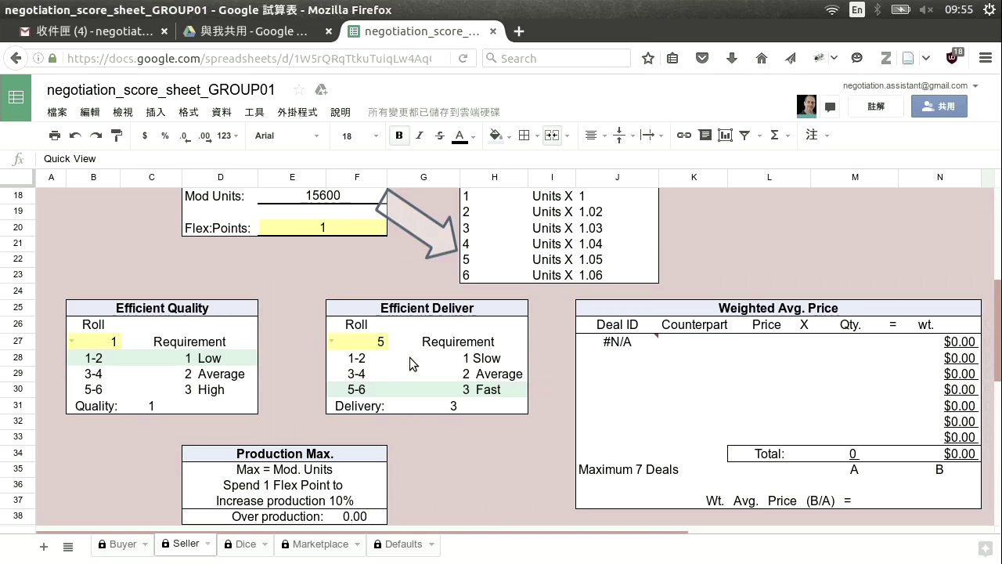
{"action": "left_click", "coordinate": [499, 363]}
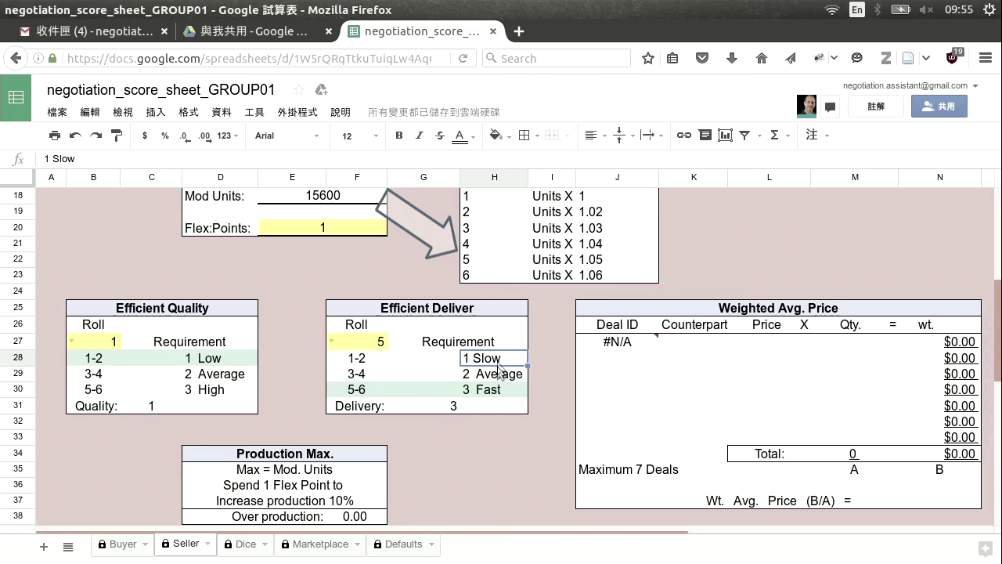
{"action": "left_click", "coordinate": [495, 393]}
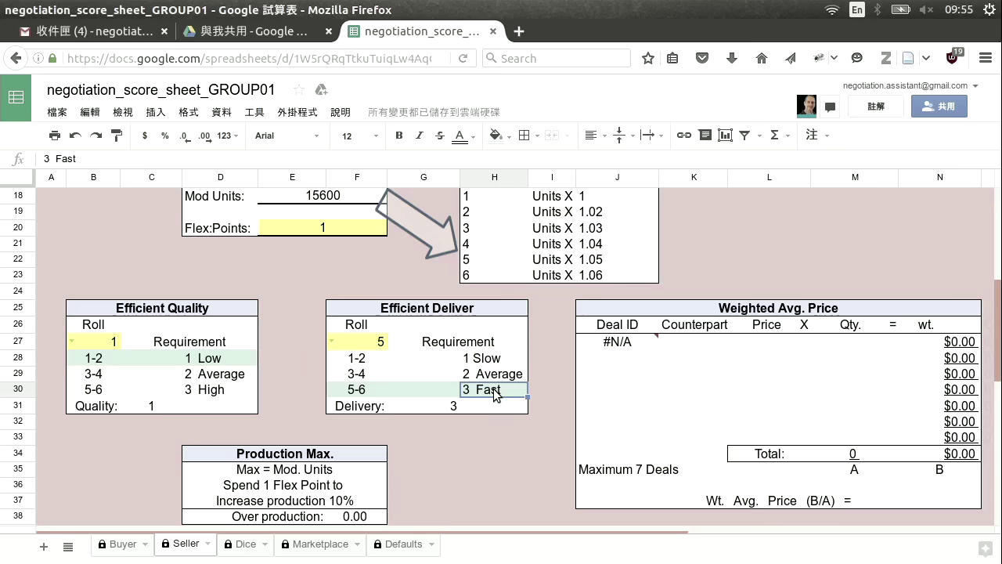
Check Max.Quality and Max.Delivery in the Quick View, and inspect the roll cell of the Importance table.
{"action": "left_click_drag", "start_coordinate": [537, 533], "coordinate": [825, 533]}
{"action": "left_click_drag", "start_coordinate": [1000, 383], "coordinate": [999, 301]}
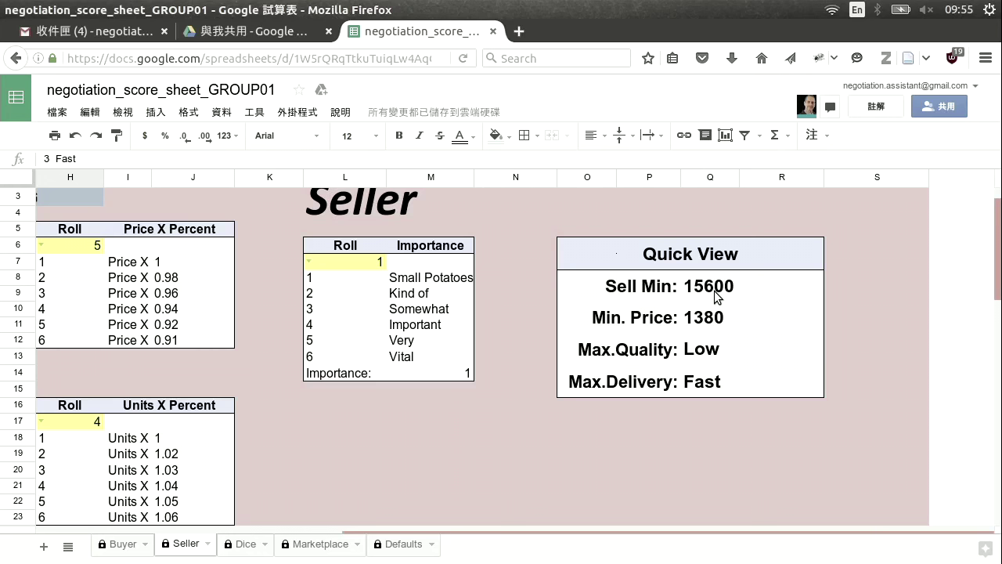
{"action": "left_click", "coordinate": [718, 357]}
{"action": "left_click", "coordinate": [710, 390]}
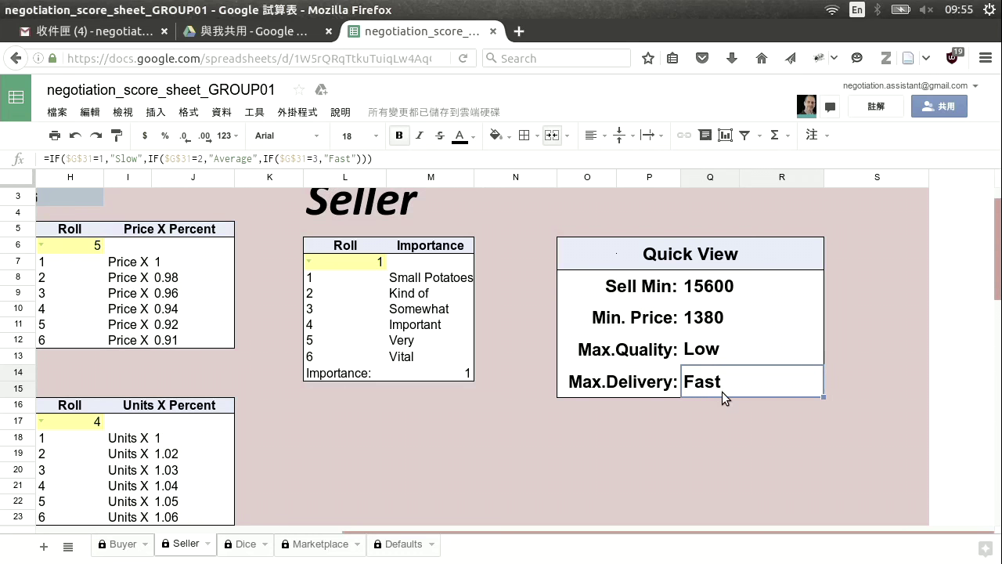
{"action": "left_click", "coordinate": [383, 263]}
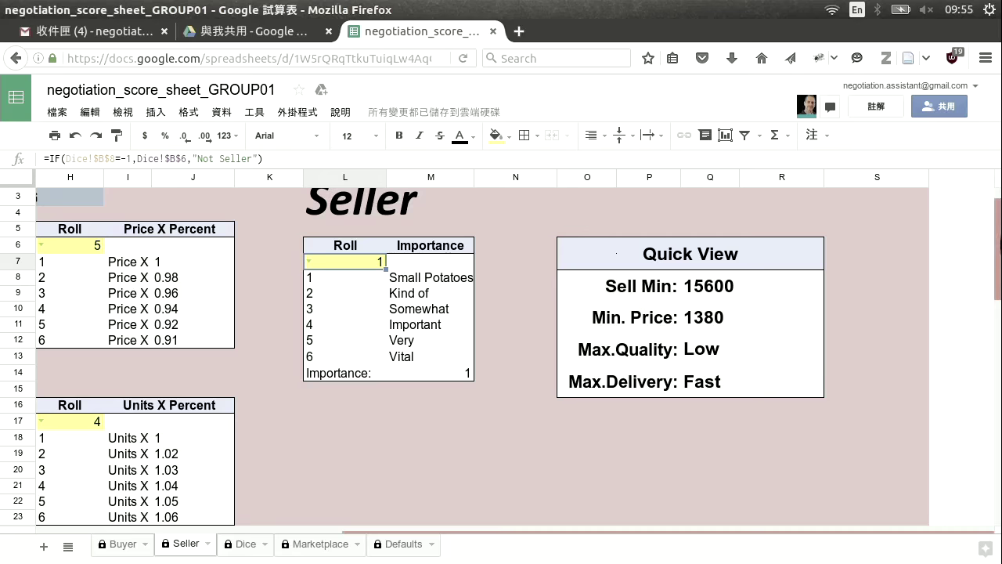
Look over the Weighted Avg. Price and Inventory Sold tables, and return to the deal links near the start of the Seller sheet.
{"action": "left_click_drag", "start_coordinate": [999, 244], "coordinate": [1000, 305]}
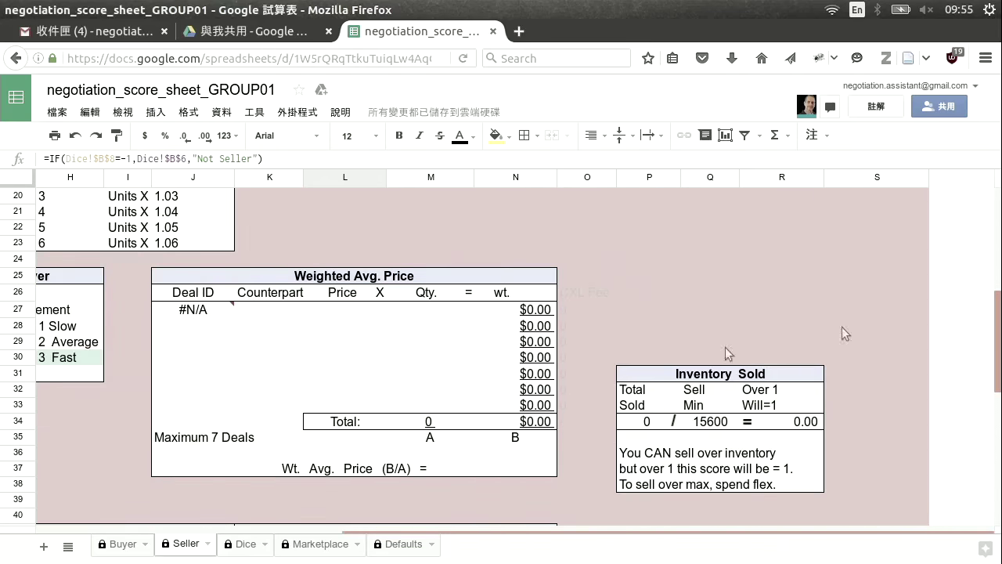
{"action": "left_click_drag", "start_coordinate": [570, 537], "coordinate": [395, 531]}
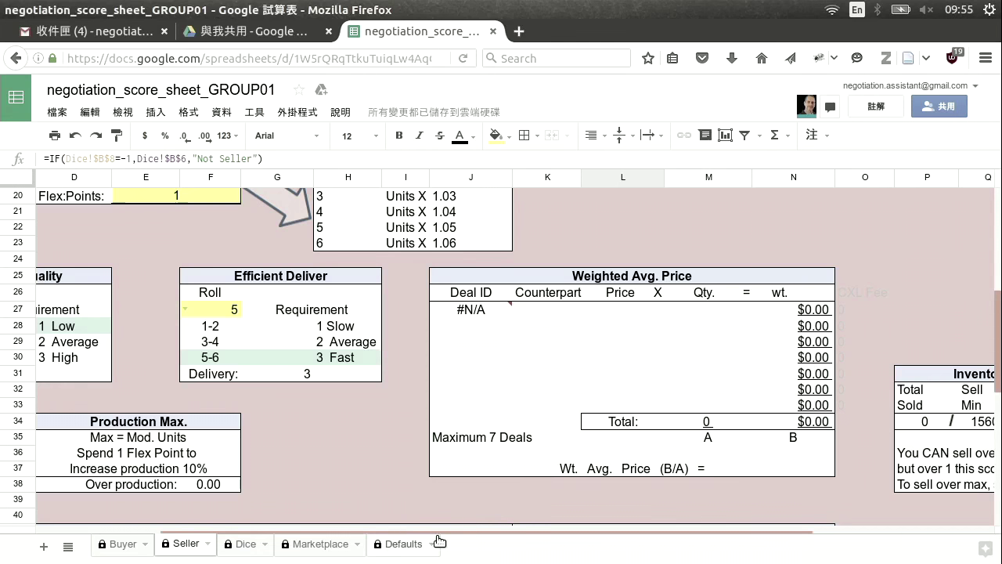
{"action": "mouse_move", "coordinate": [449, 537]}
{"action": "left_mouse_down"}
{"action": "mouse_move", "coordinate": [368, 537]}
{"action": "mouse_move", "coordinate": [440, 546]}
{"action": "left_mouse_up"}
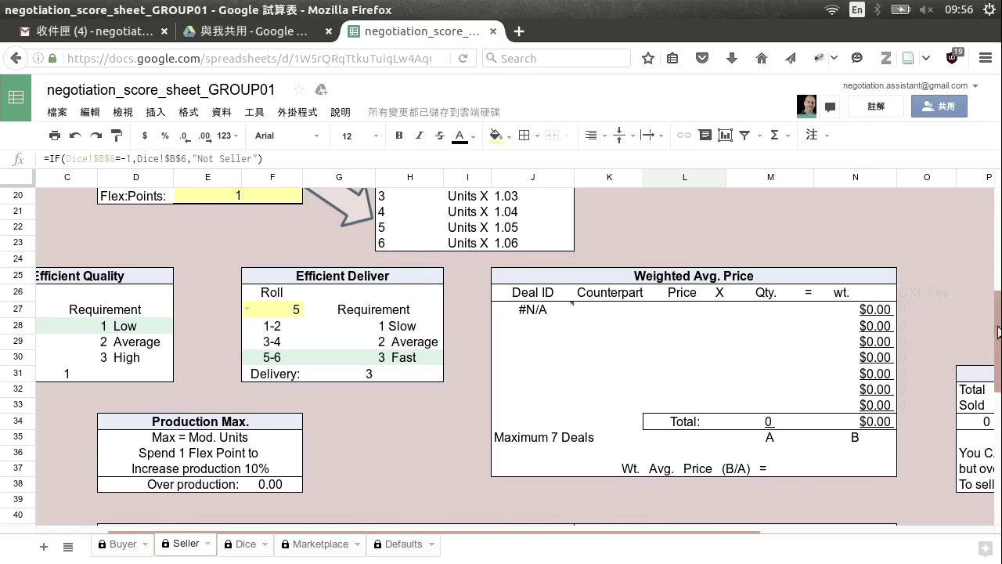
{"action": "scroll", "coordinate": [992, 333], "scroll_direction": "up", "scroll_amount": 5}
{"action": "scroll", "coordinate": [993, 333], "scroll_direction": "up", "scroll_amount": 3}
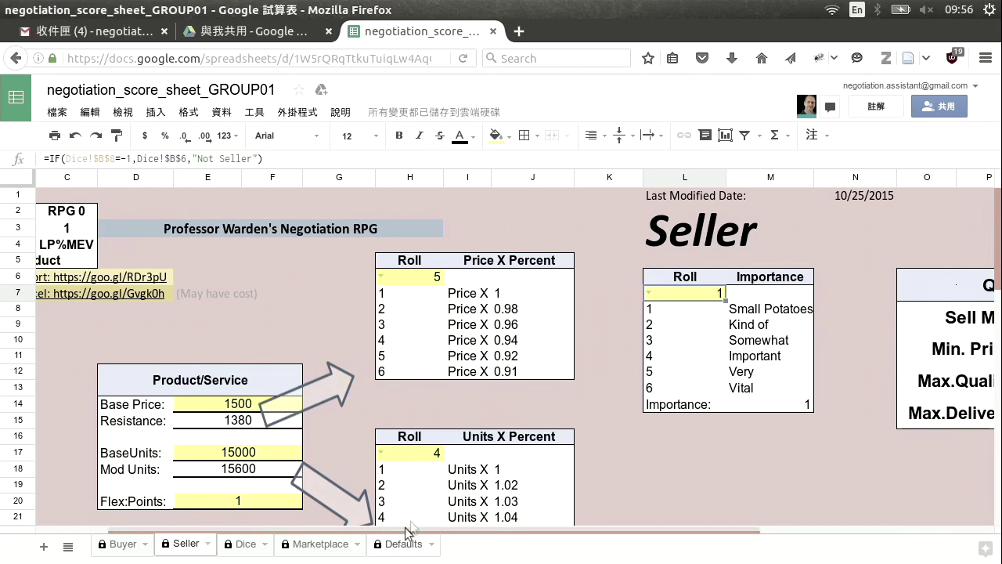
{"action": "left_click_drag", "start_coordinate": [431, 531], "coordinate": [266, 532]}
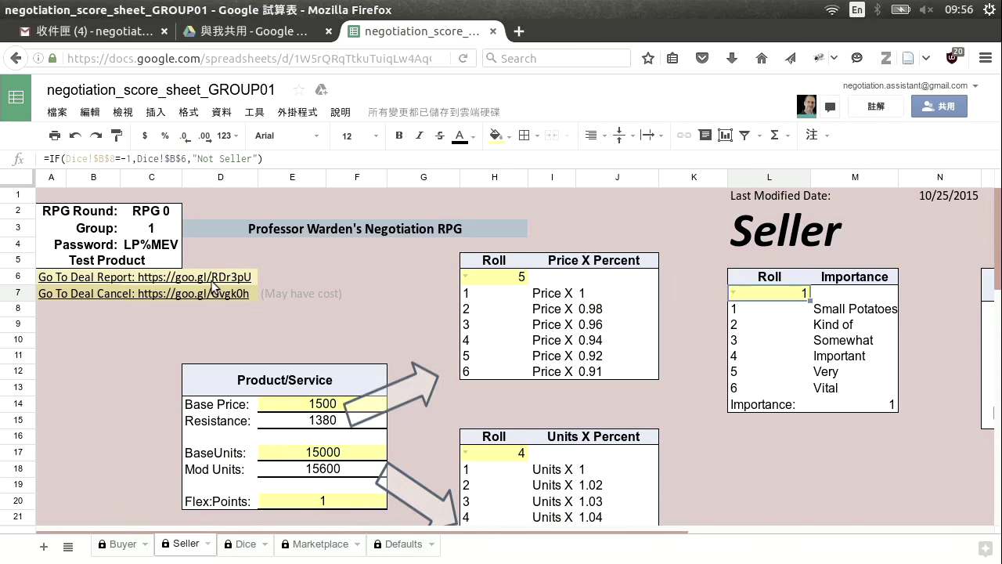
Open the Deal Report form linked on the Seller sheet and set its RPG Round to RPG 0.
{"action": "mouse_move", "coordinate": [127, 287]}
{"action": "left_click", "coordinate": [128, 279]}
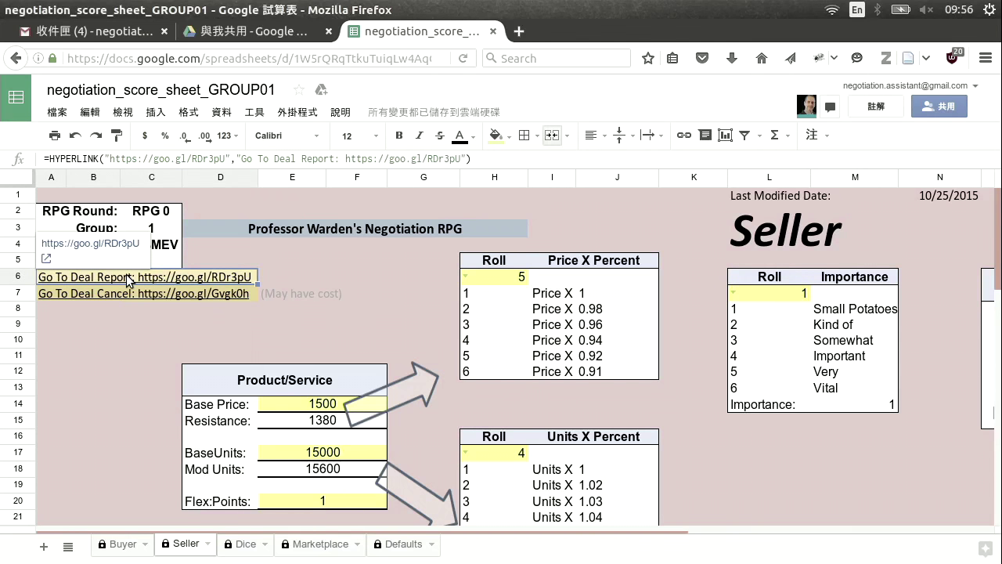
{"action": "left_click", "coordinate": [98, 245]}
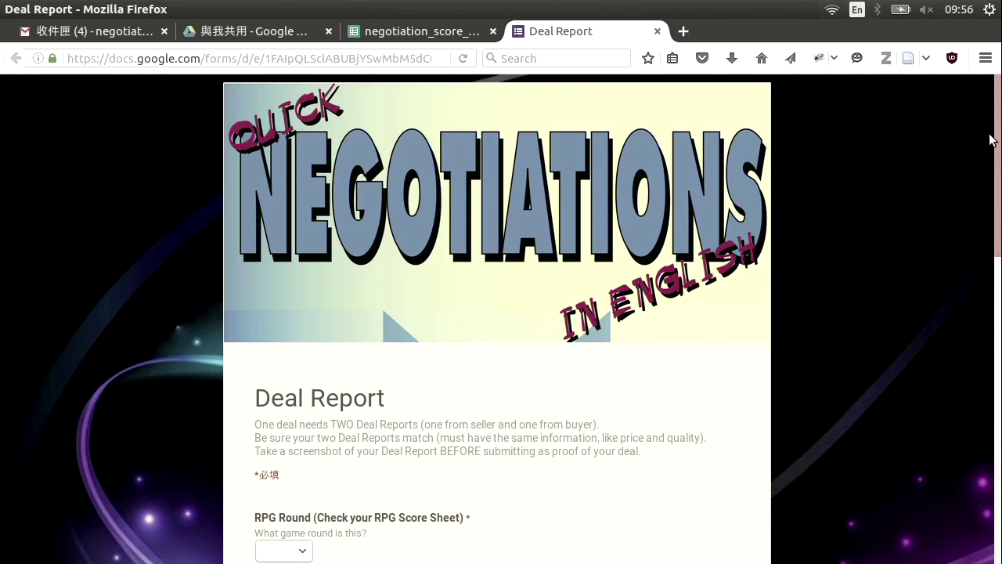
{"action": "left_click_drag", "start_coordinate": [991, 138], "coordinate": [999, 93]}
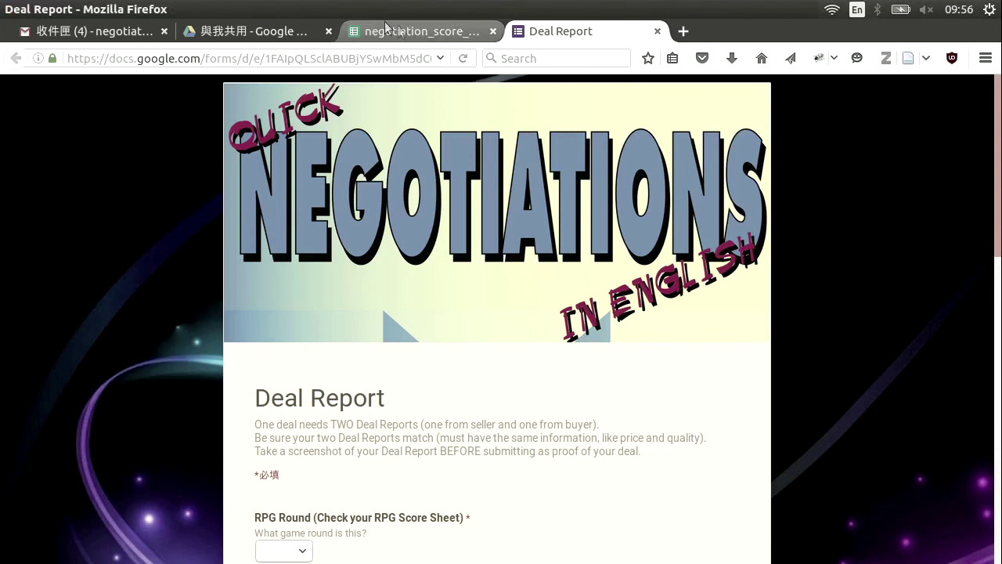
{"action": "left_click_drag", "start_coordinate": [998, 108], "coordinate": [1000, 234]}
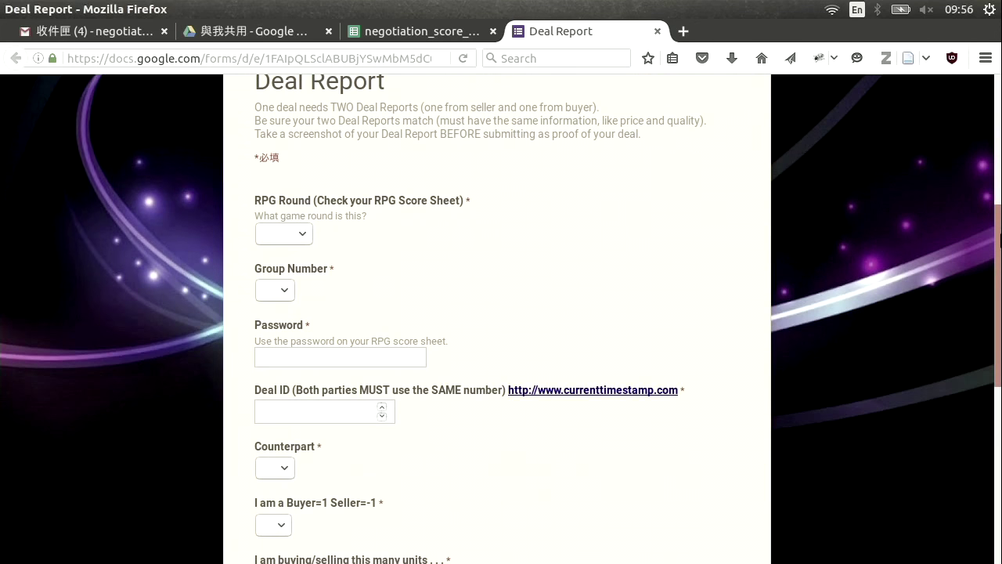
{"action": "left_click", "coordinate": [286, 231]}
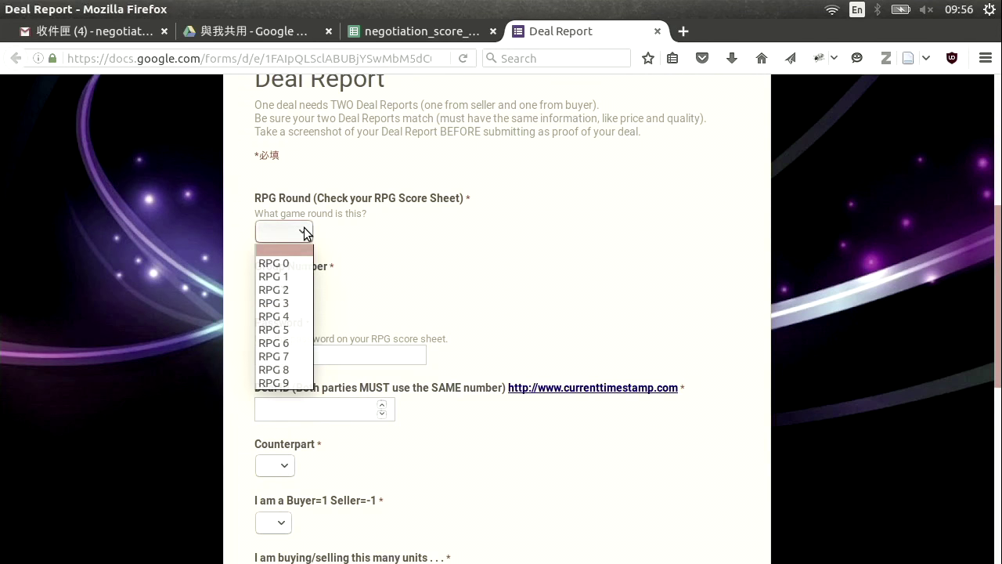
{"action": "left_click", "coordinate": [304, 263]}
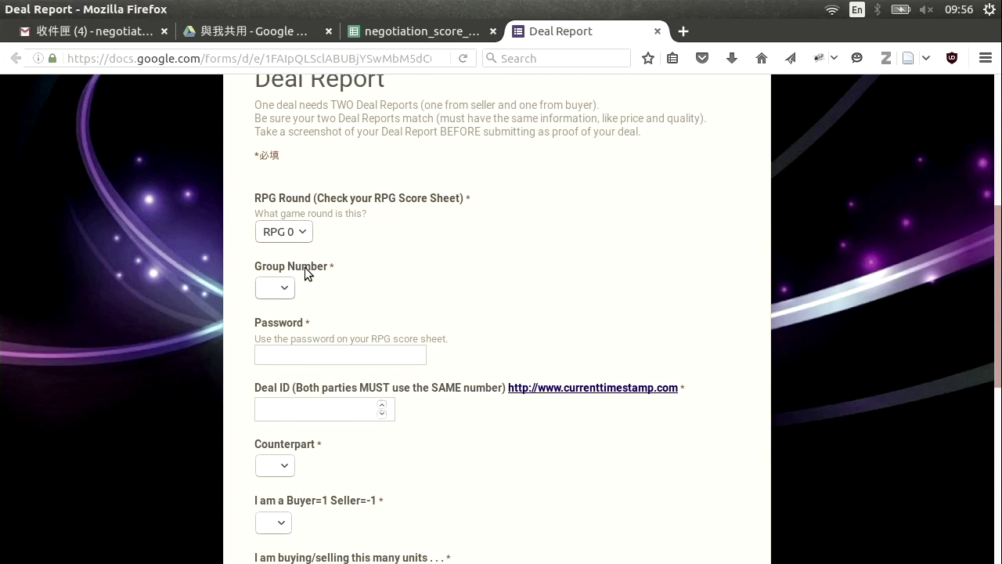
Check the RPG round on the Seller sheet and set the Deal Report's Group Number to 1.
{"action": "left_click", "coordinate": [376, 37]}
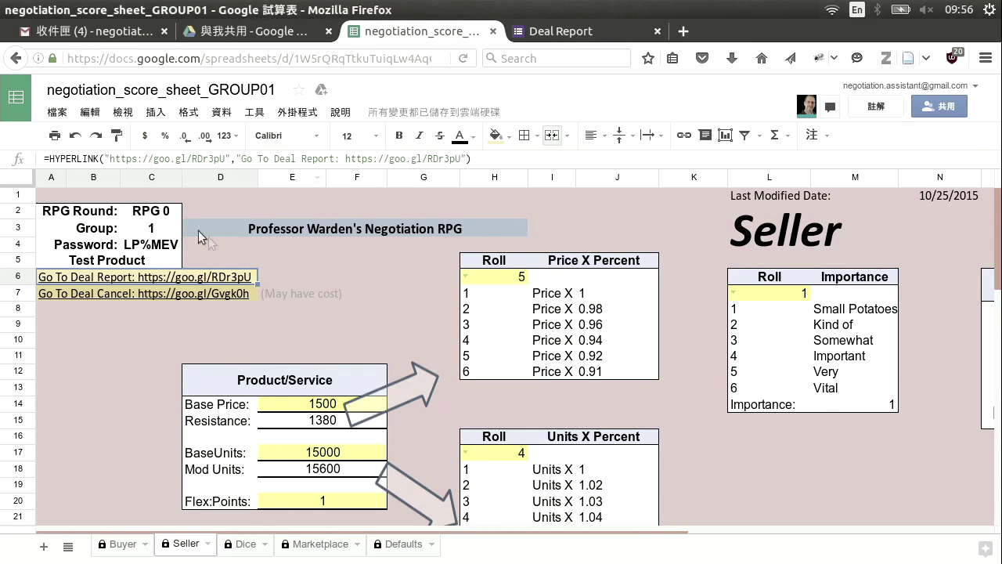
{"action": "left_click", "coordinate": [156, 214]}
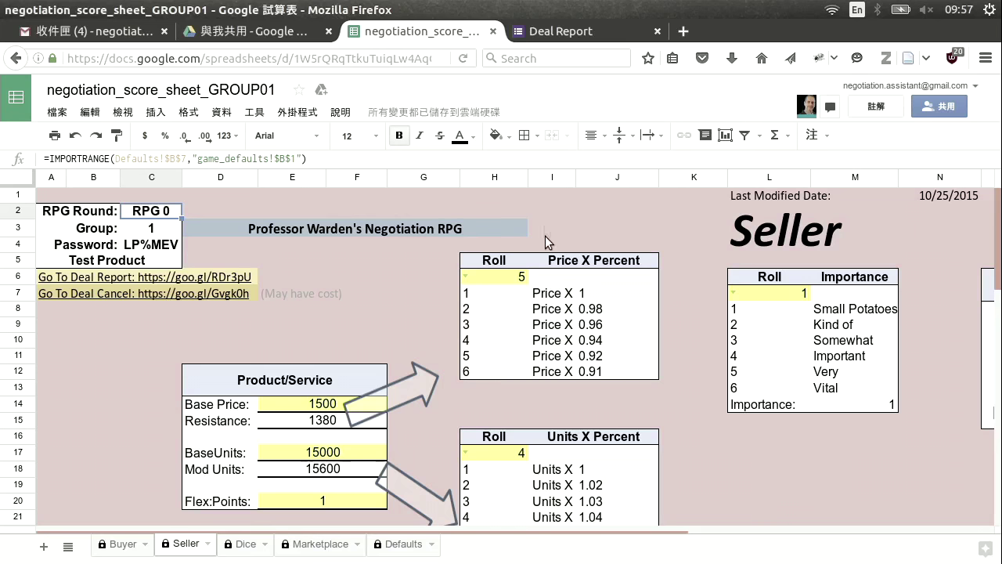
{"action": "left_click", "coordinate": [565, 30]}
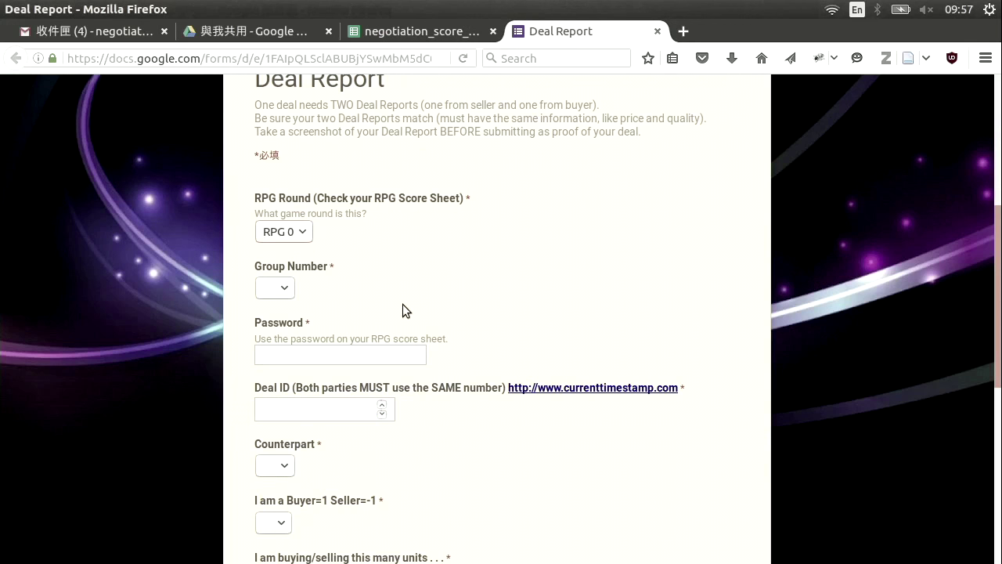
{"action": "left_click", "coordinate": [285, 290]}
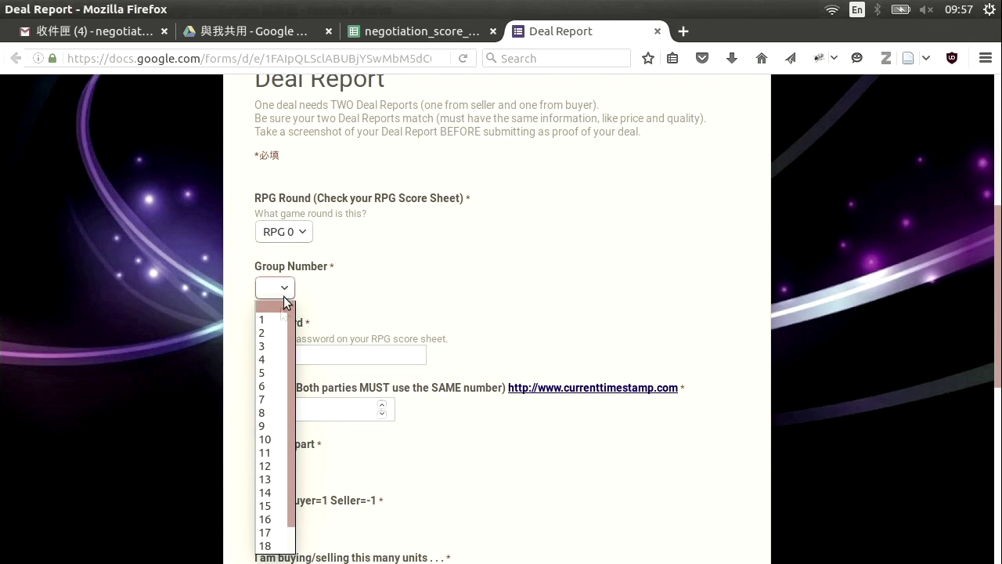
{"action": "left_click", "coordinate": [280, 324]}
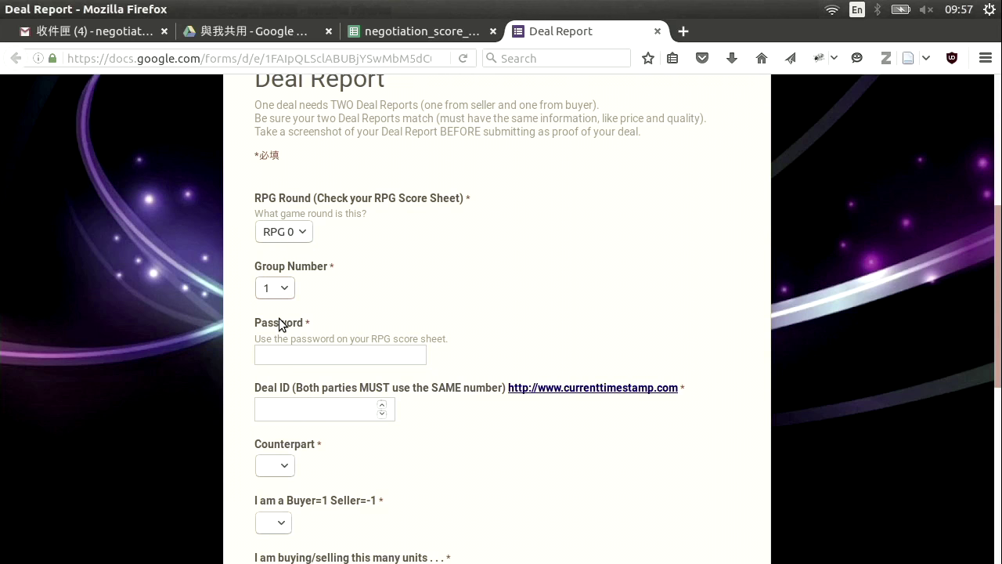
Copy the group password from the Seller sheet into the Password field of the Deal Report.
{"action": "left_click", "coordinate": [343, 353]}
{"action": "left_click", "coordinate": [417, 31]}
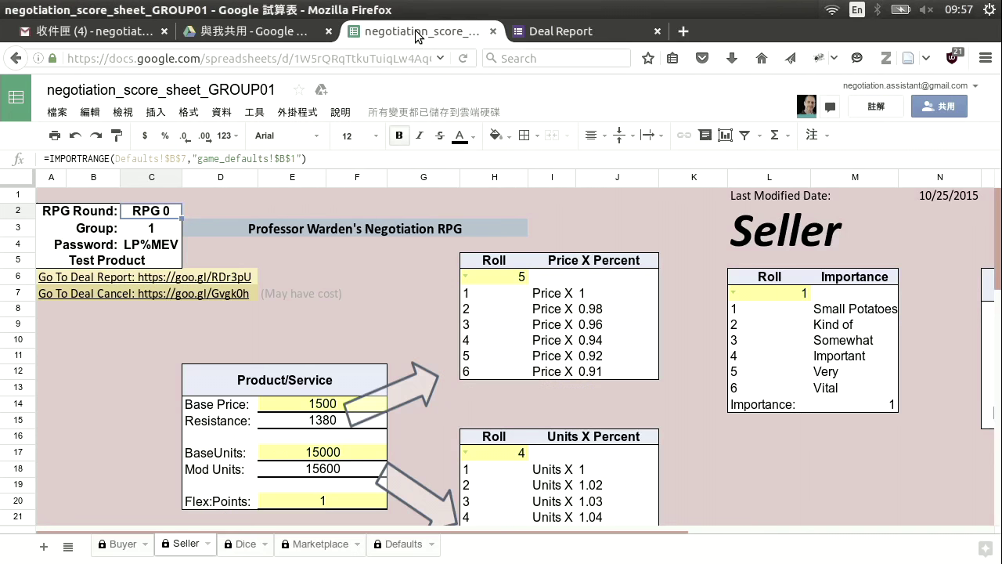
{"action": "left_click", "coordinate": [151, 244]}
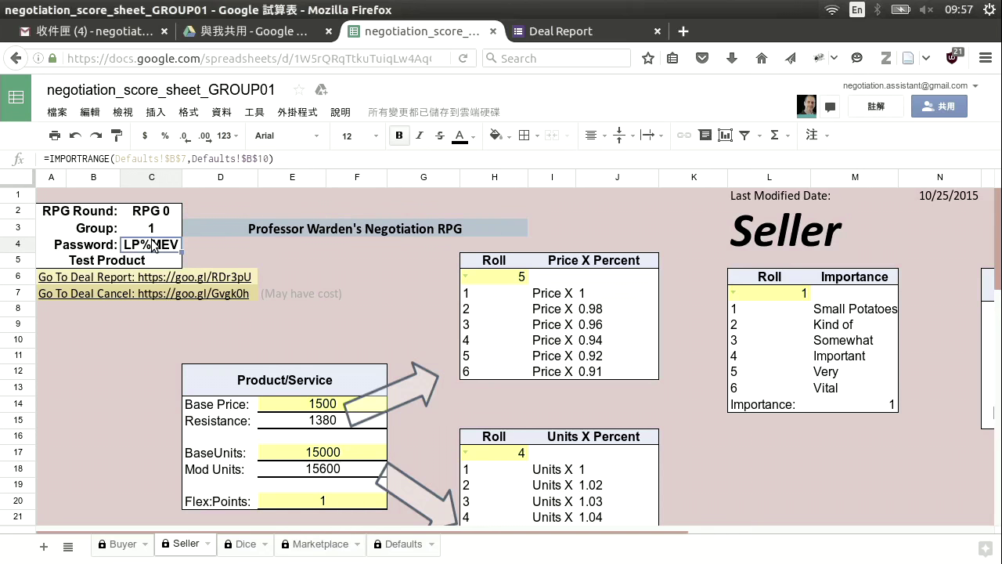
{"action": "key", "text": "ctrl+c"}
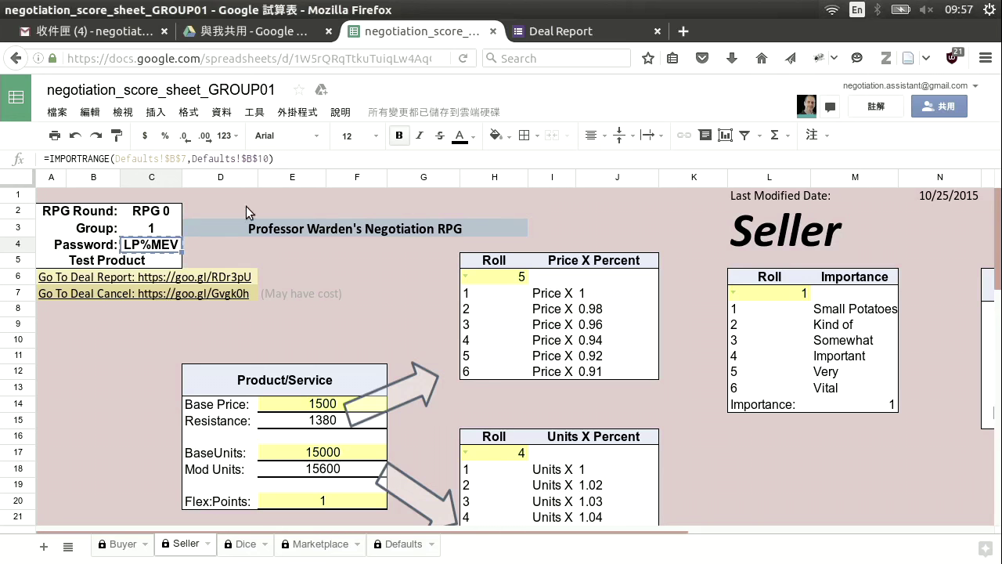
{"action": "left_click", "coordinate": [560, 31]}
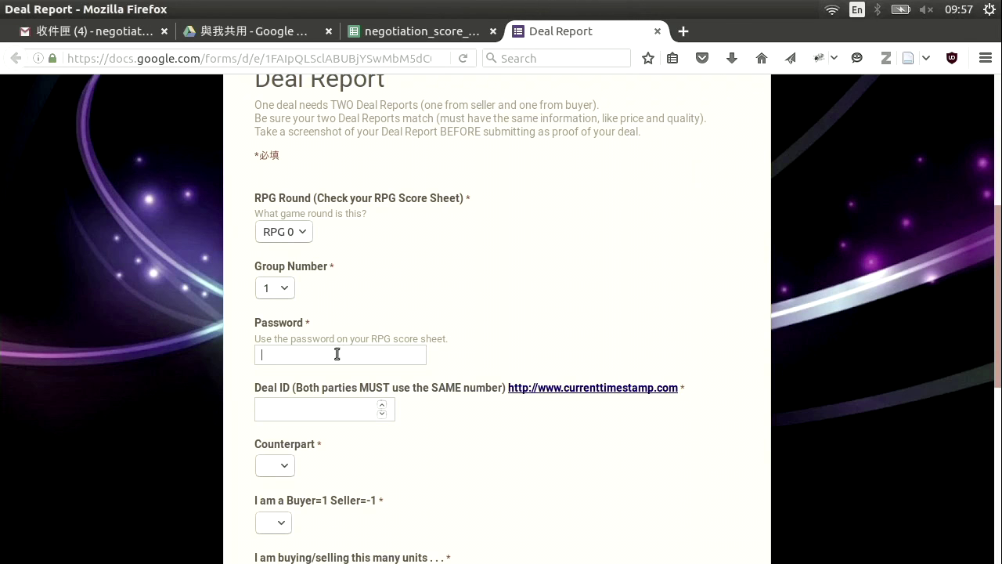
{"action": "key", "text": "ctrl+v"}
Look over the remaining Deal Report questions, open the currenttimestamp.com link beside Deal ID, and copy the current timestamp.
{"action": "left_click_drag", "start_coordinate": [998, 258], "coordinate": [1000, 299]}
{"action": "scroll", "coordinate": [1000, 299], "scroll_direction": "down", "scroll_amount": 10}
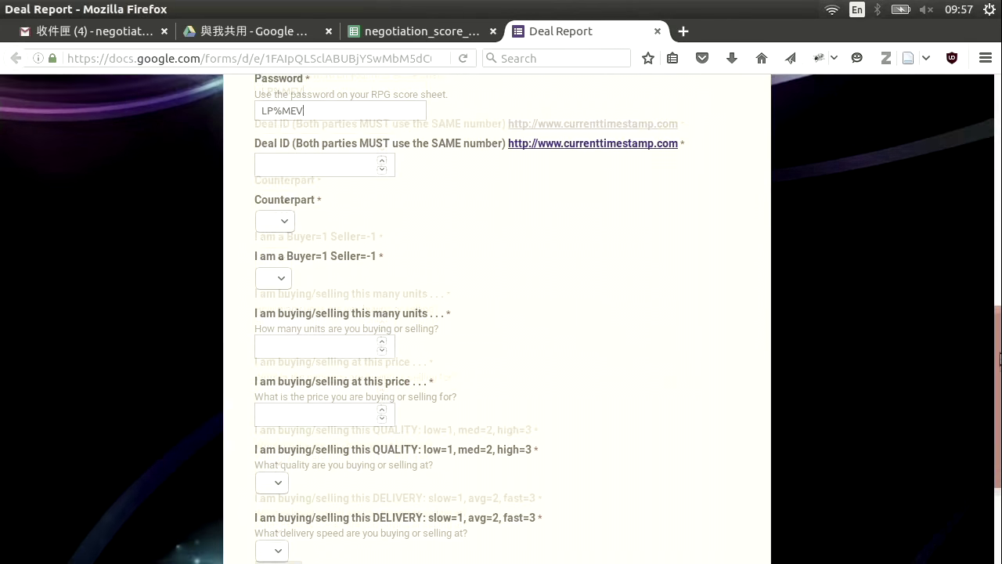
{"action": "scroll", "coordinate": [1001, 300], "scroll_direction": "up", "scroll_amount": 10}
{"action": "scroll", "coordinate": [1000, 299], "scroll_direction": "up", "scroll_amount": 2}
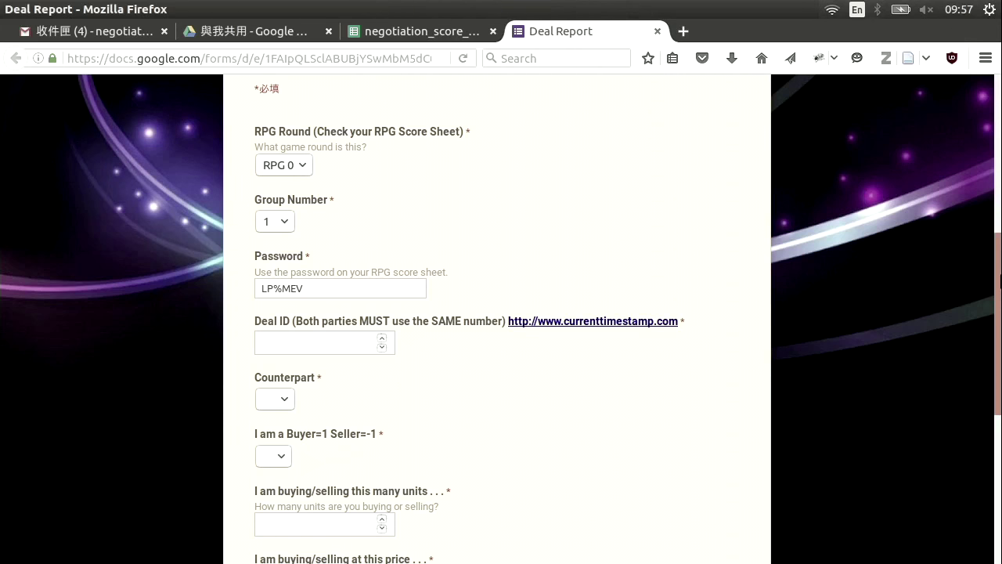
{"action": "left_click_drag", "start_coordinate": [1000, 282], "coordinate": [999, 317]}
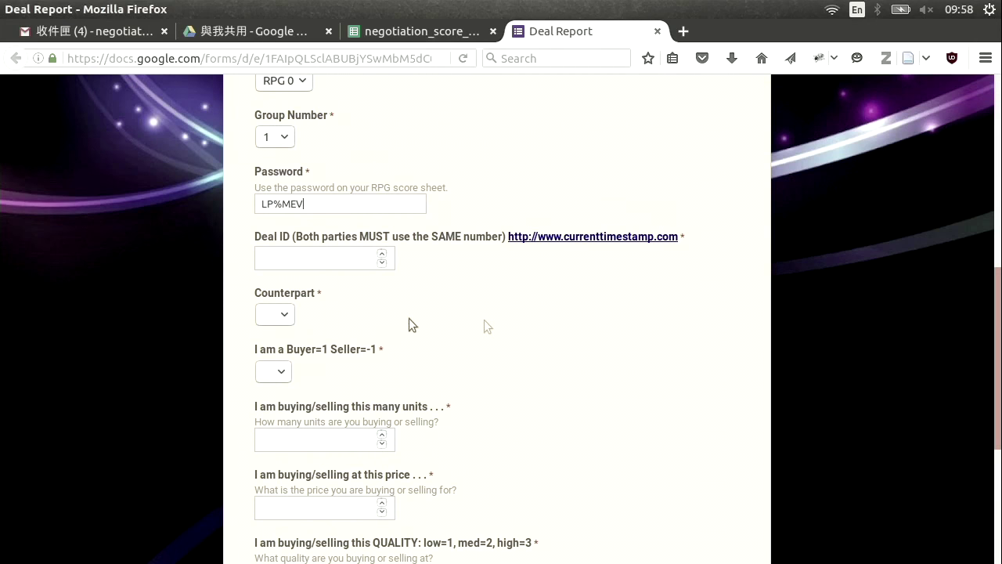
{"action": "left_click", "coordinate": [316, 257]}
{"action": "left_click", "coordinate": [601, 236]}
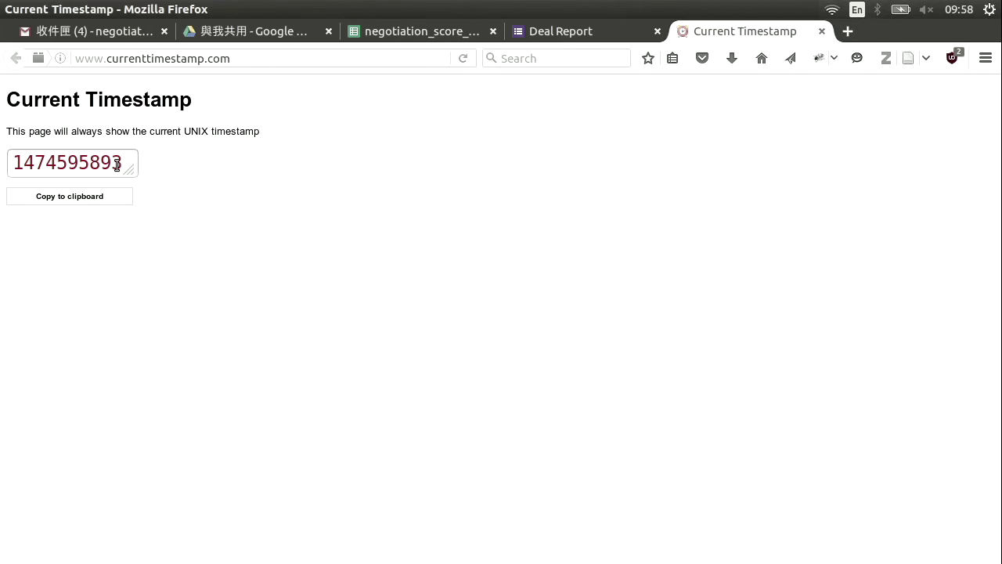
{"action": "left_click", "coordinate": [89, 196]}
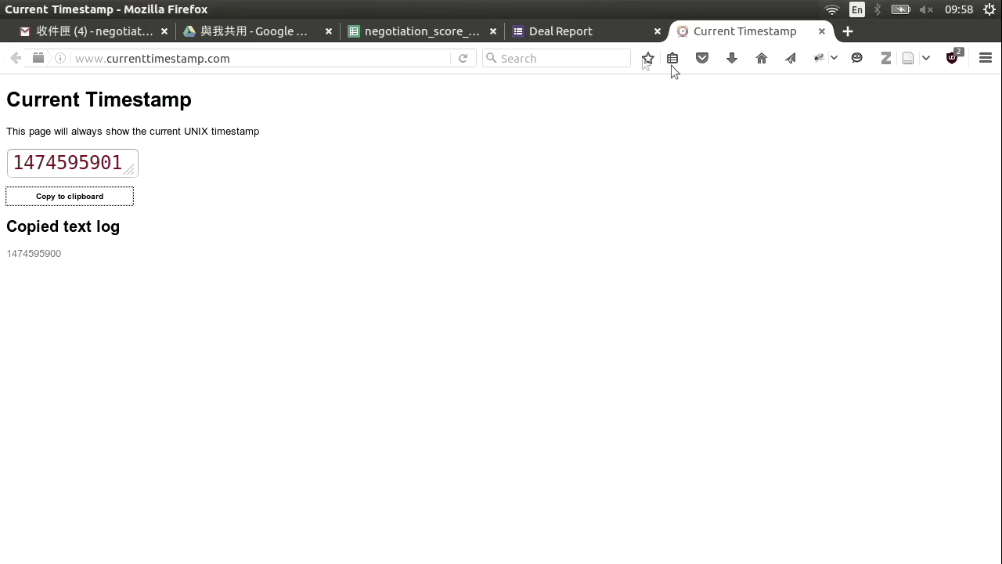
Paste the copied timestamp into the Deal ID field of the Deal Report and highlight it.
{"action": "left_click", "coordinate": [547, 33]}
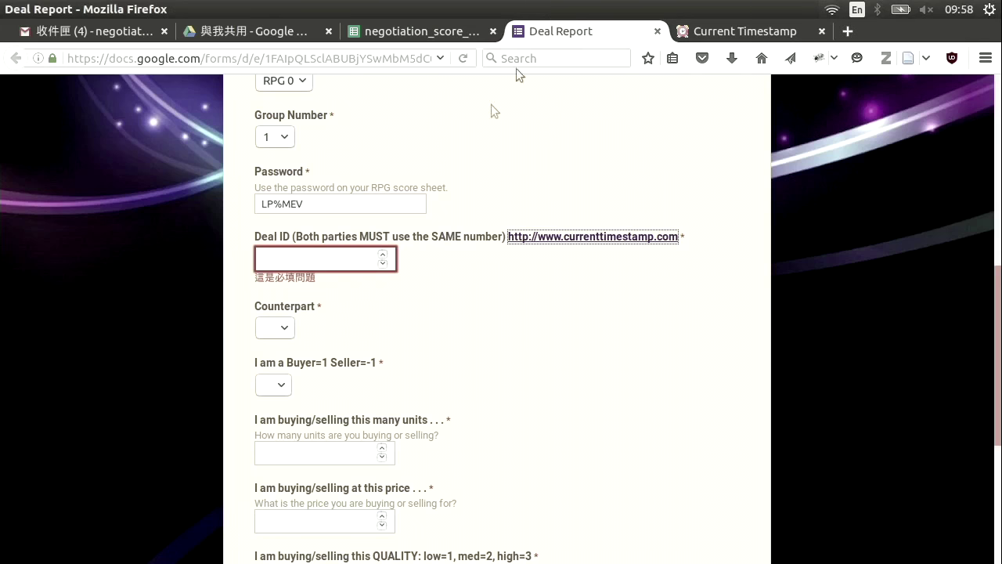
{"action": "right_click", "coordinate": [316, 267]}
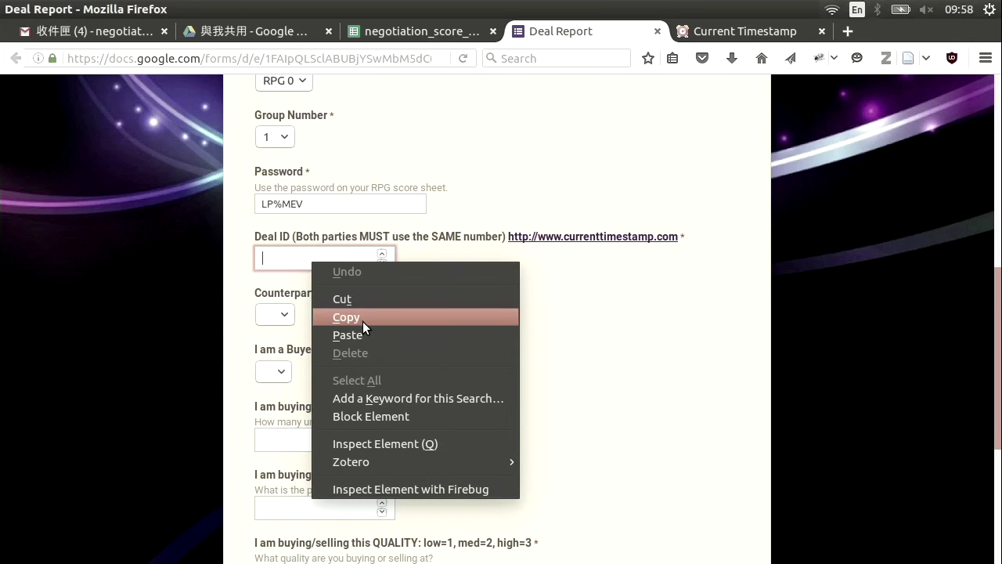
{"action": "left_click", "coordinate": [363, 323]}
{"action": "left_click", "coordinate": [339, 258]}
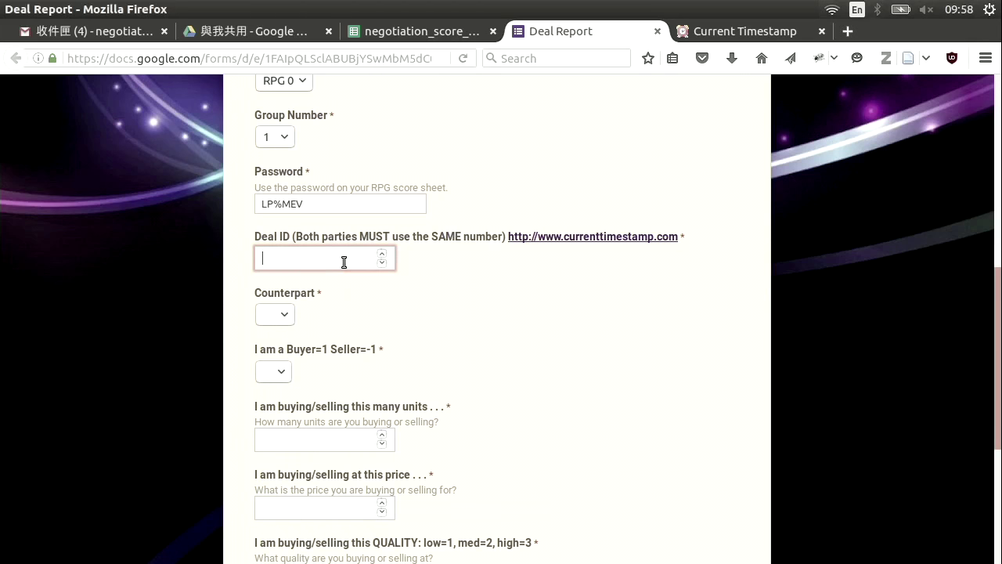
{"action": "right_click", "coordinate": [345, 263]}
{"action": "left_click", "coordinate": [402, 338]}
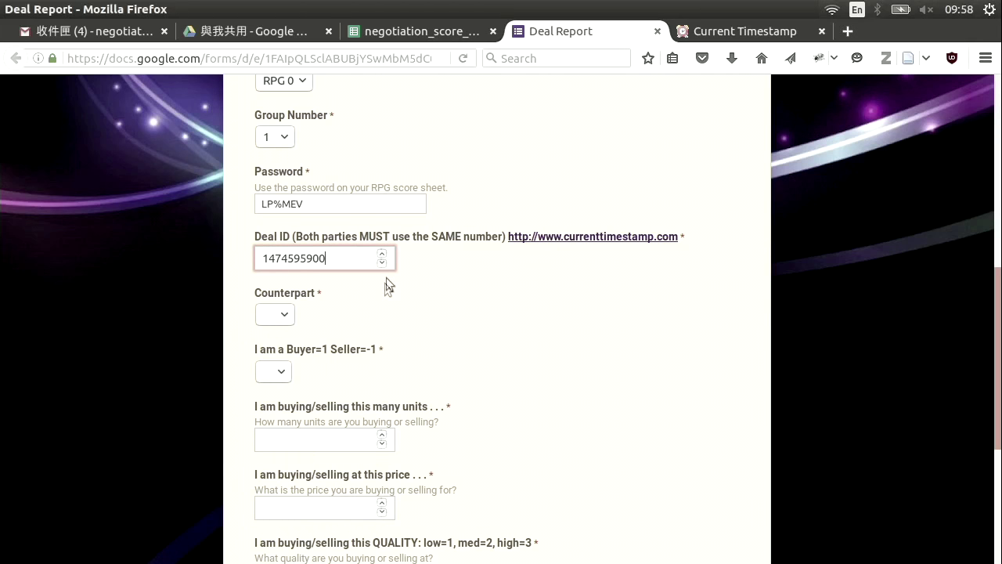
{"action": "double_click", "coordinate": [298, 262]}
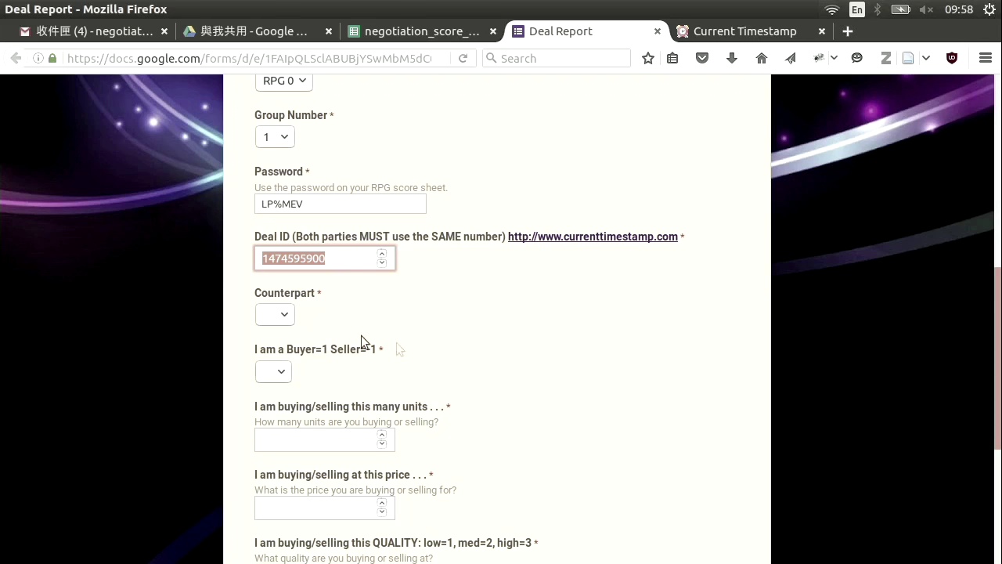
Set the Counterpart to group 2 and highlight the Deal ID that both parties must share.
{"action": "left_click", "coordinate": [284, 317]}
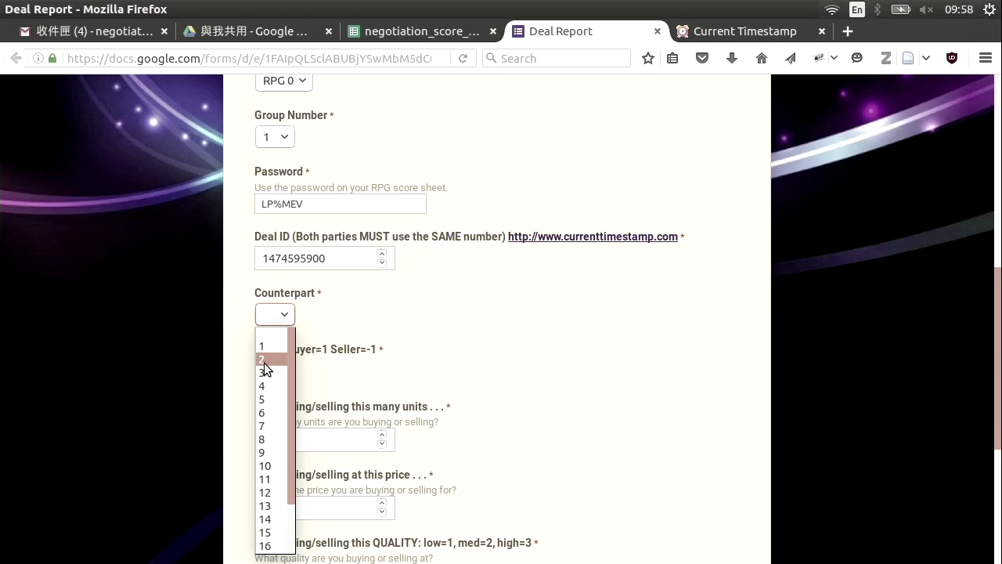
{"action": "left_click", "coordinate": [264, 360]}
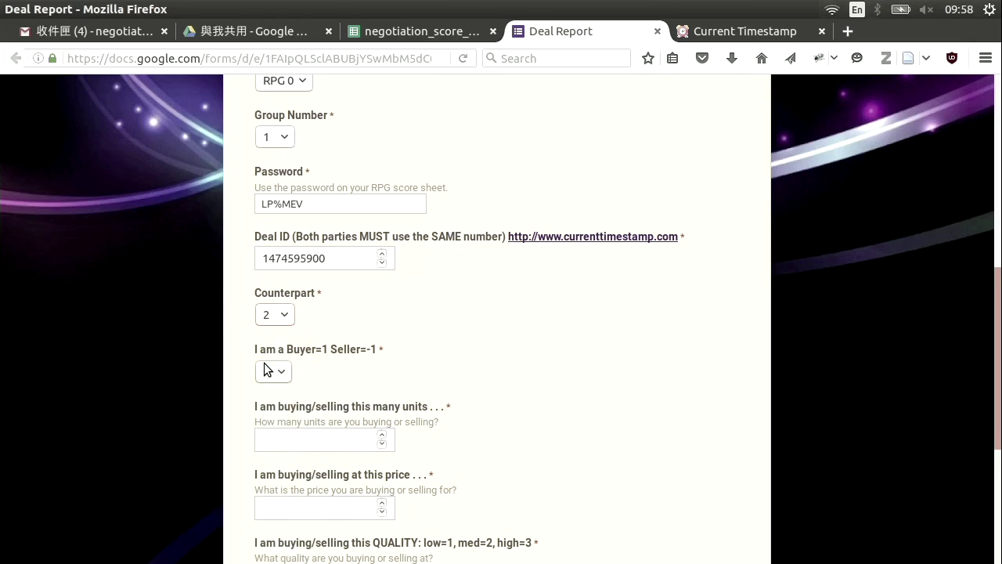
{"action": "double_click", "coordinate": [287, 262]}
{"action": "left_click", "coordinate": [288, 260]}
{"action": "double_click", "coordinate": [288, 257]}
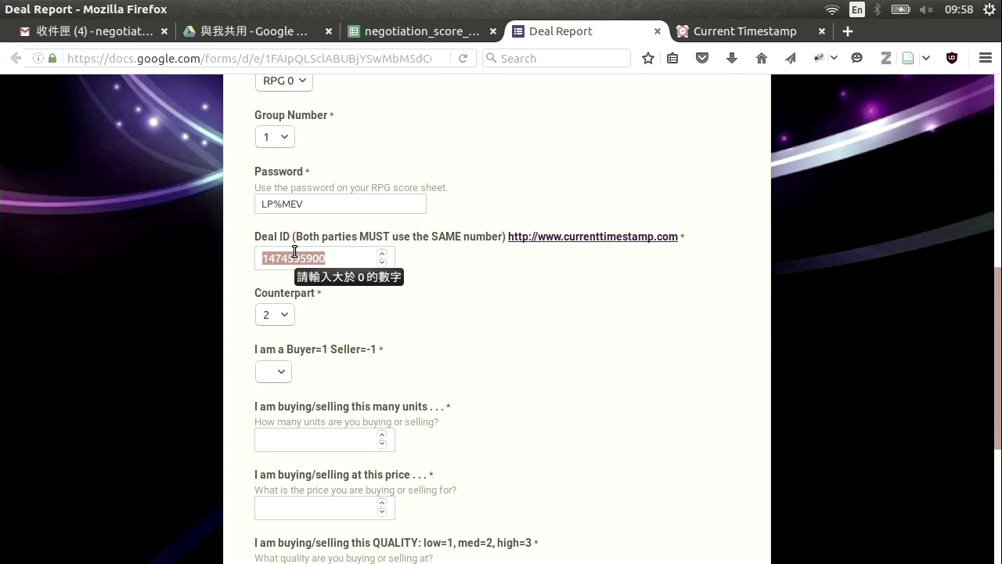
{"action": "double_click", "coordinate": [280, 256]}
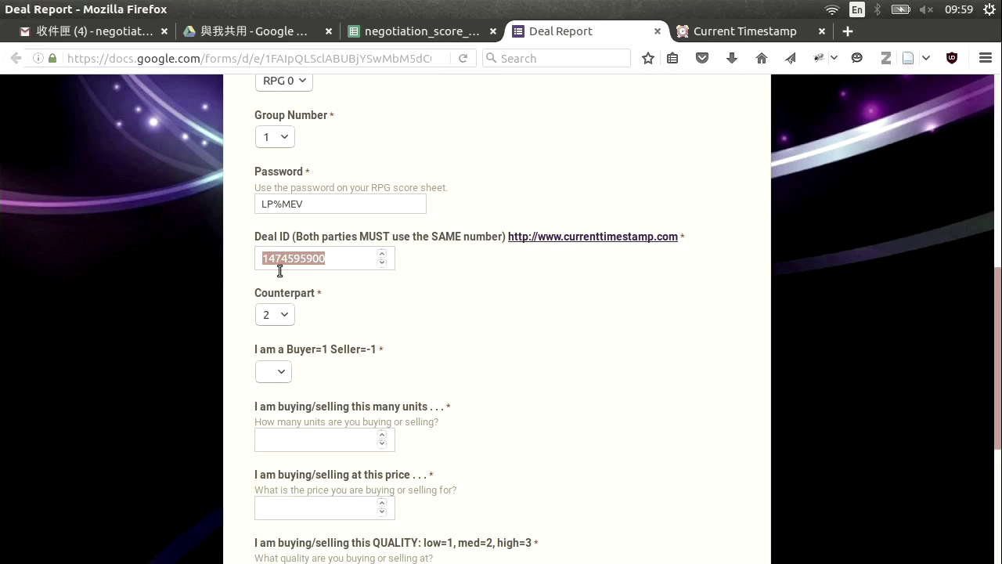
Reselect 2 as the Counterpart and set the Buyer/Seller question to -1 for seller.
{"action": "left_click", "coordinate": [285, 317]}
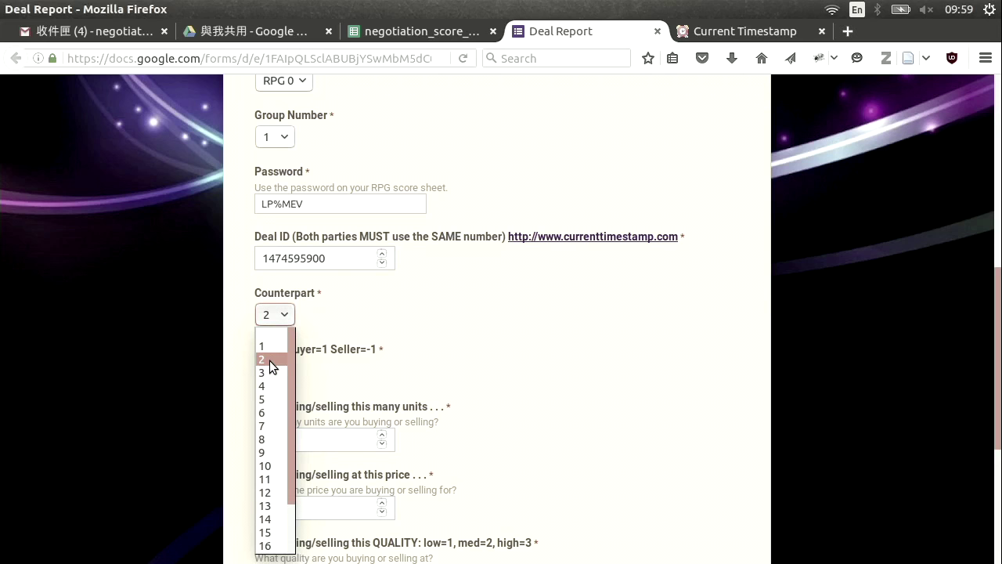
{"action": "left_click", "coordinate": [269, 360]}
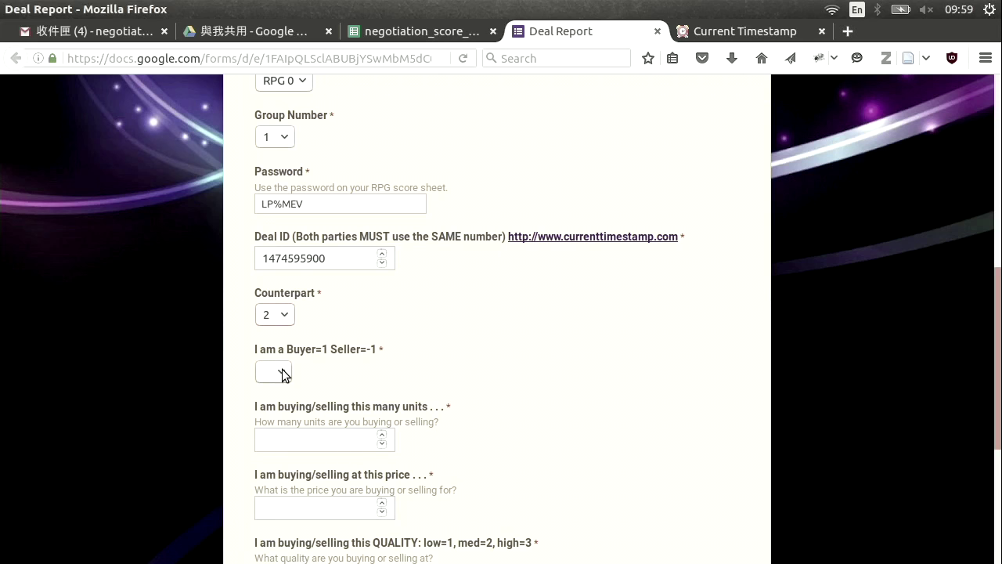
{"action": "left_click", "coordinate": [282, 374]}
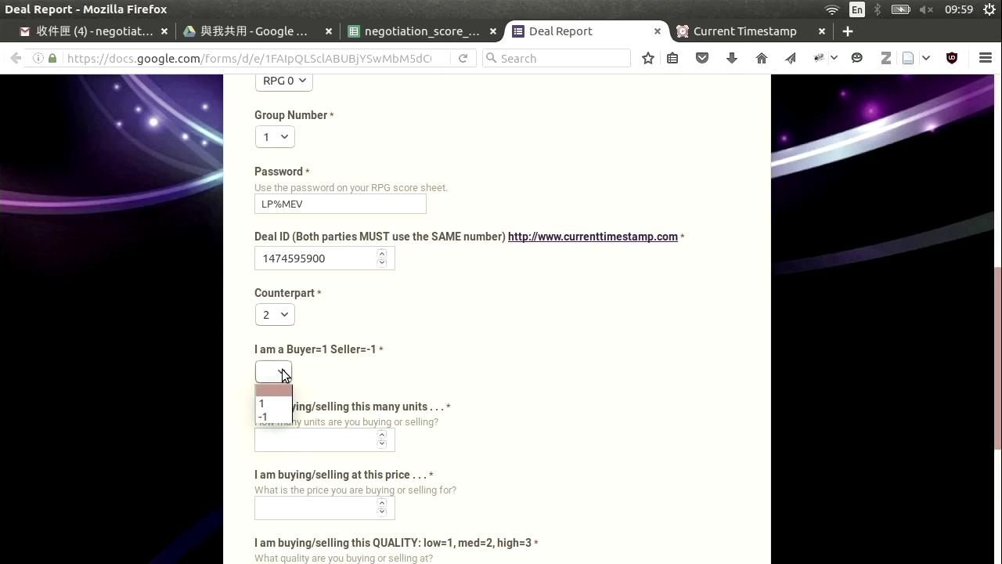
{"action": "left_click", "coordinate": [274, 411]}
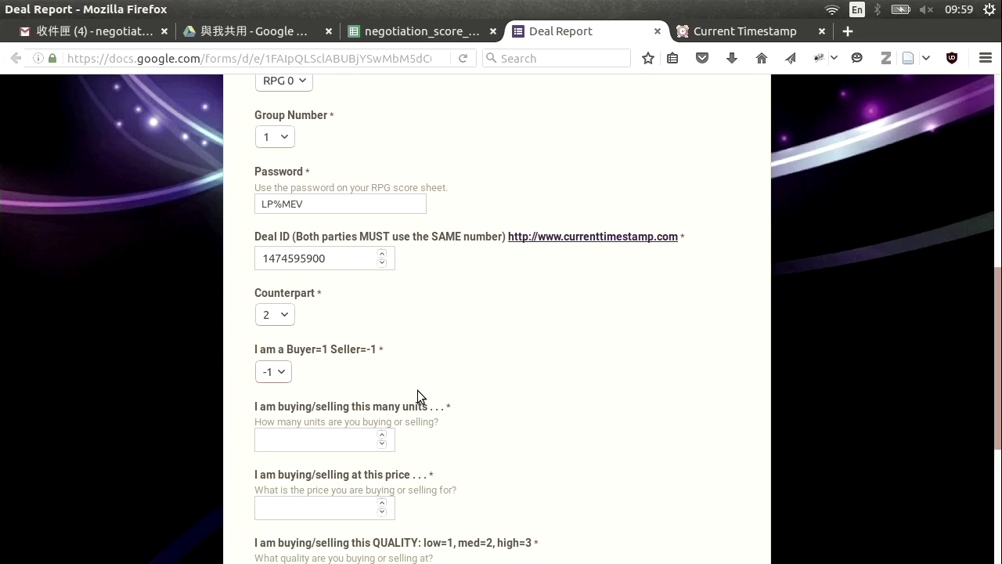
Enter 500 as the number of units being bought or sold.
{"action": "scroll", "coordinate": [489, 384], "scroll_direction": "down", "scroll_amount": 1}
{"action": "scroll", "coordinate": [496, 389], "scroll_direction": "down", "scroll_amount": 2}
{"action": "left_click", "coordinate": [313, 353]}
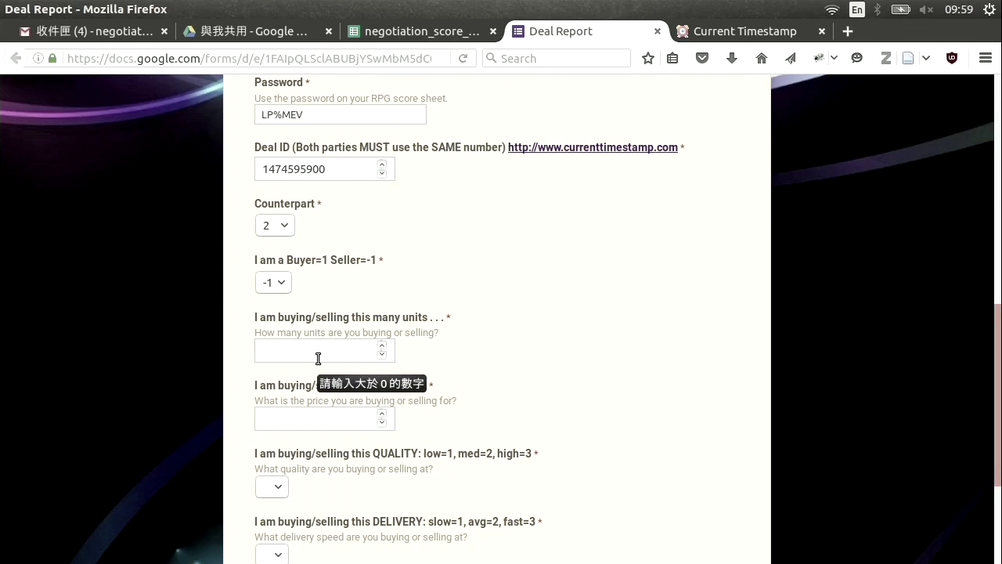
{"action": "type", "text": "500"}
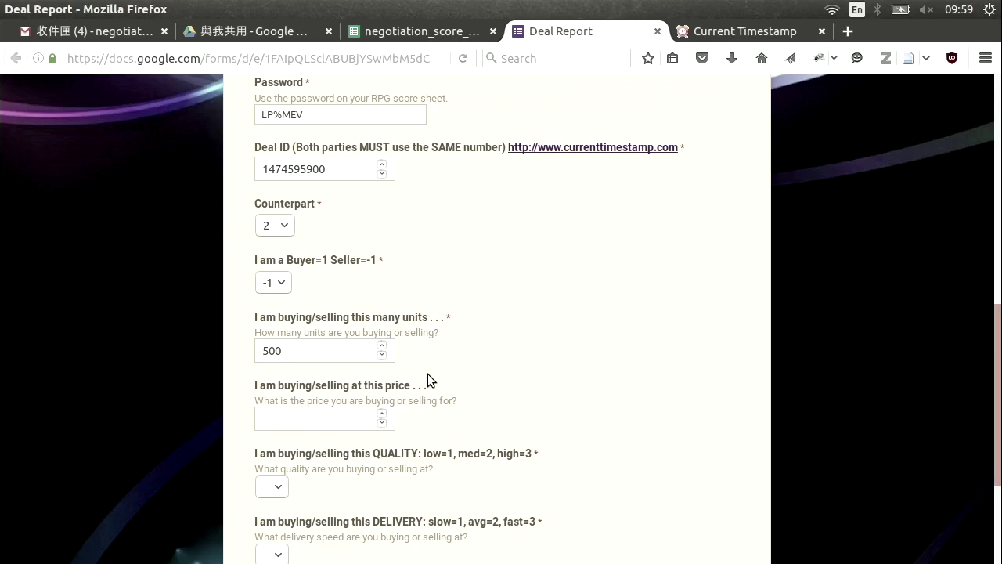
Check the Resistance price on the Seller sheet and enter 1400 as the buying/selling price in the Deal Report.
{"action": "scroll", "coordinate": [428, 373], "scroll_direction": "down", "scroll_amount": 2}
{"action": "left_click", "coordinate": [322, 331]}
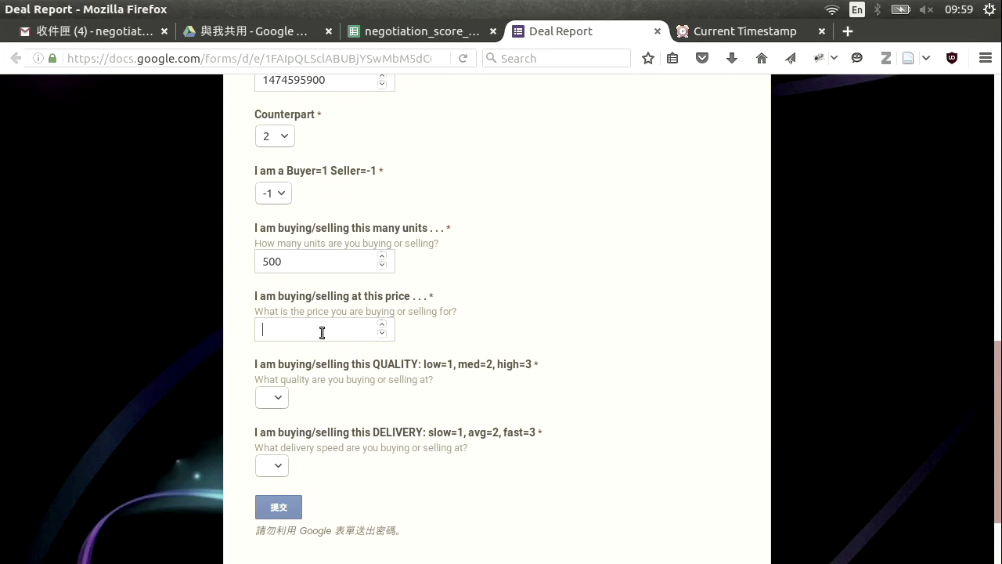
{"action": "left_click", "coordinate": [390, 31]}
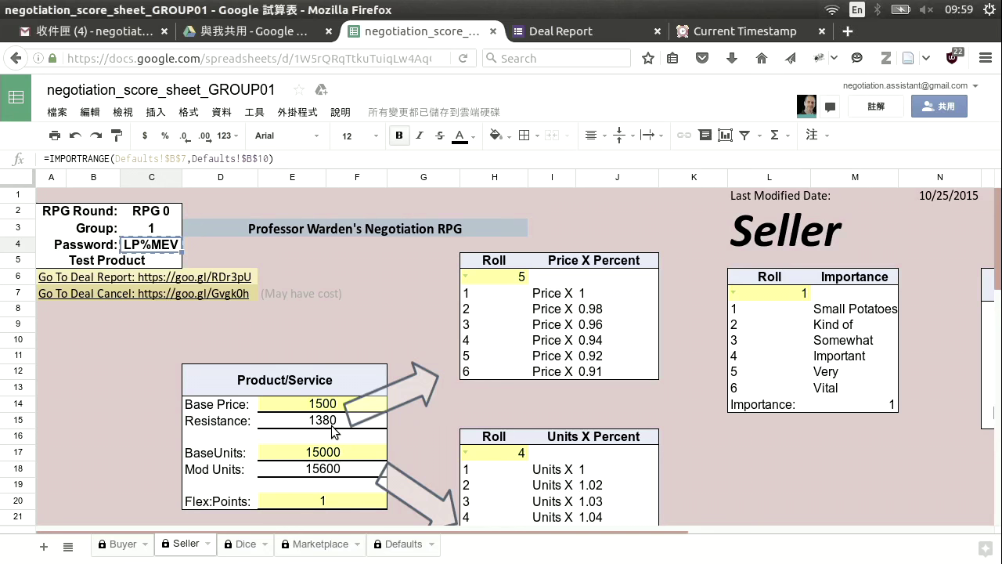
{"action": "left_click", "coordinate": [591, 31]}
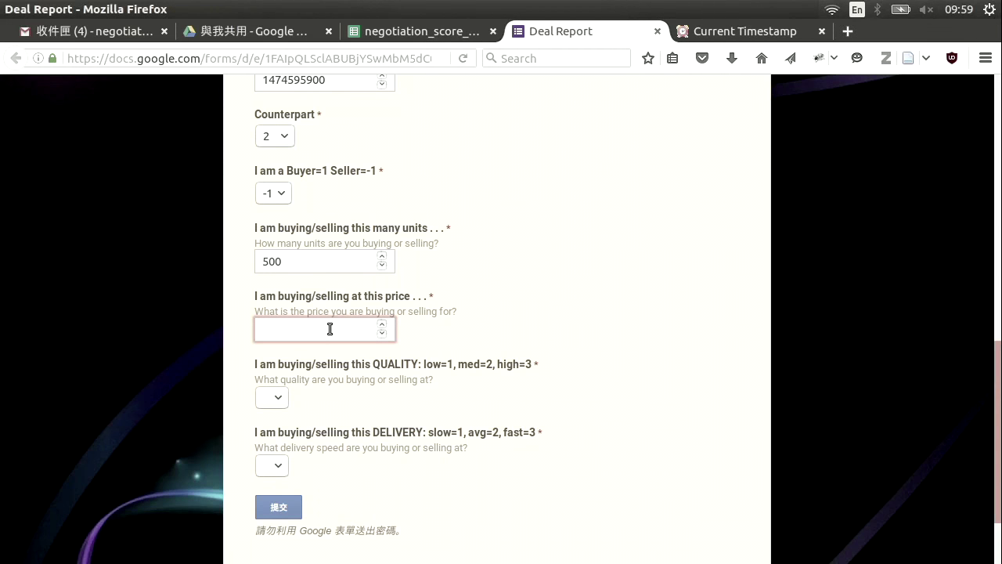
{"action": "type", "text": "1400"}
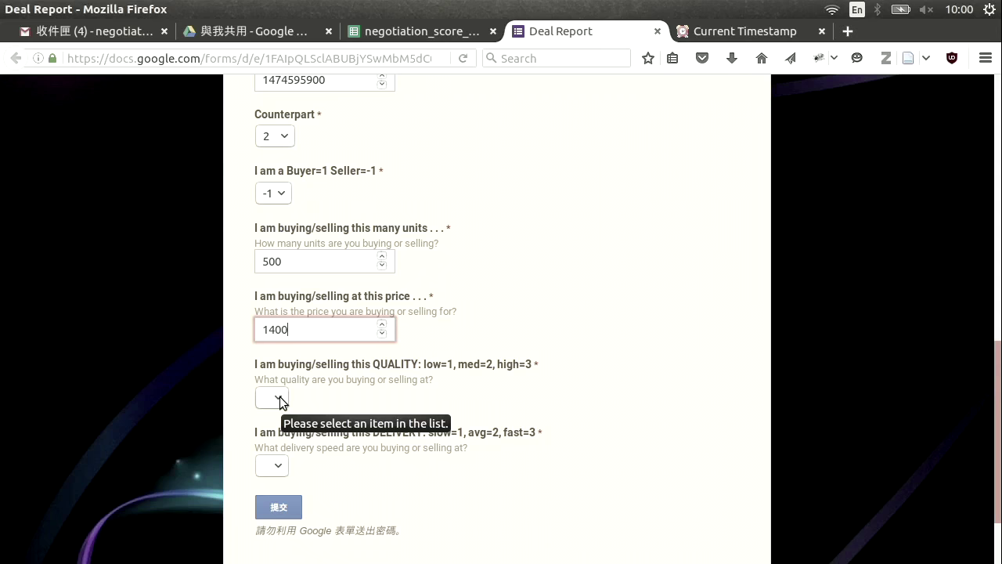
Check the Efficient Quality requirement on the Seller sheet and set the Deal Report's QUALITY to 2.
{"action": "left_click", "coordinate": [382, 31]}
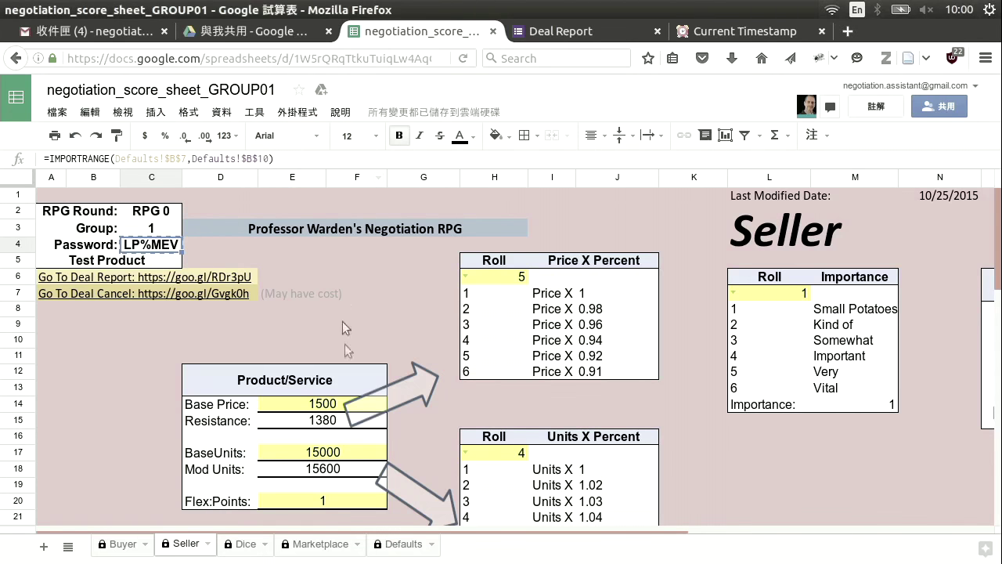
{"action": "scroll", "coordinate": [379, 366], "scroll_direction": "down", "scroll_amount": 6}
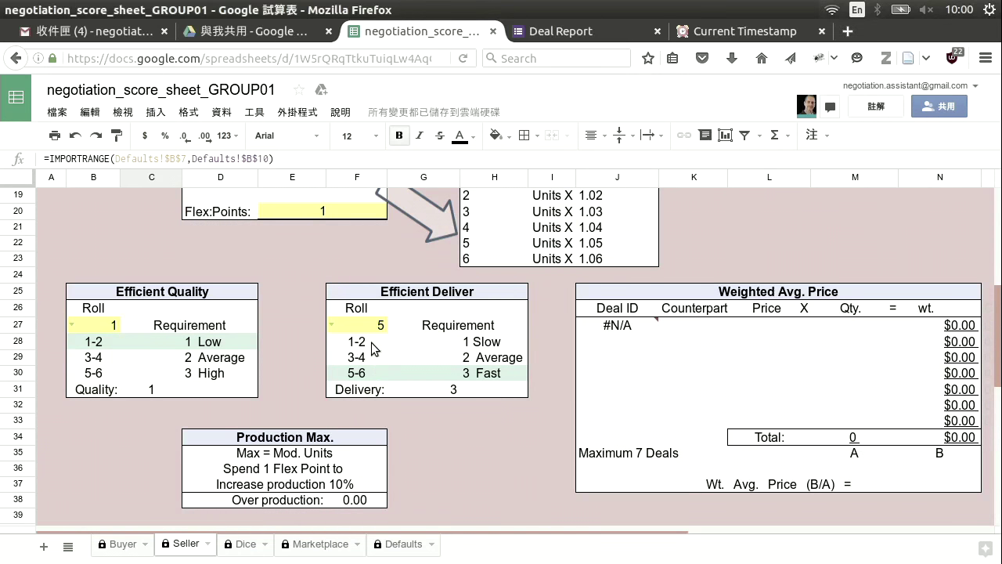
{"action": "left_click", "coordinate": [559, 31]}
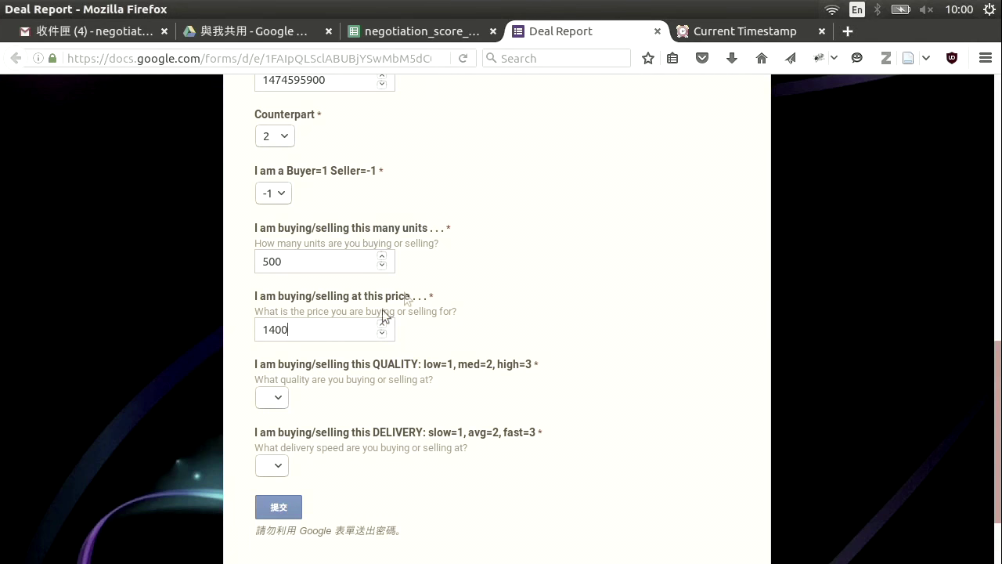
{"action": "left_click", "coordinate": [274, 398]}
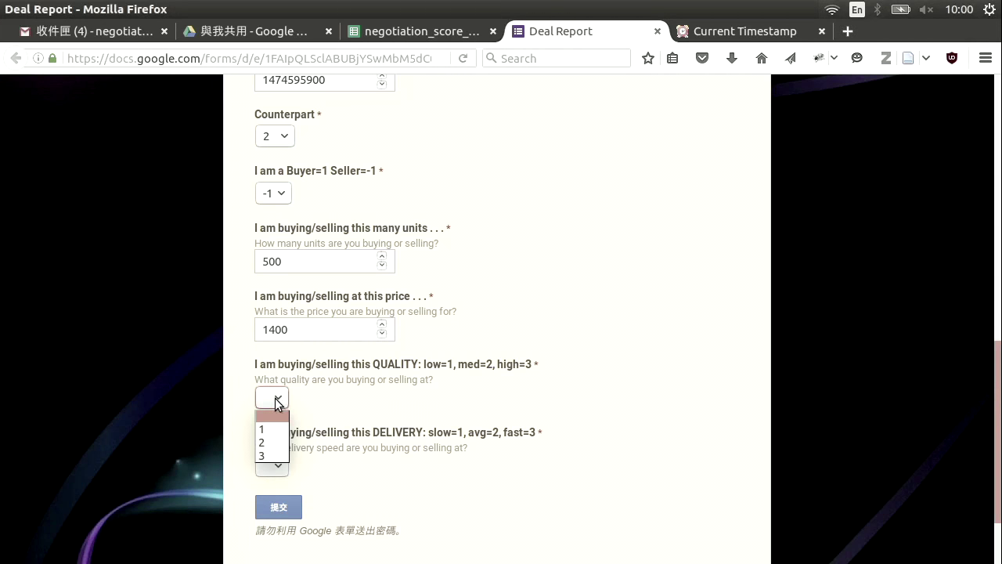
{"action": "left_click", "coordinate": [274, 441]}
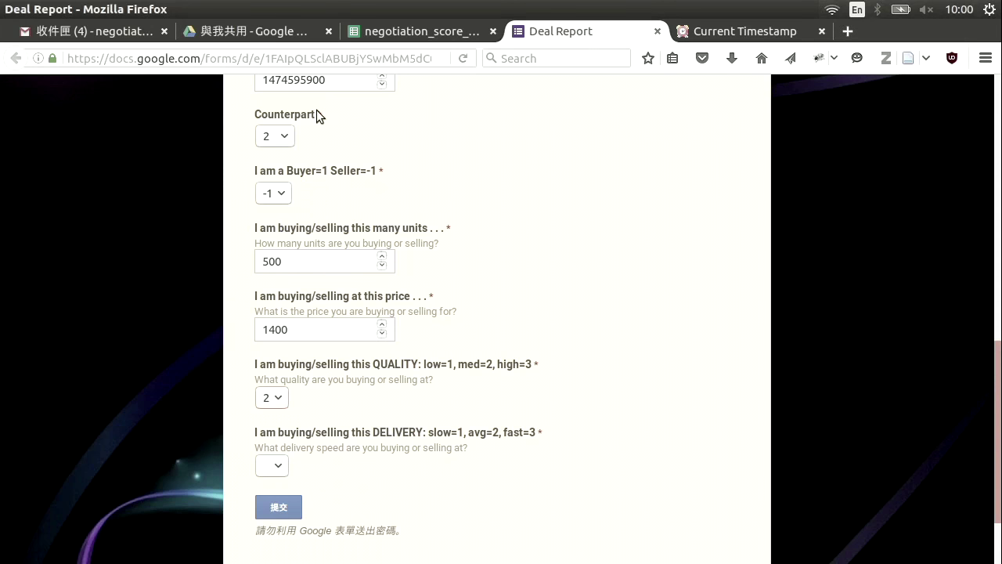
Check the Efficient Deliver requirement on the Seller sheet and set the Deal Report's DELIVERY to 2.
{"action": "left_click", "coordinate": [417, 30]}
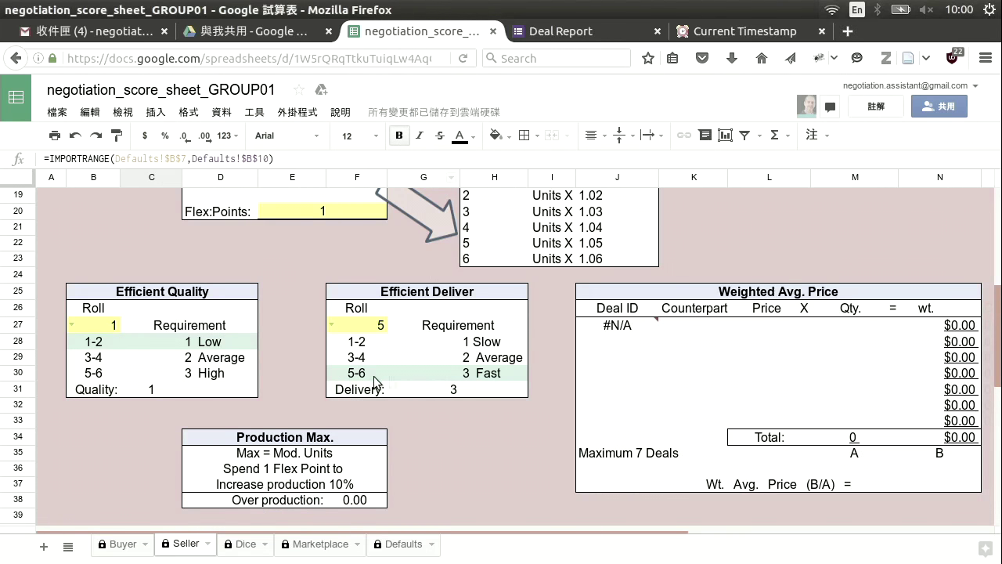
{"action": "left_click", "coordinate": [560, 31]}
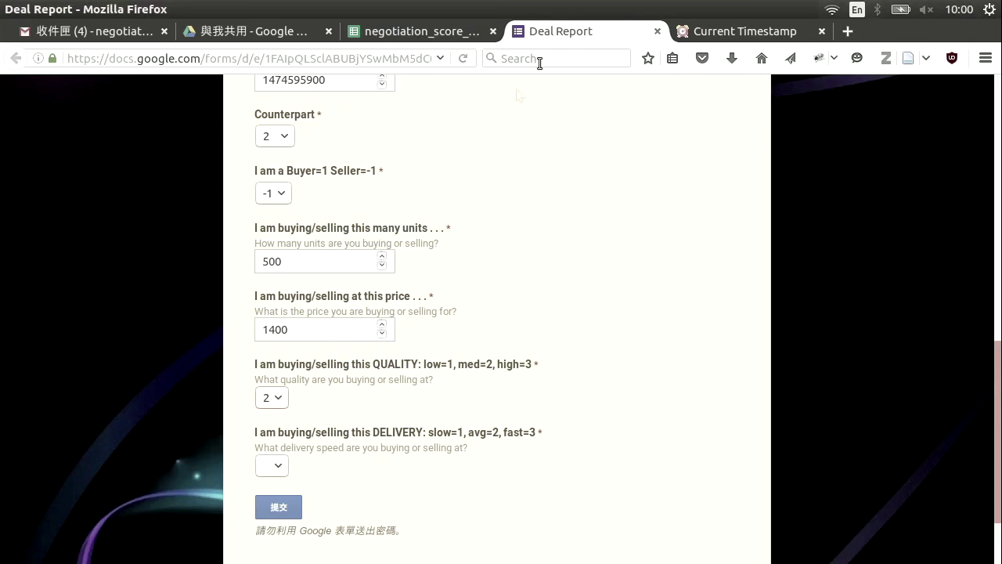
{"action": "left_click", "coordinate": [276, 472]}
{"action": "left_click", "coordinate": [271, 508]}
Recheck the Deal ID in the completed Deal Report and submit the form.
{"action": "scroll", "coordinate": [994, 367], "scroll_direction": "down", "scroll_amount": 2}
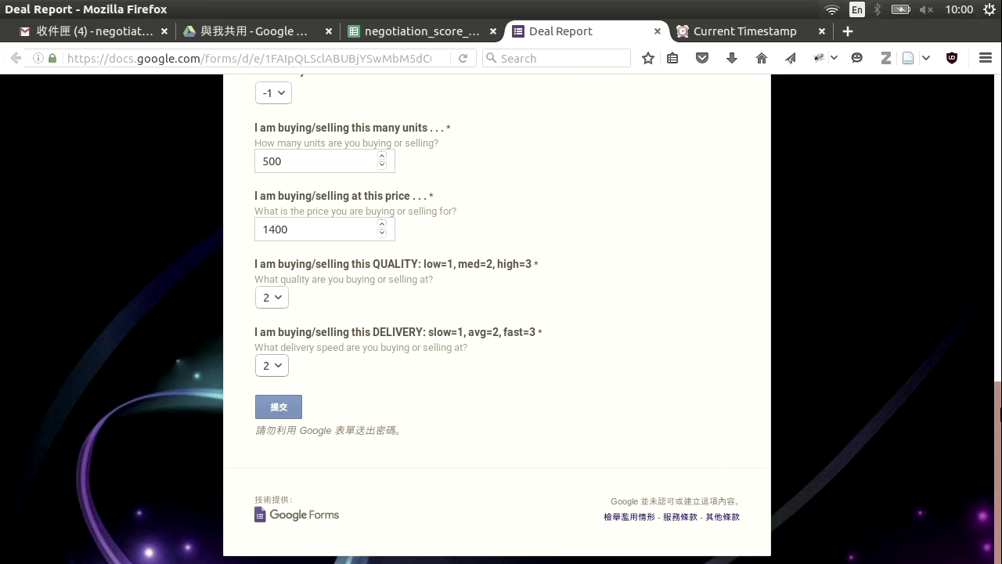
{"action": "scroll", "coordinate": [289, 225], "scroll_direction": "up", "scroll_amount": 5}
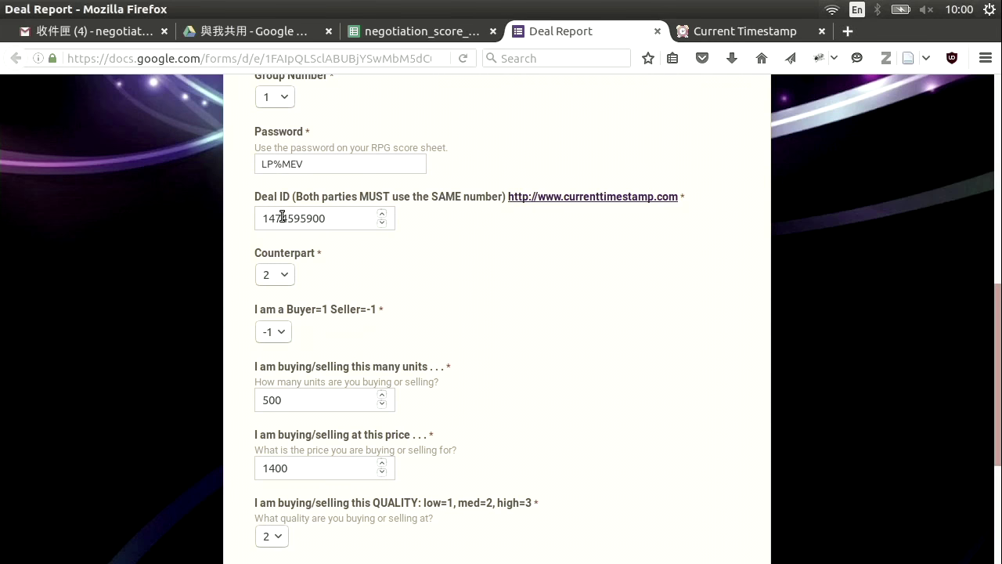
{"action": "double_click", "coordinate": [282, 217]}
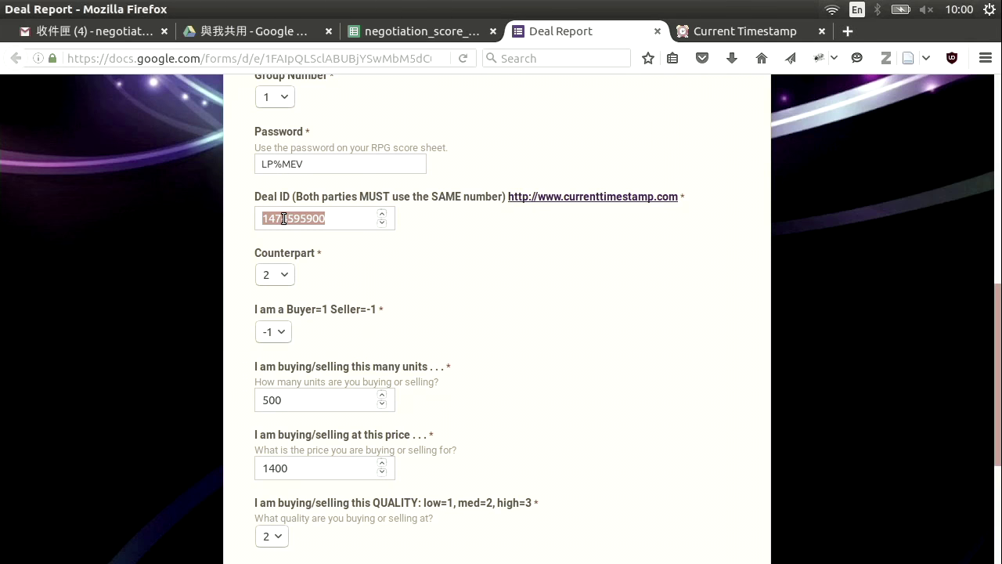
{"action": "scroll", "coordinate": [999, 475], "scroll_direction": "down", "scroll_amount": 5}
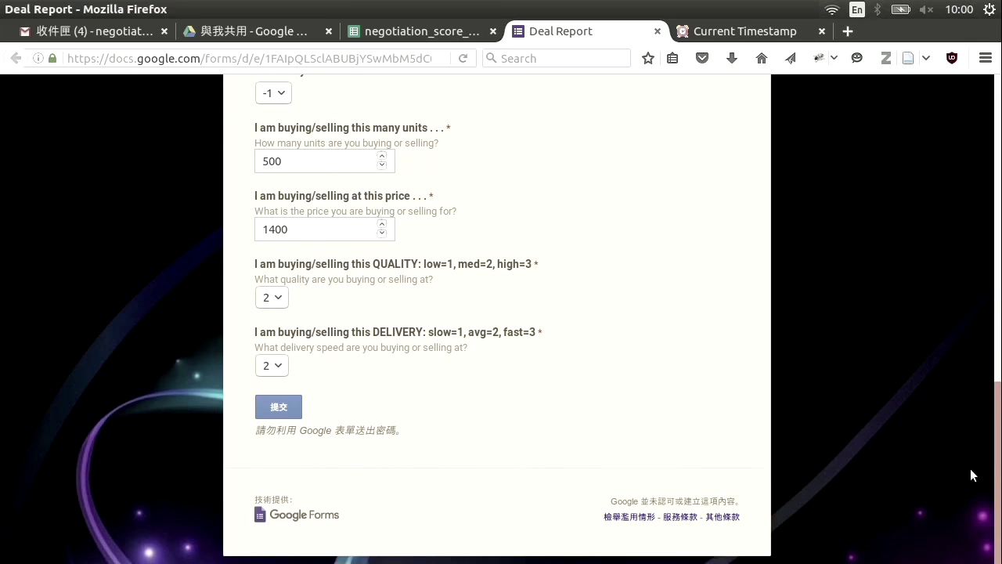
{"action": "left_click", "coordinate": [283, 409]}
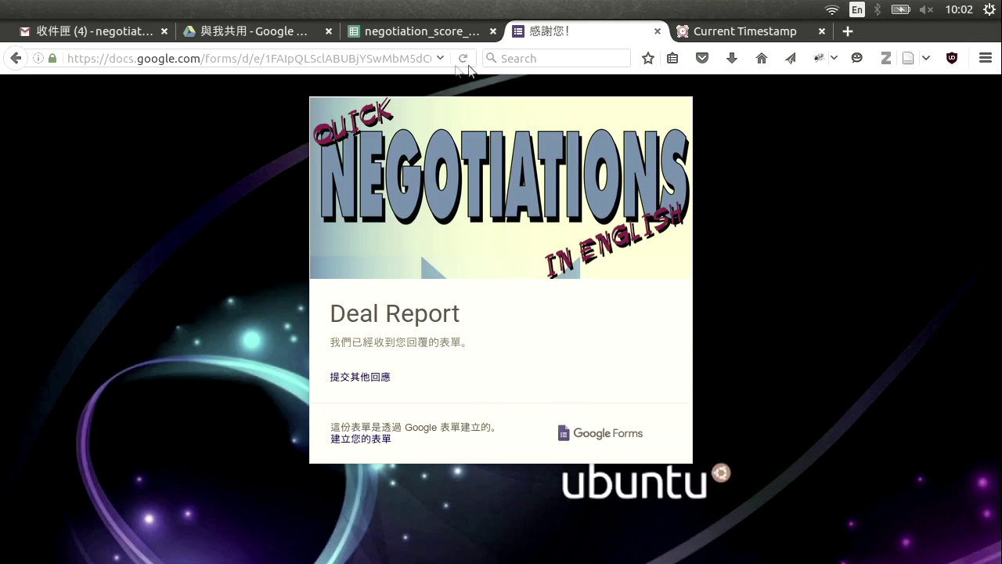
Return to the Seller sheet and inspect the reported deal's ID, counterpart, price and quantity in the Weighted Avg. Price table.
{"action": "left_click", "coordinate": [426, 30]}
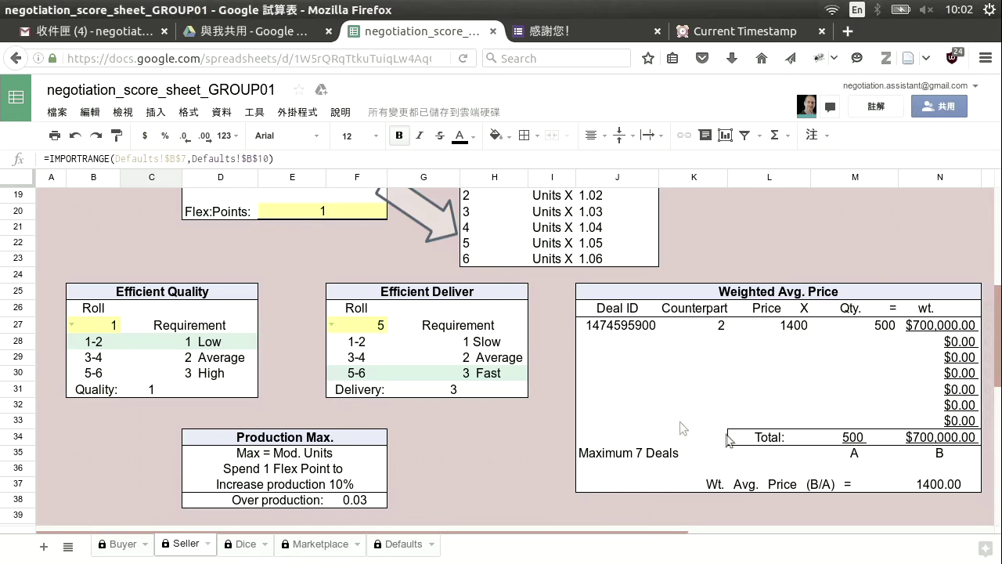
{"action": "scroll", "coordinate": [1000, 309], "scroll_direction": "up", "scroll_amount": 6}
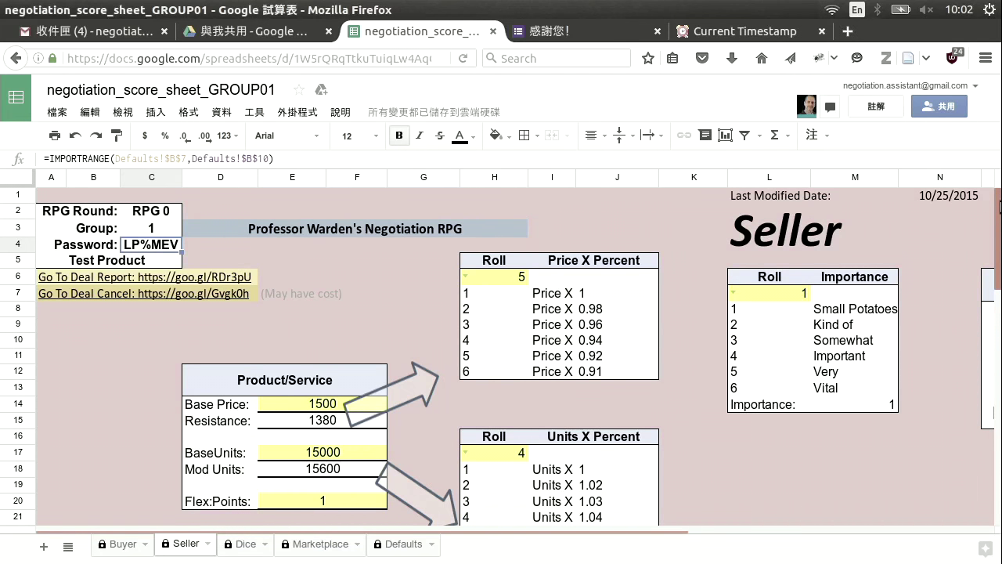
{"action": "scroll", "coordinate": [1000, 206], "scroll_direction": "down", "scroll_amount": 1}
{"action": "left_click_drag", "start_coordinate": [997, 227], "coordinate": [997, 325]}
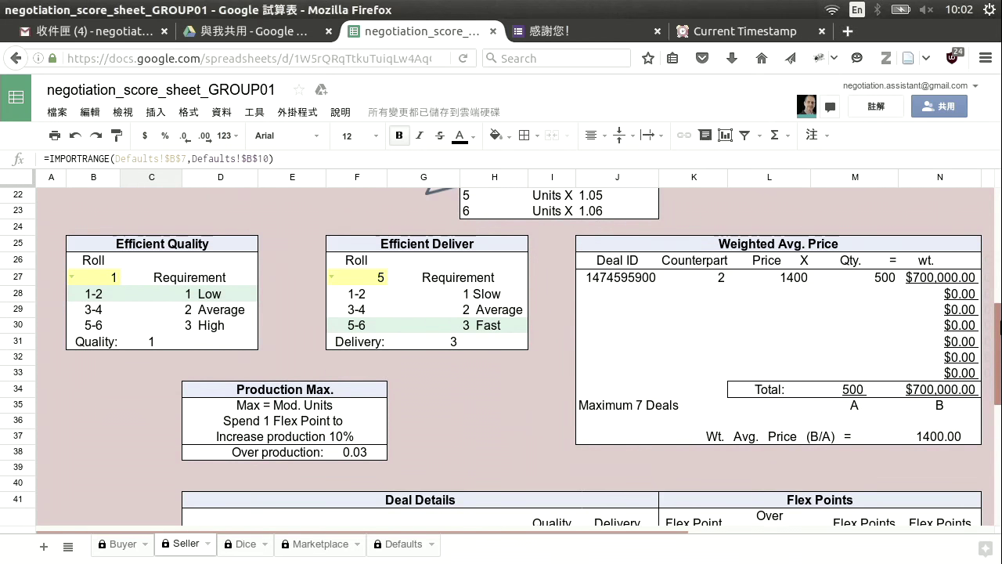
{"action": "left_click", "coordinate": [632, 280]}
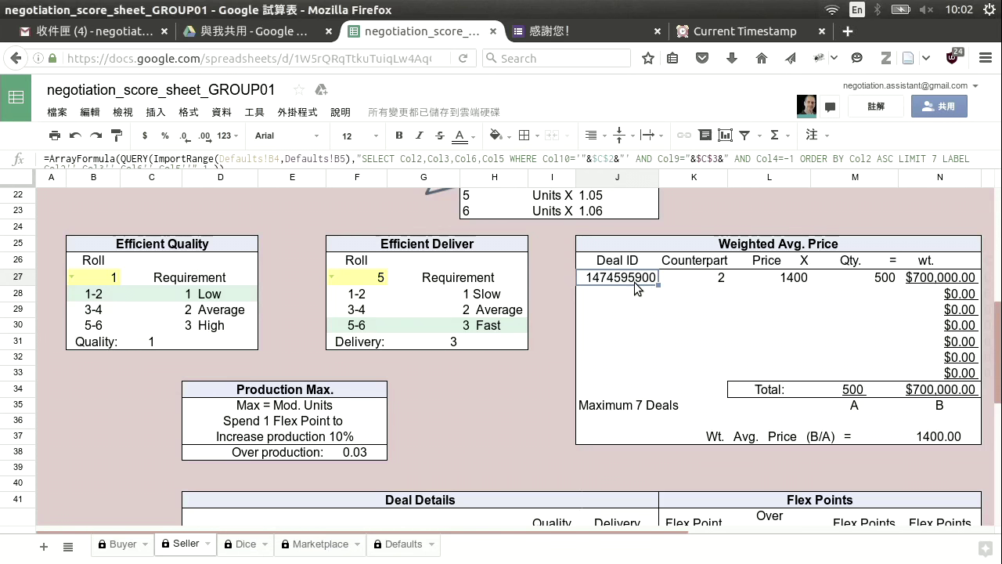
{"action": "left_click", "coordinate": [713, 281]}
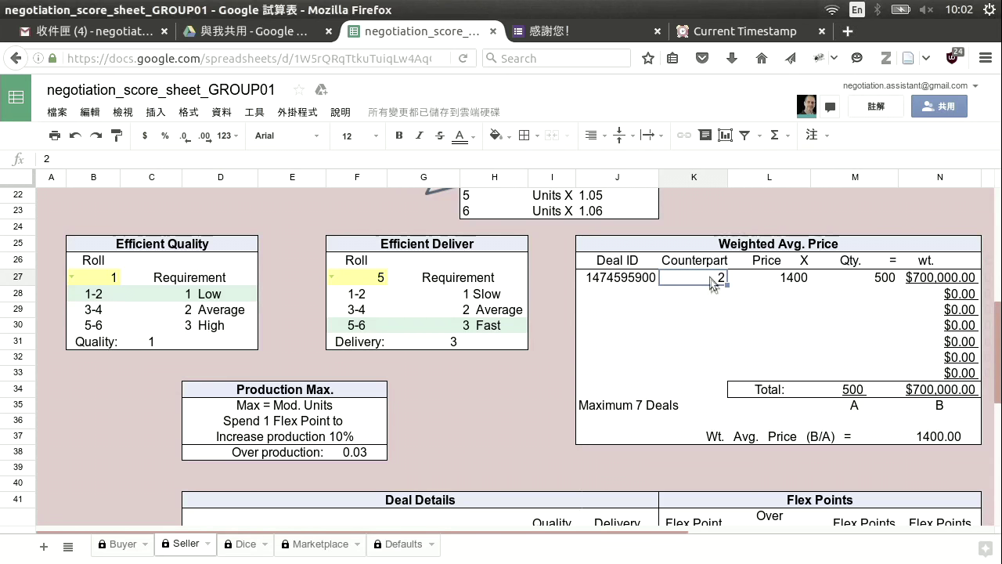
{"action": "left_click", "coordinate": [797, 283]}
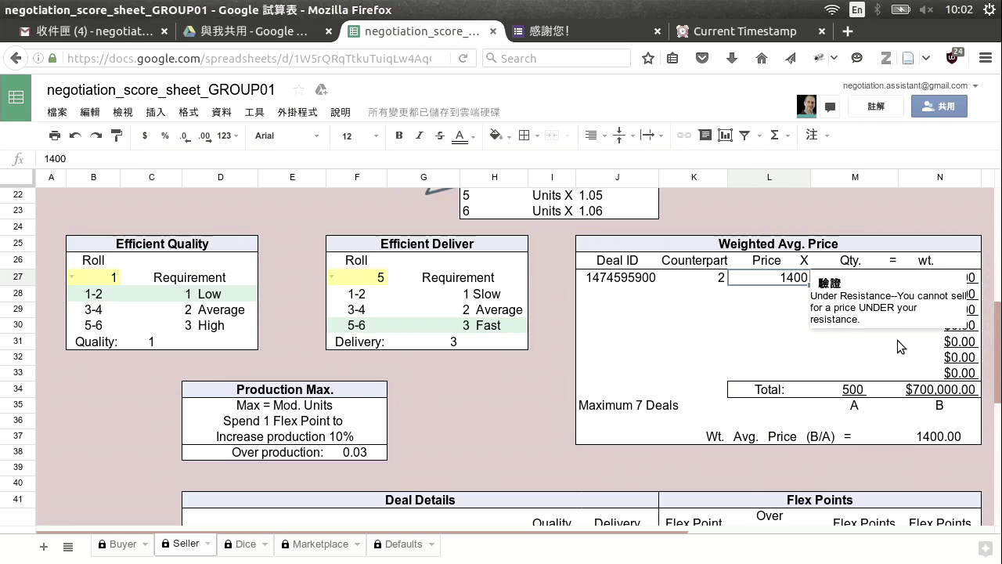
{"action": "left_click", "coordinate": [890, 215]}
{"action": "left_click", "coordinate": [886, 284]}
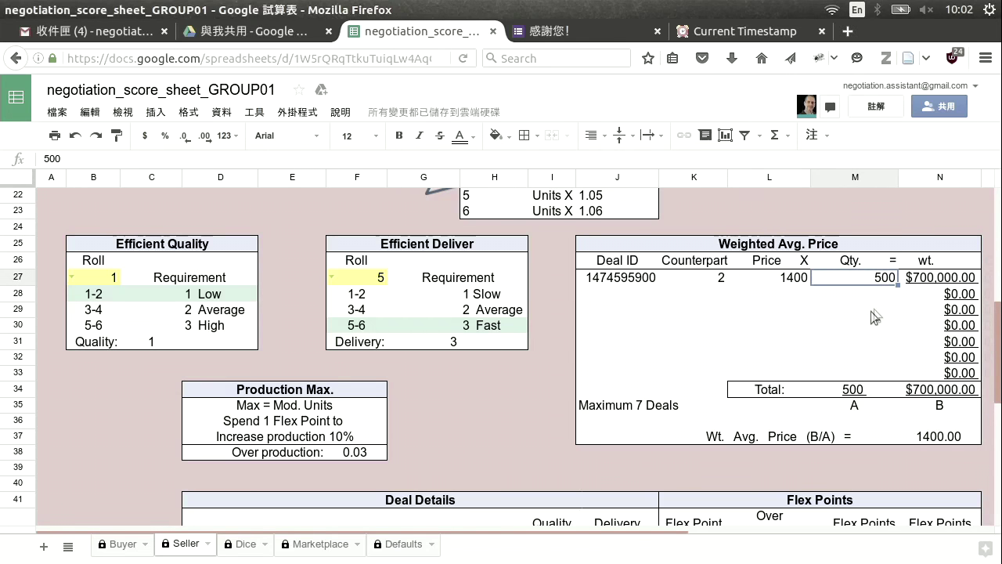
Review the under-resistance note on the deal's price, plus its quantity and weighted value formula.
{"action": "left_click", "coordinate": [804, 281]}
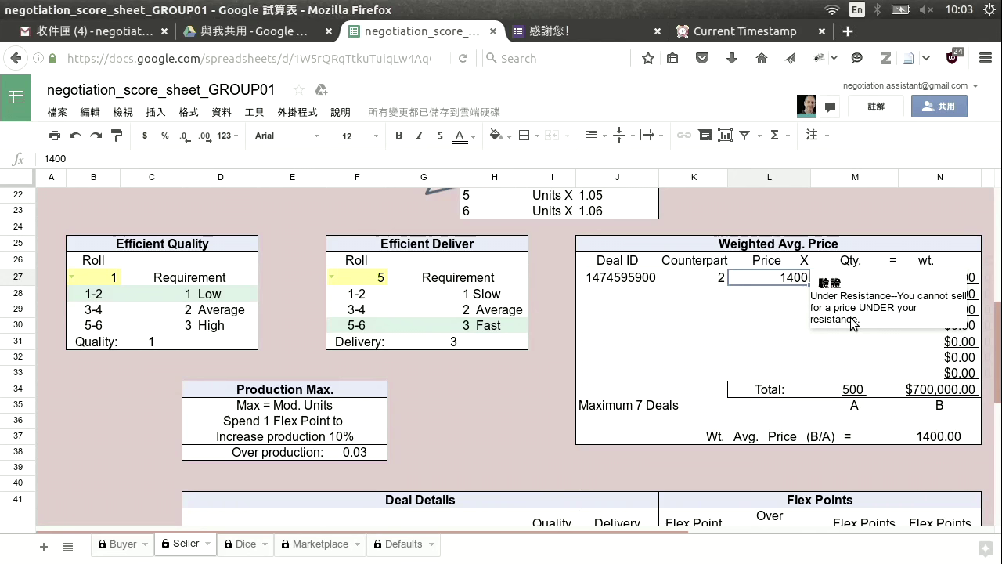
{"action": "left_click", "coordinate": [762, 293]}
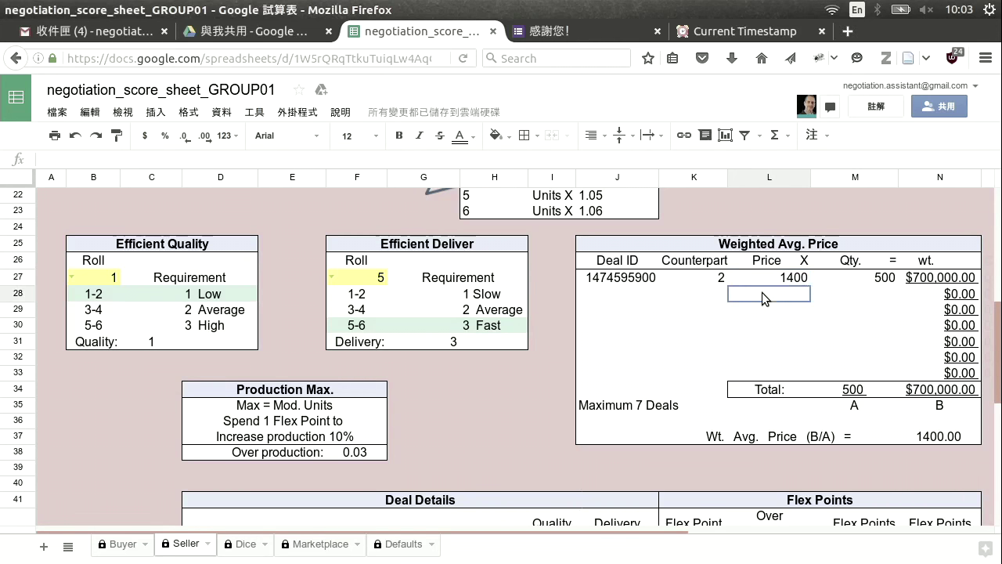
{"action": "left_click", "coordinate": [777, 279]}
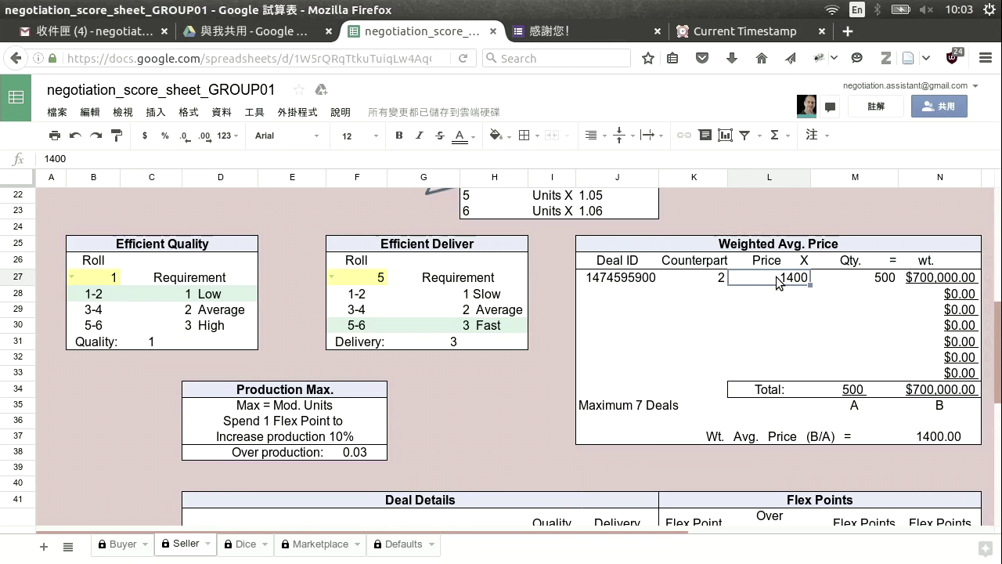
{"action": "left_click", "coordinate": [836, 283]}
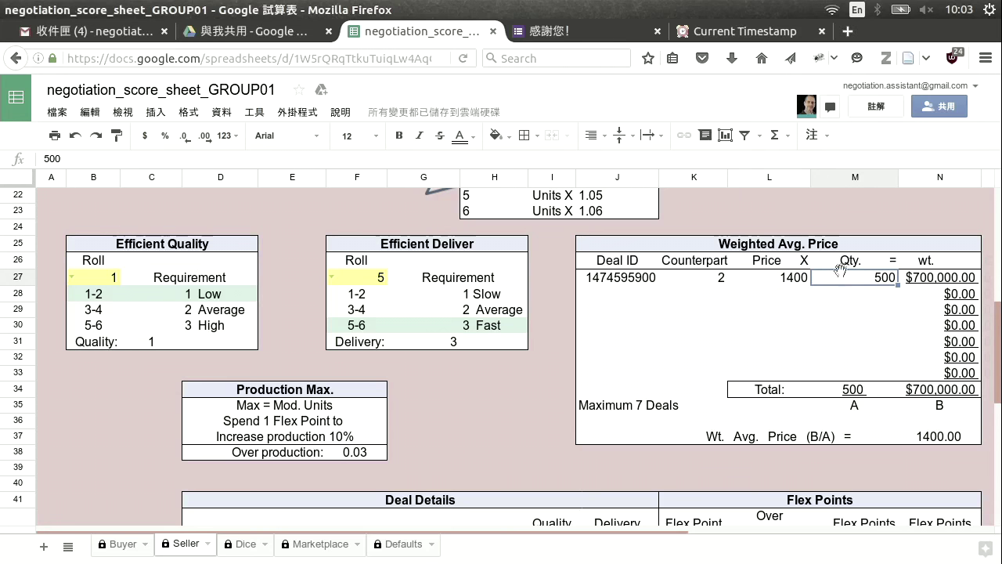
{"action": "left_click", "coordinate": [929, 283]}
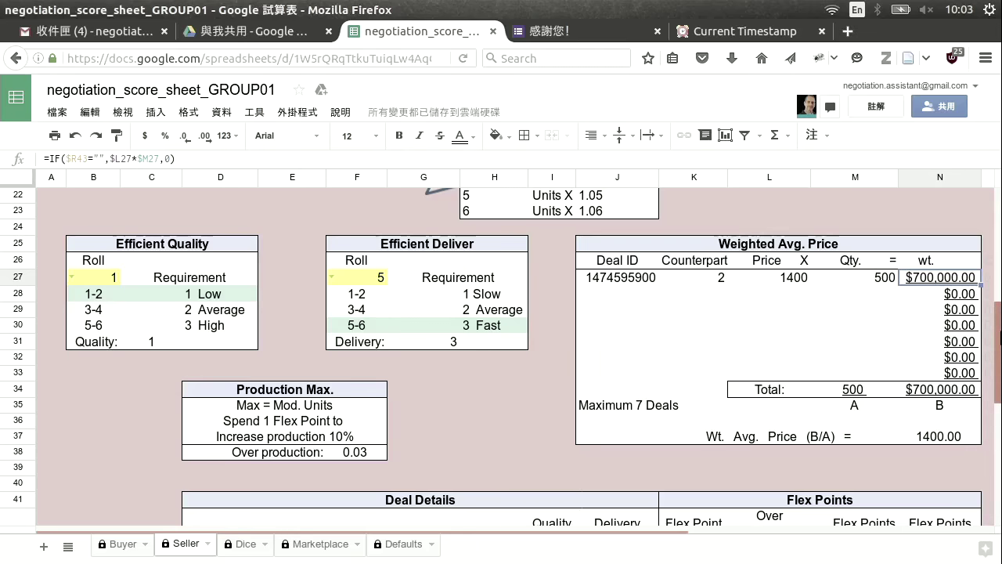
Examine the Deal Details row's ID, counterpart, quality, delivery and units, and compare the quality with the Efficient Quality table.
{"action": "left_click_drag", "start_coordinate": [1001, 337], "coordinate": [1000, 432]}
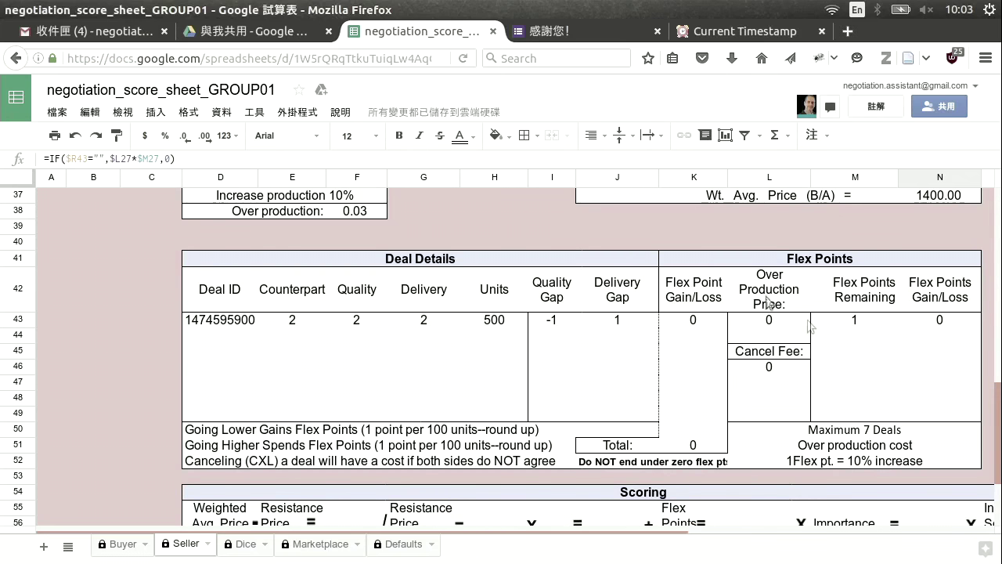
{"action": "left_click", "coordinate": [215, 321]}
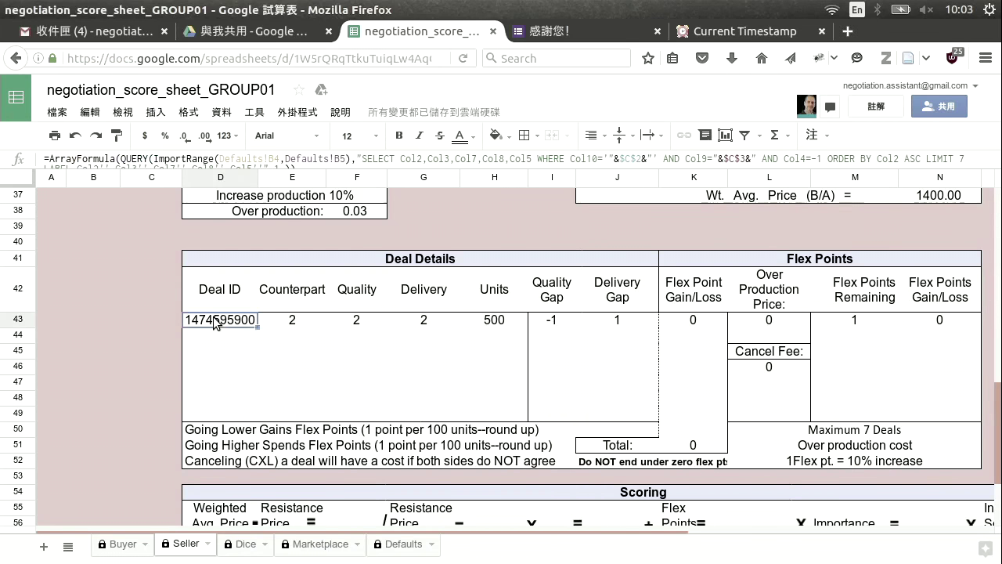
{"action": "left_click", "coordinate": [293, 323]}
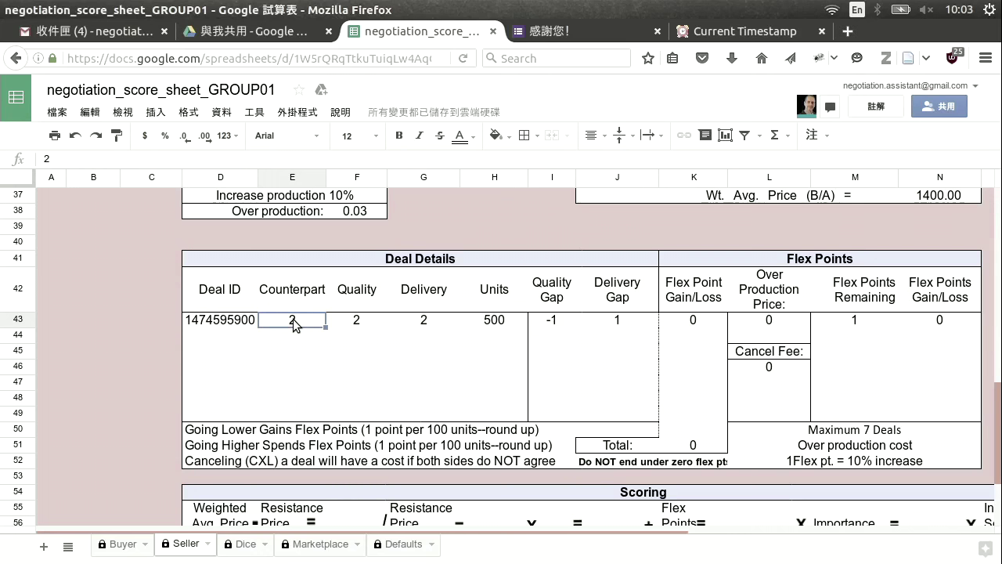
{"action": "left_click", "coordinate": [356, 322]}
{"action": "left_click", "coordinate": [420, 325]}
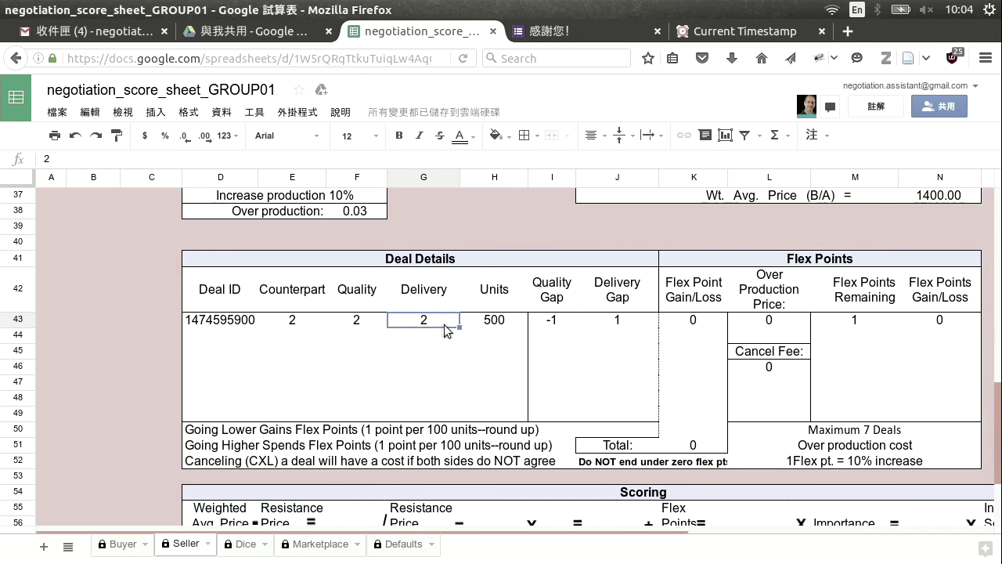
{"action": "left_click", "coordinate": [495, 328]}
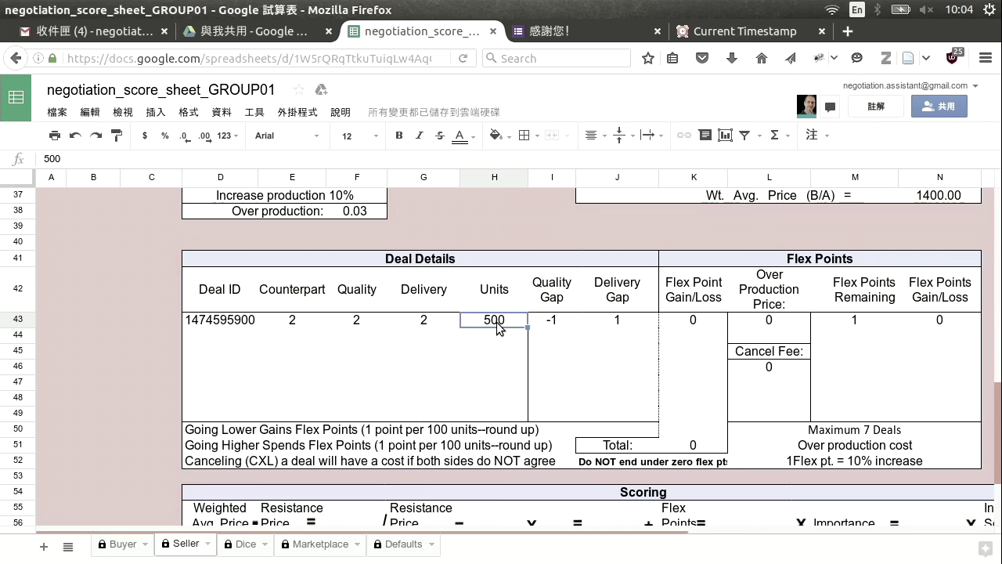
{"action": "left_click", "coordinate": [359, 324]}
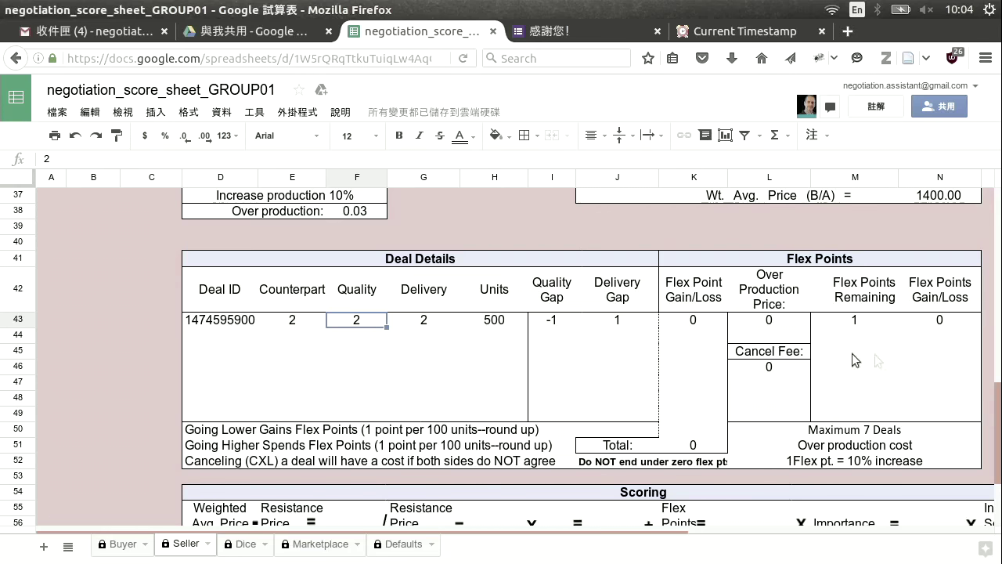
{"action": "scroll", "coordinate": [999, 407], "scroll_direction": "up", "scroll_amount": 5}
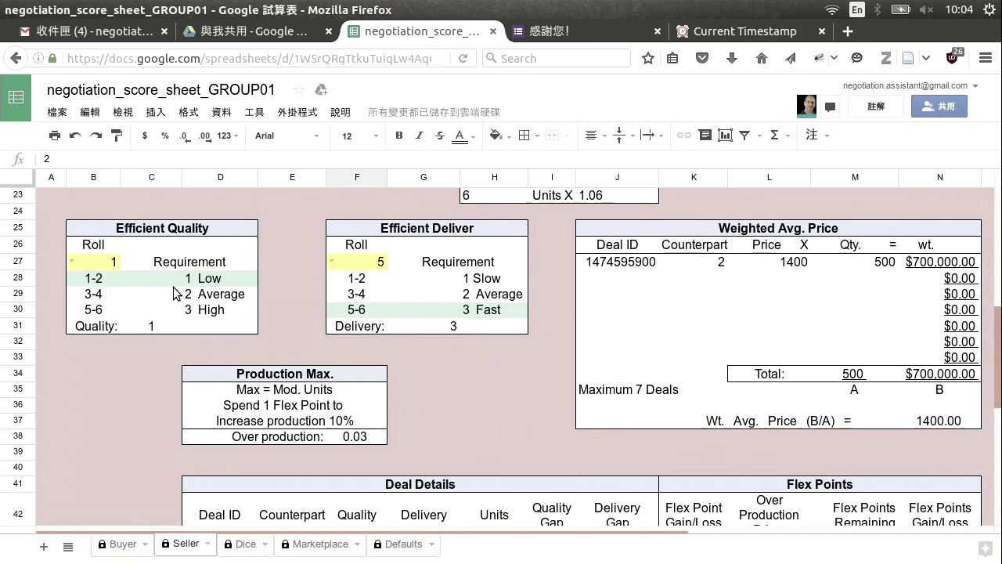
Check the Average level in the Efficient Quality table against the deal's Quality Gap formula in Deal Details.
{"action": "left_click", "coordinate": [232, 296]}
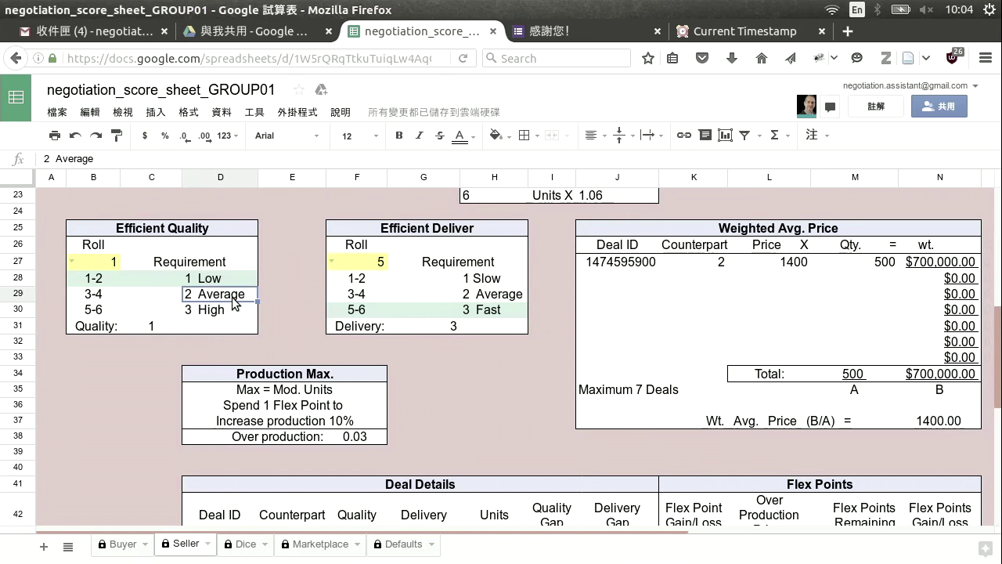
{"action": "left_click_drag", "start_coordinate": [1000, 356], "coordinate": [1000, 432]}
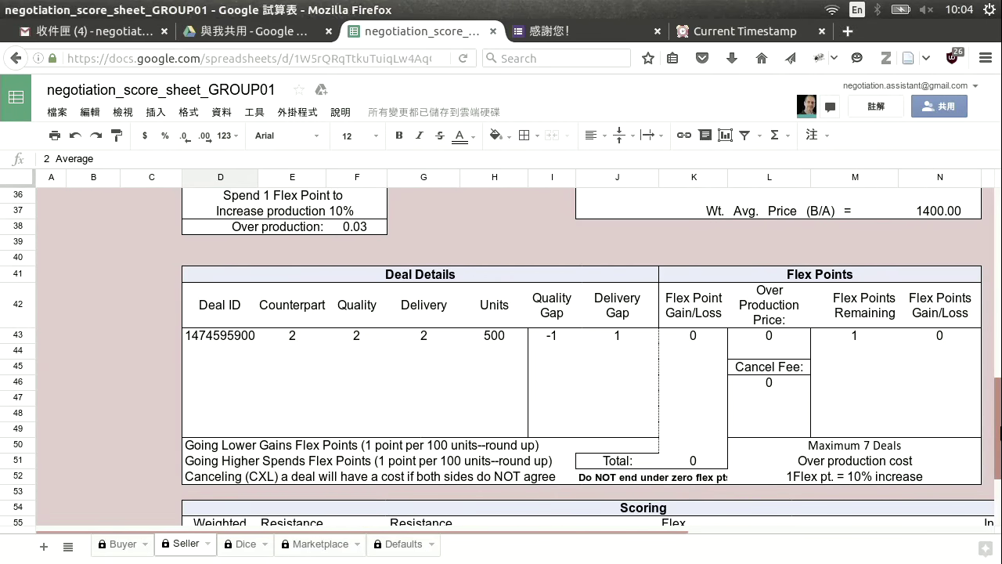
{"action": "left_click", "coordinate": [558, 350]}
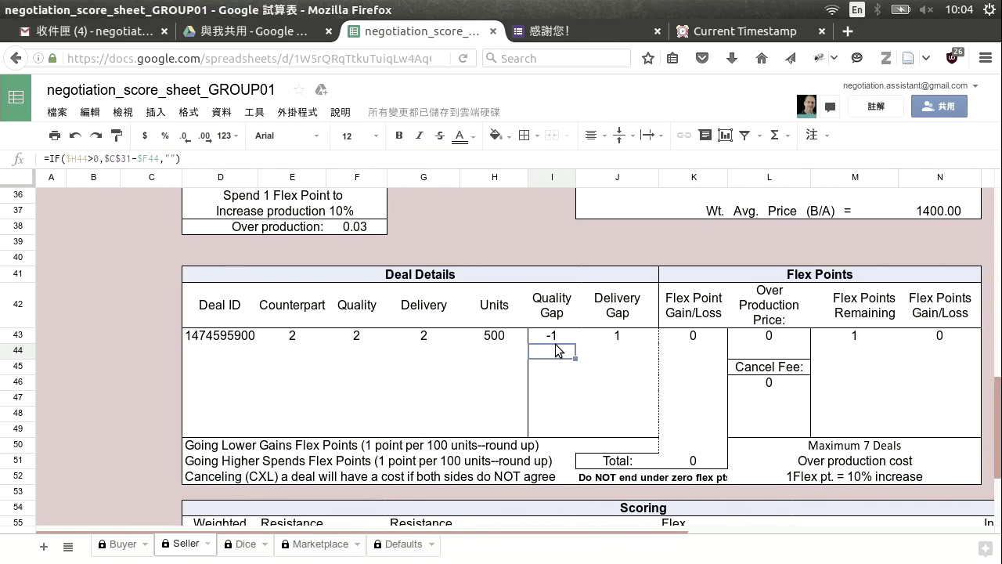
{"action": "left_click", "coordinate": [554, 337]}
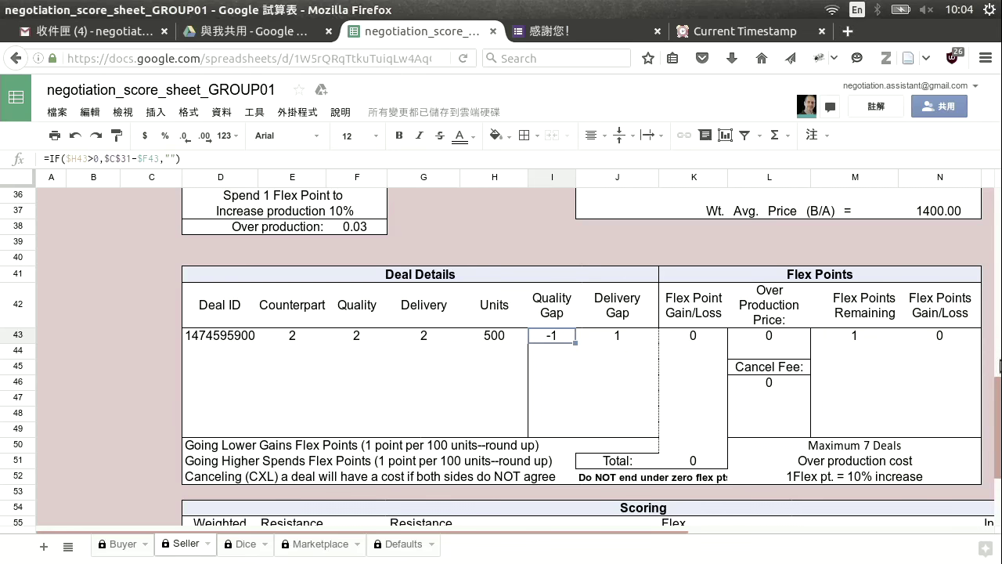
Inspect the starting flex points and their formula in the Seller sheet's Product/Service table.
{"action": "scroll", "coordinate": [998, 390], "scroll_direction": "up", "scroll_amount": 1}
{"action": "left_click_drag", "start_coordinate": [998, 390], "coordinate": [999, 196]}
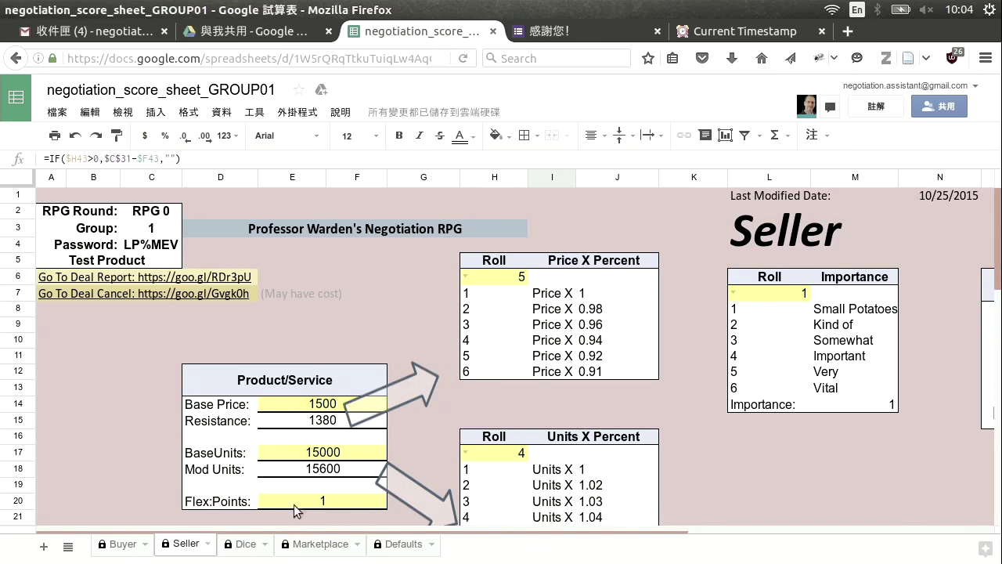
{"action": "left_click", "coordinate": [310, 487]}
{"action": "left_click", "coordinate": [327, 505]}
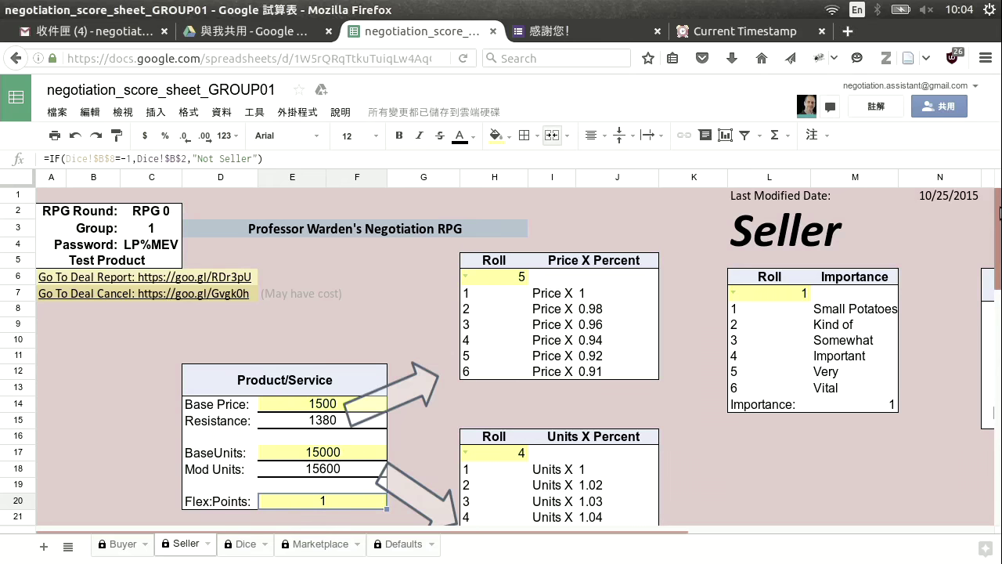
Compare the deal's Quality Gap and Delivery Gap formulas in Deal Details, including the agreed delivery level.
{"action": "left_click_drag", "start_coordinate": [1000, 213], "coordinate": [999, 413]}
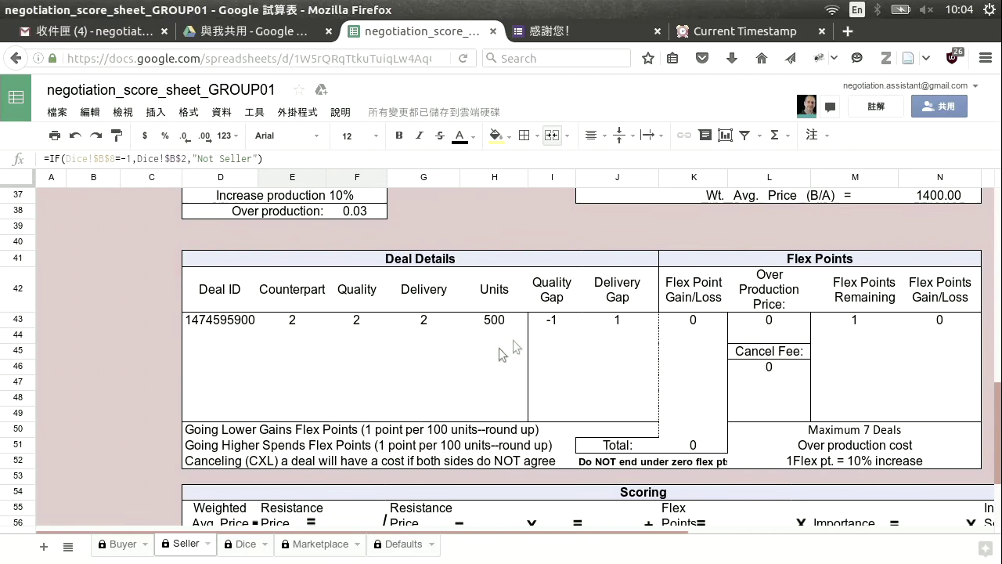
{"action": "left_click", "coordinate": [559, 321]}
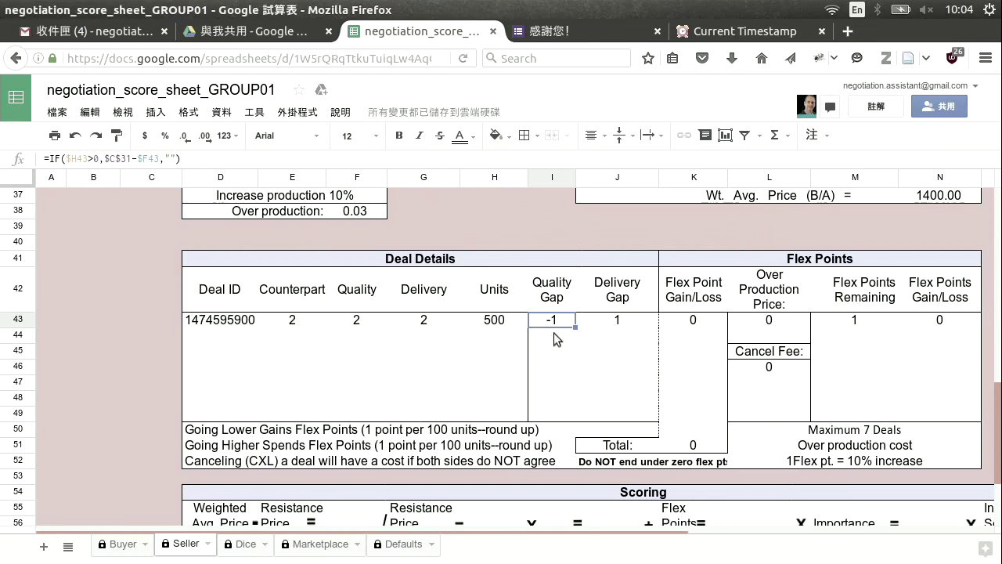
{"action": "left_click", "coordinate": [436, 322]}
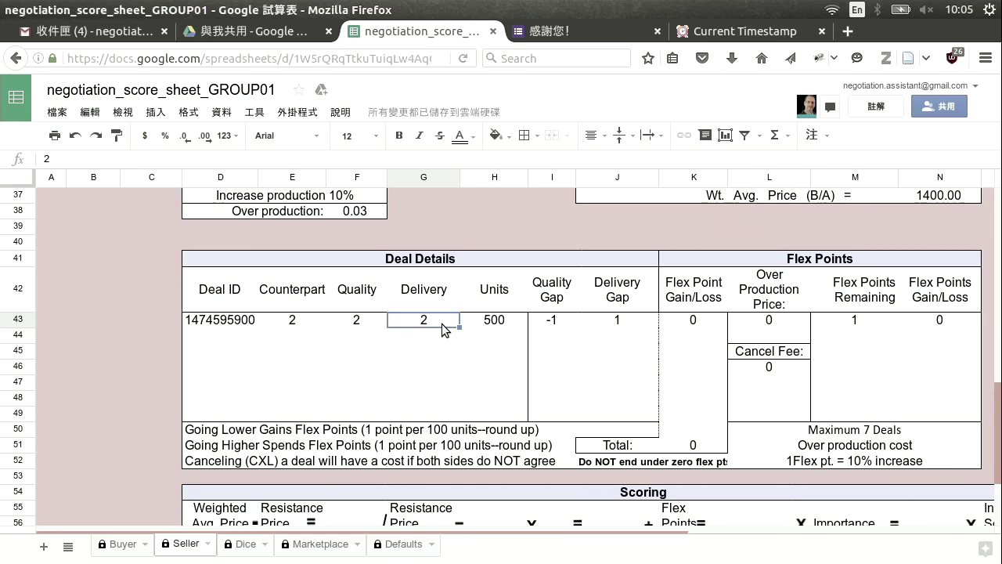
{"action": "left_click", "coordinate": [622, 330]}
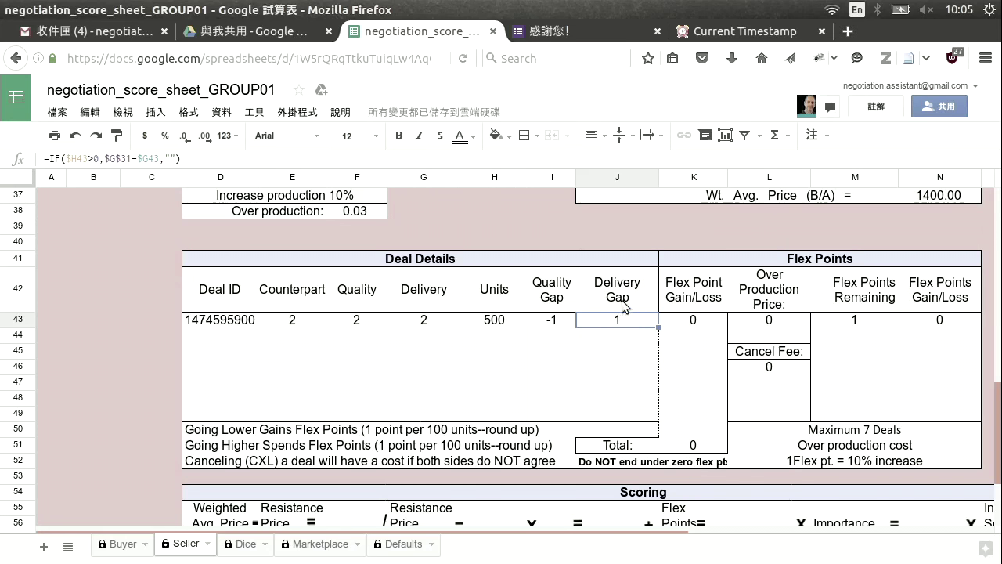
{"action": "left_click", "coordinate": [554, 331]}
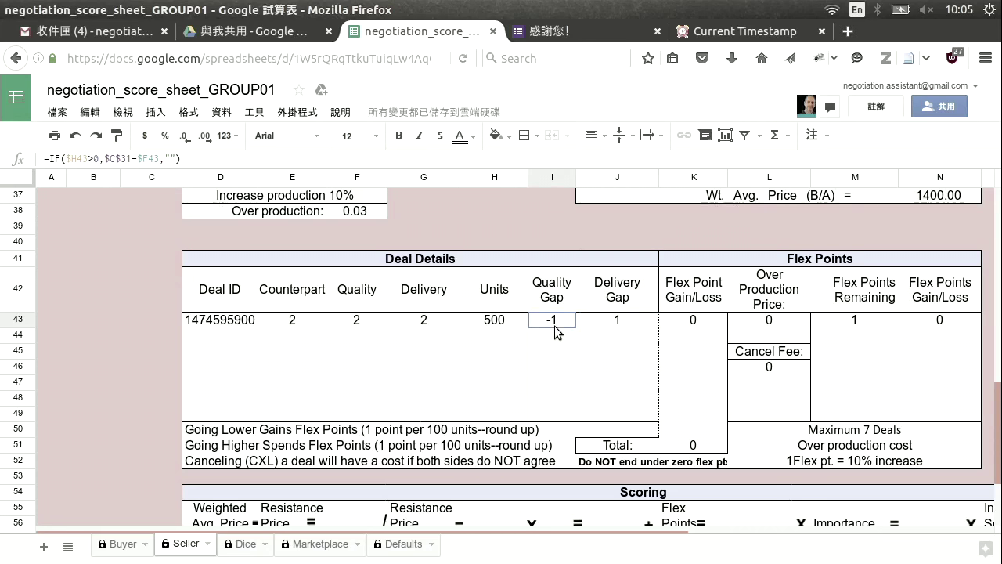
{"action": "left_click", "coordinate": [617, 327]}
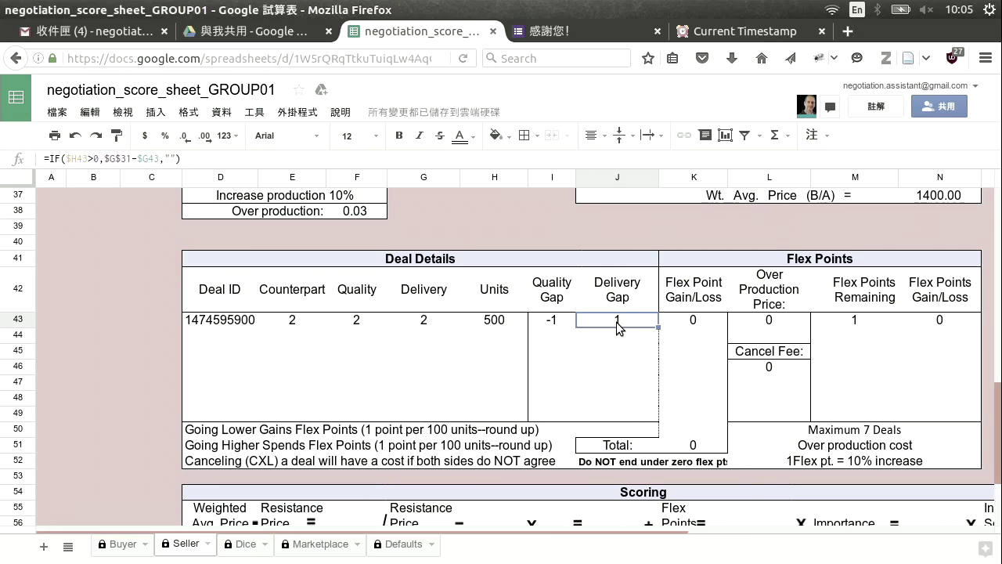
{"action": "left_click", "coordinate": [556, 325]}
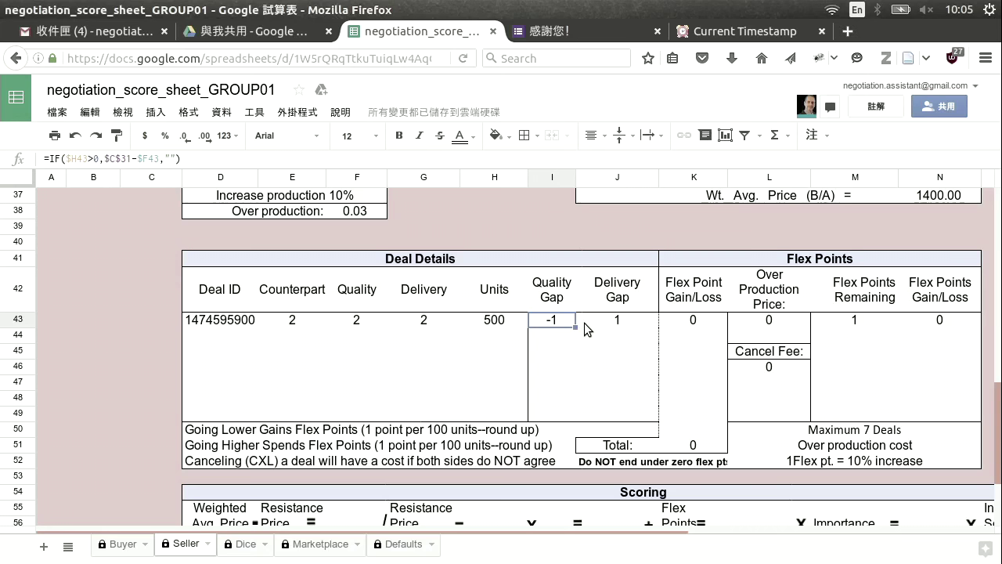
Examine the deal's Flex Point Gain/Loss, Flex Points Remaining and total gain/loss formulas.
{"action": "left_click", "coordinate": [696, 326]}
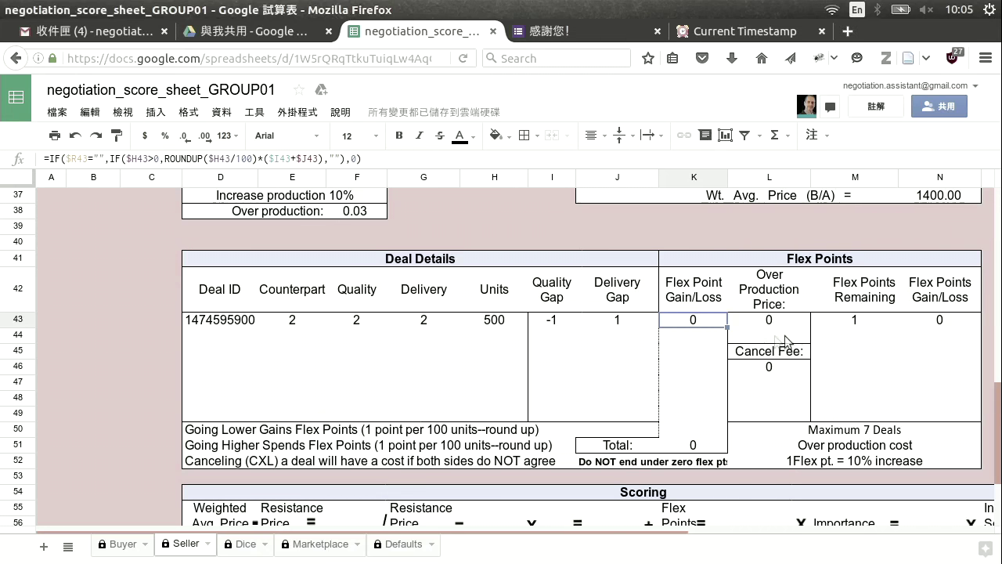
{"action": "left_click", "coordinate": [858, 320]}
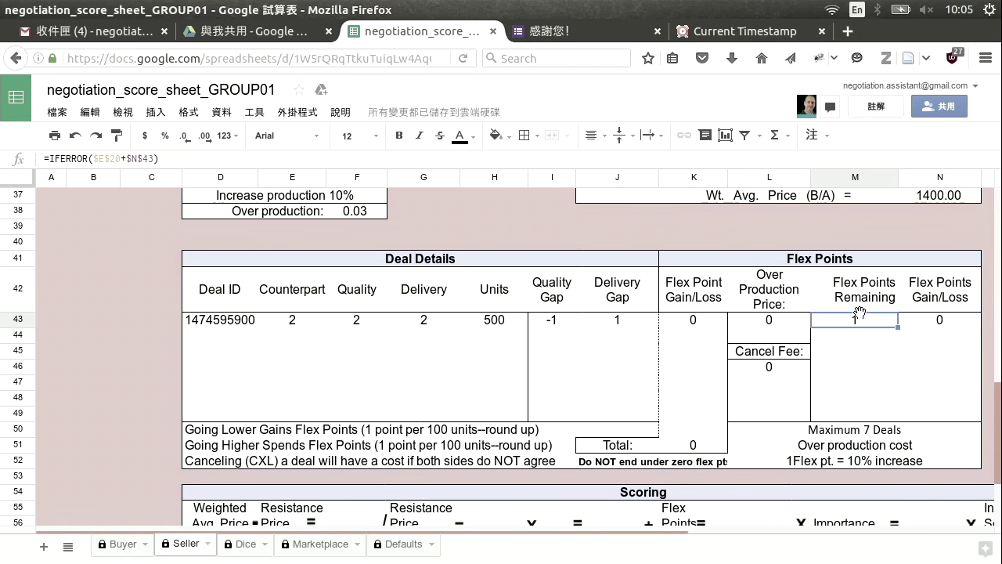
{"action": "left_click", "coordinate": [709, 452]}
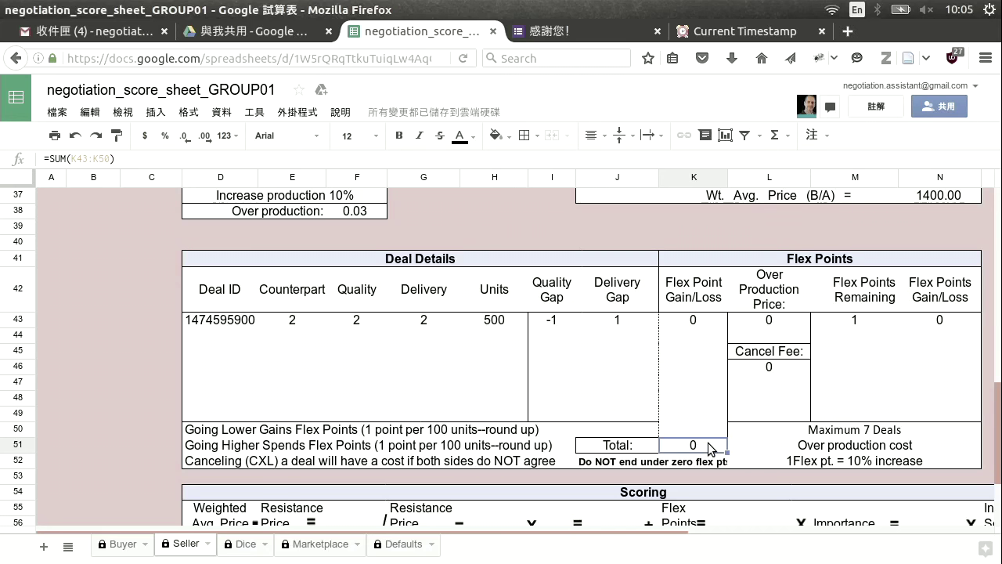
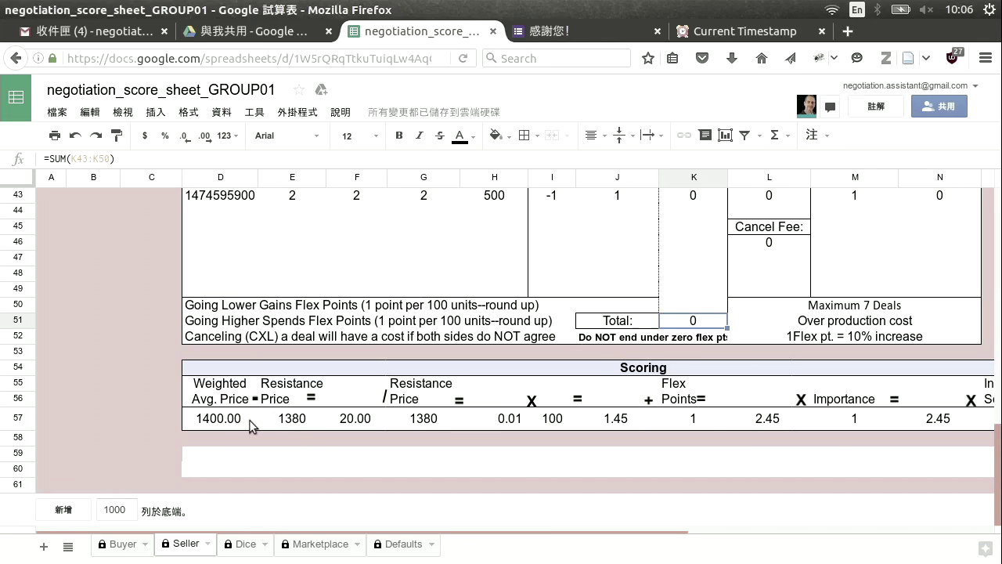
Trace the Scoring row from the weighted average and resistance prices through the division and the multiplication by 100.
{"action": "left_click", "coordinate": [226, 418]}
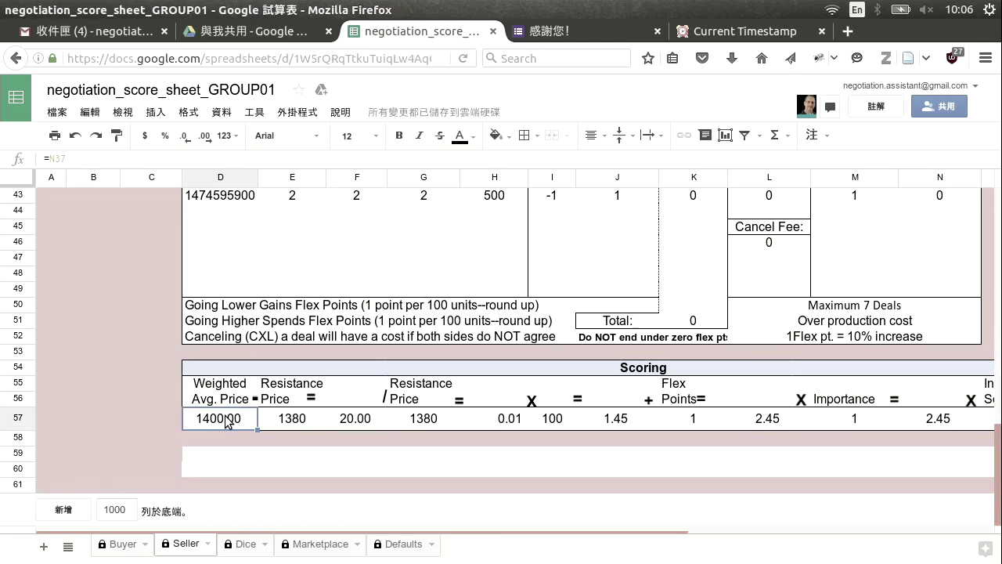
{"action": "left_click", "coordinate": [301, 422]}
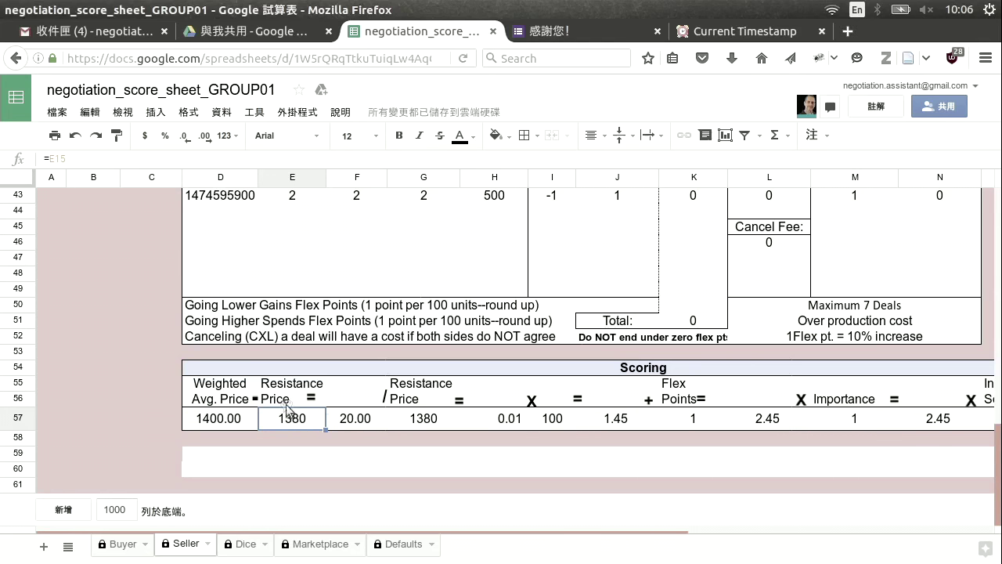
{"action": "left_click", "coordinate": [349, 424]}
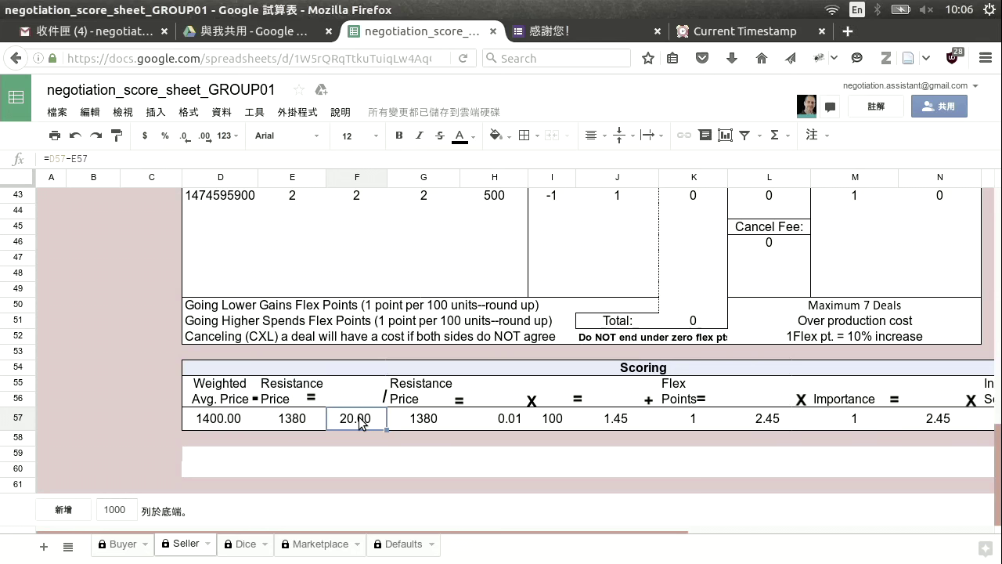
{"action": "left_click", "coordinate": [422, 421]}
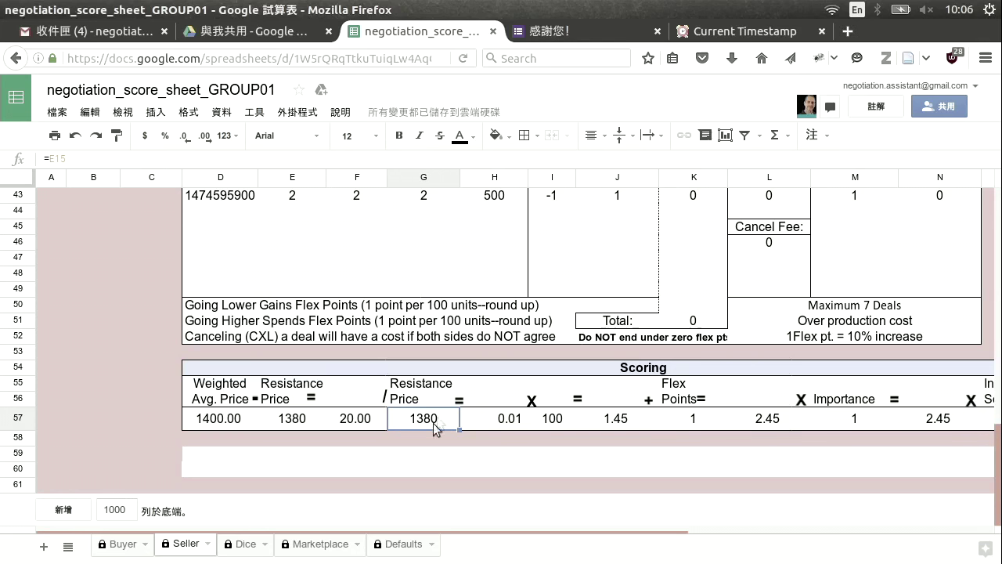
{"action": "left_click", "coordinate": [509, 425]}
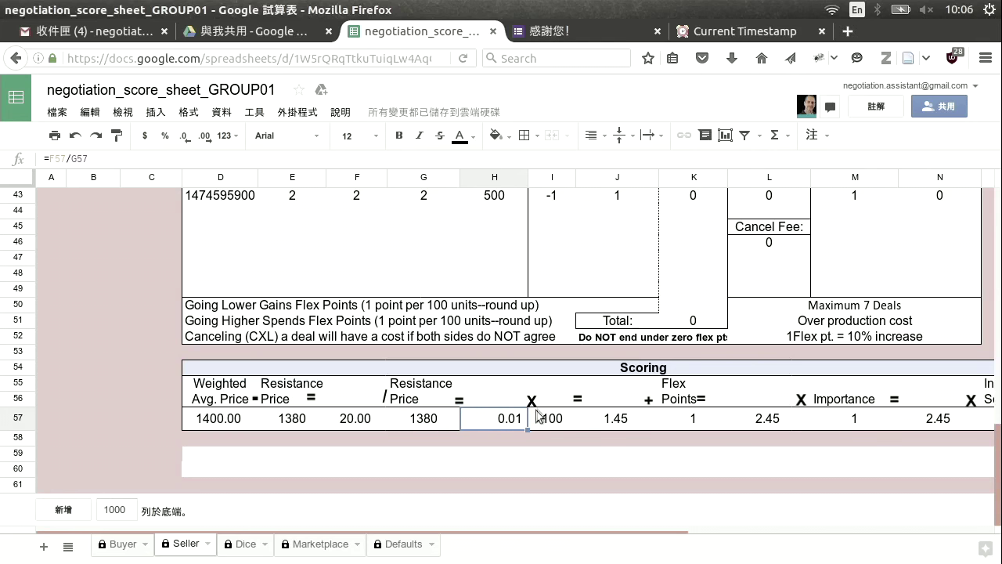
{"action": "left_click", "coordinate": [569, 419]}
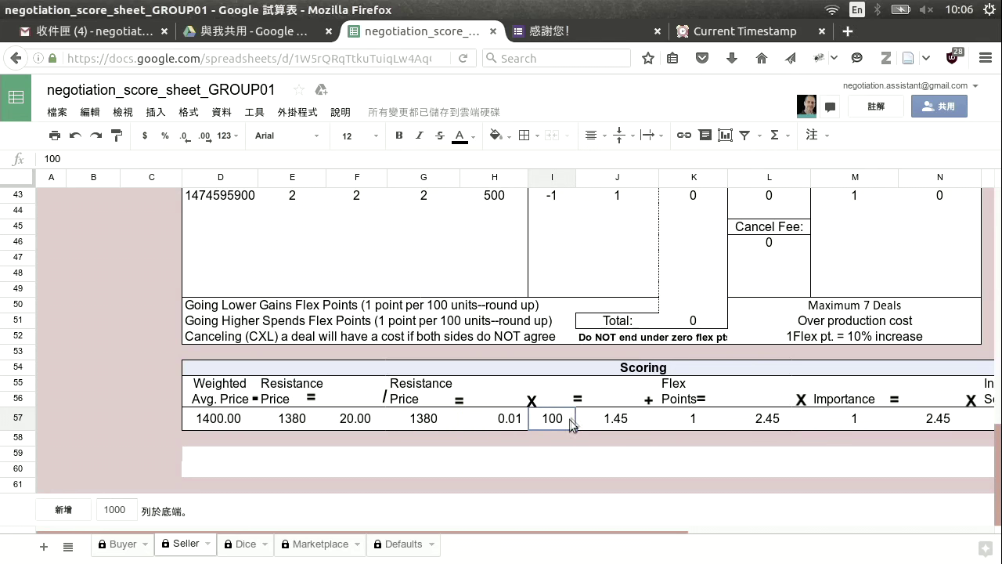
{"action": "left_click", "coordinate": [613, 420]}
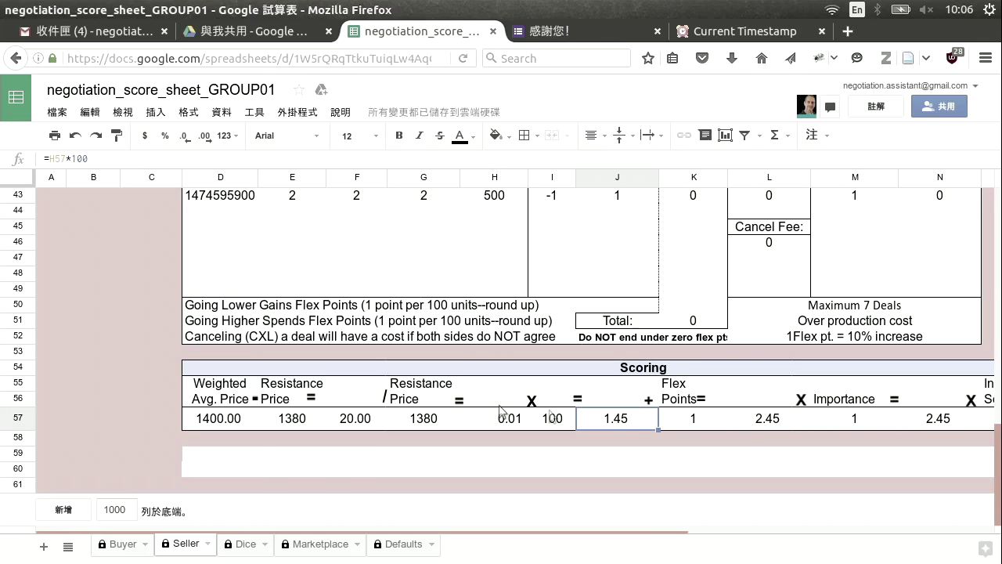
Recheck the Scoring row's resistance and weighted average prices, and examine how flex points are added to the price result.
{"action": "left_click", "coordinate": [302, 424]}
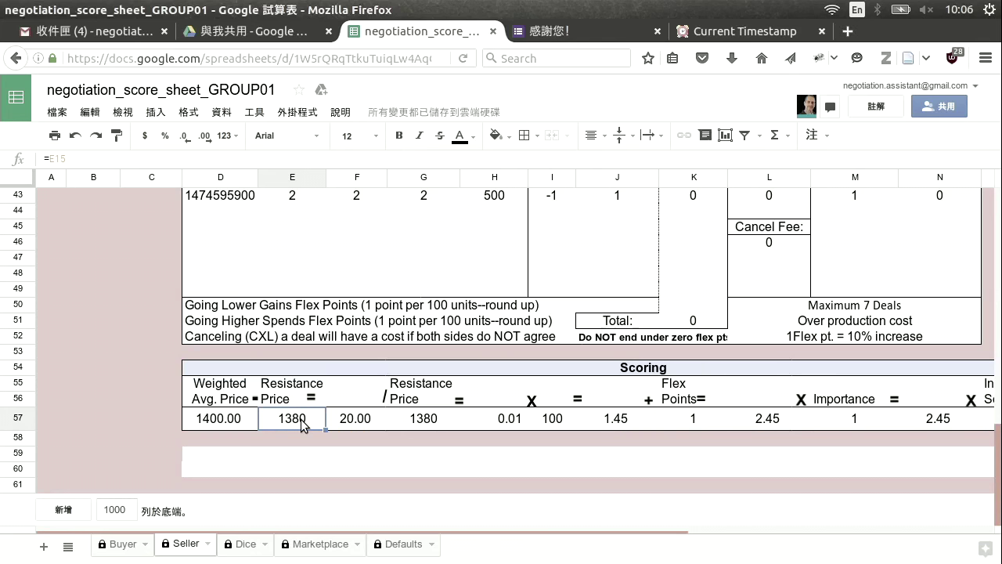
{"action": "left_click", "coordinate": [238, 421]}
{"action": "left_click", "coordinate": [291, 420]}
{"action": "left_click", "coordinate": [680, 421]}
{"action": "left_click", "coordinate": [628, 418]}
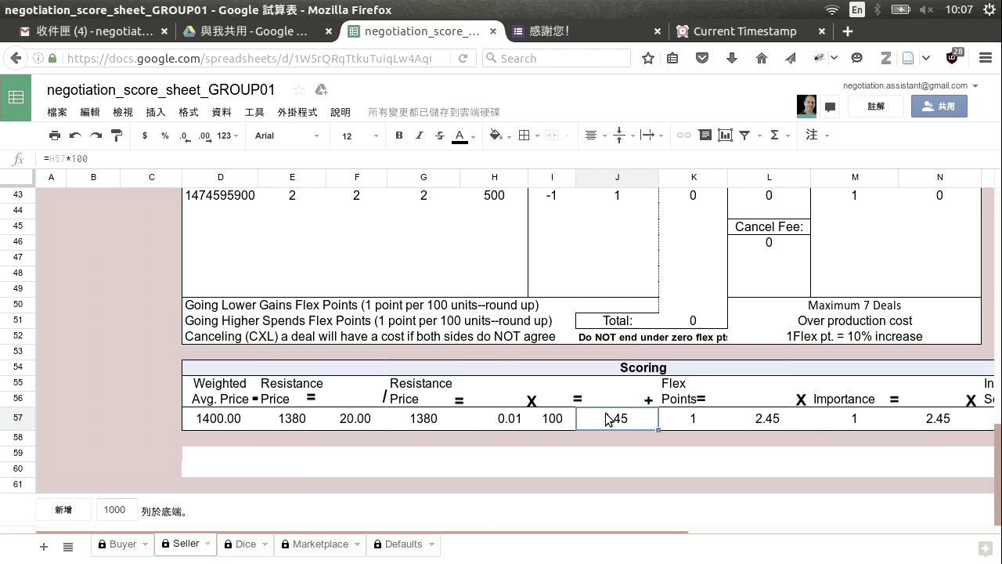
{"action": "left_click", "coordinate": [693, 419]}
{"action": "left_click", "coordinate": [767, 421]}
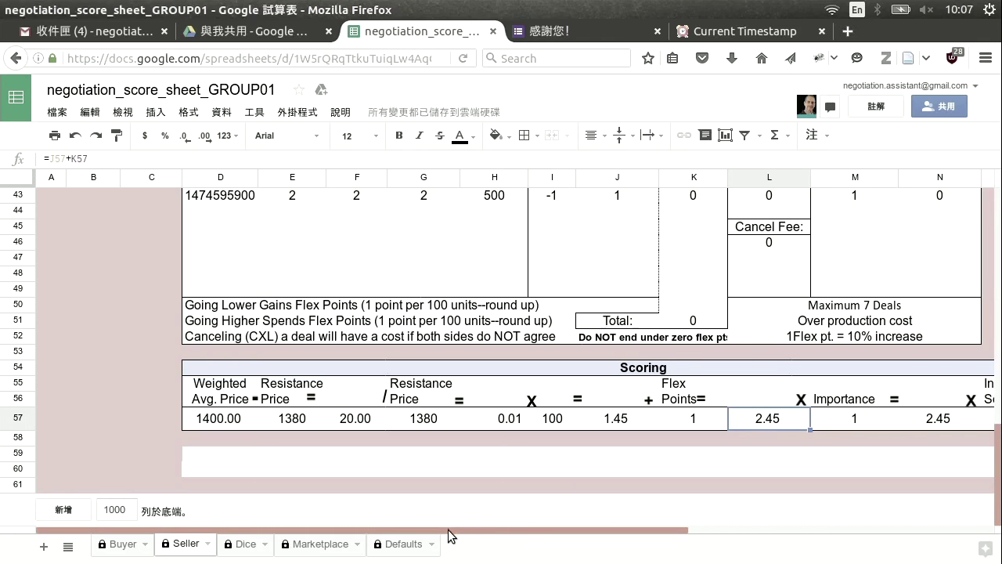
Review the importance multiplier, inventory sold and final Score formulas at the end of the Scoring row.
{"action": "left_click_drag", "start_coordinate": [475, 528], "coordinate": [608, 531]}
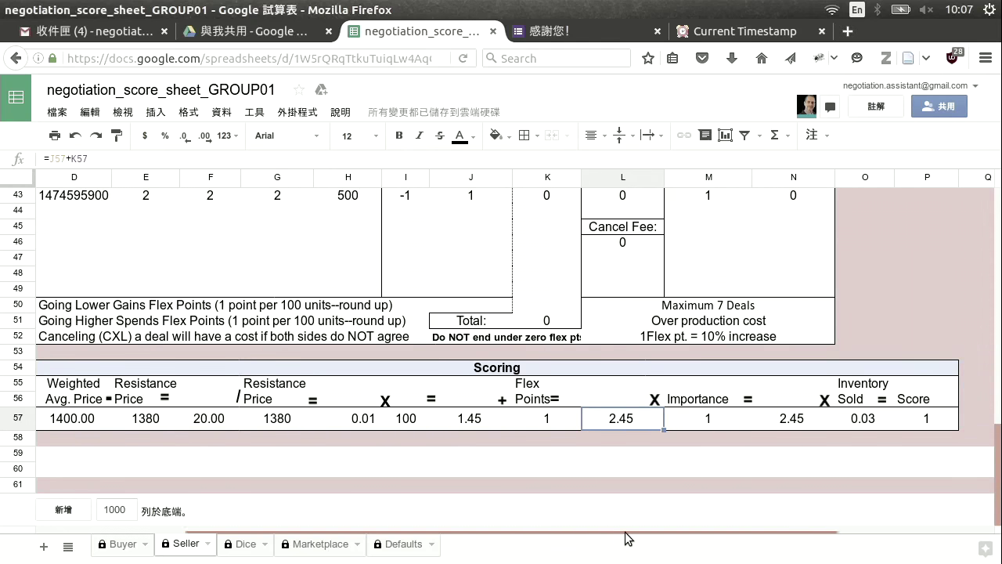
{"action": "left_click", "coordinate": [704, 423]}
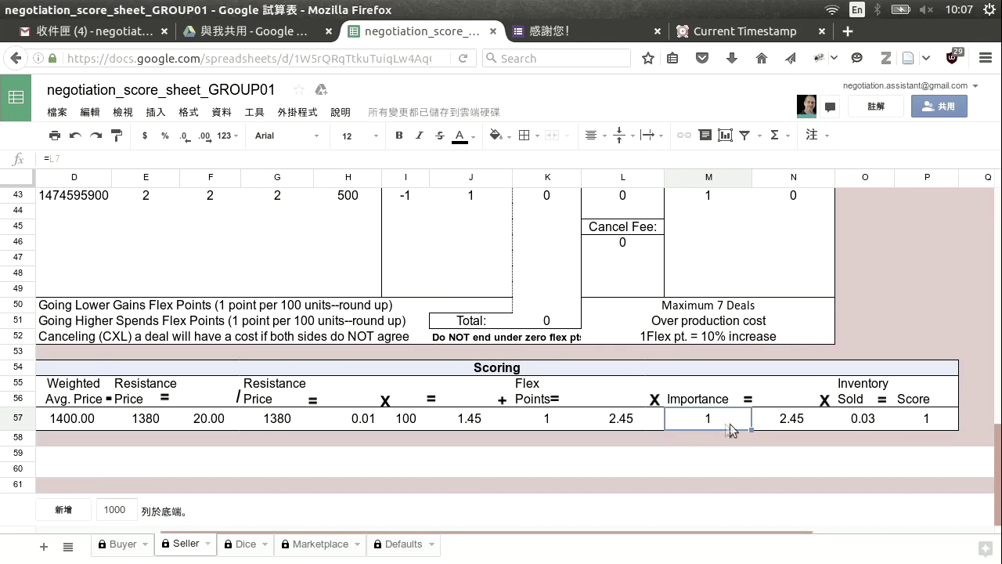
{"action": "left_click", "coordinate": [796, 423]}
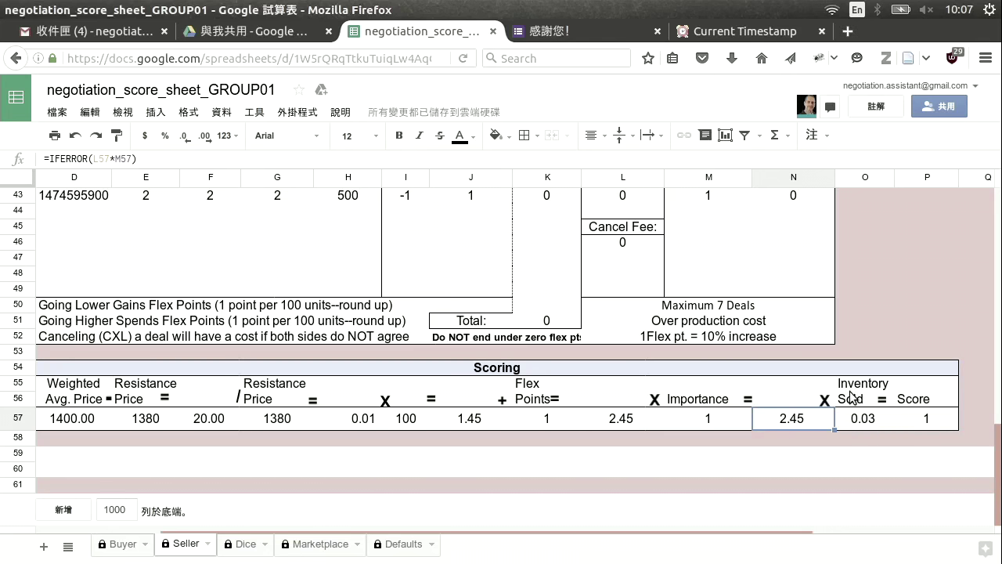
{"action": "left_click", "coordinate": [872, 422]}
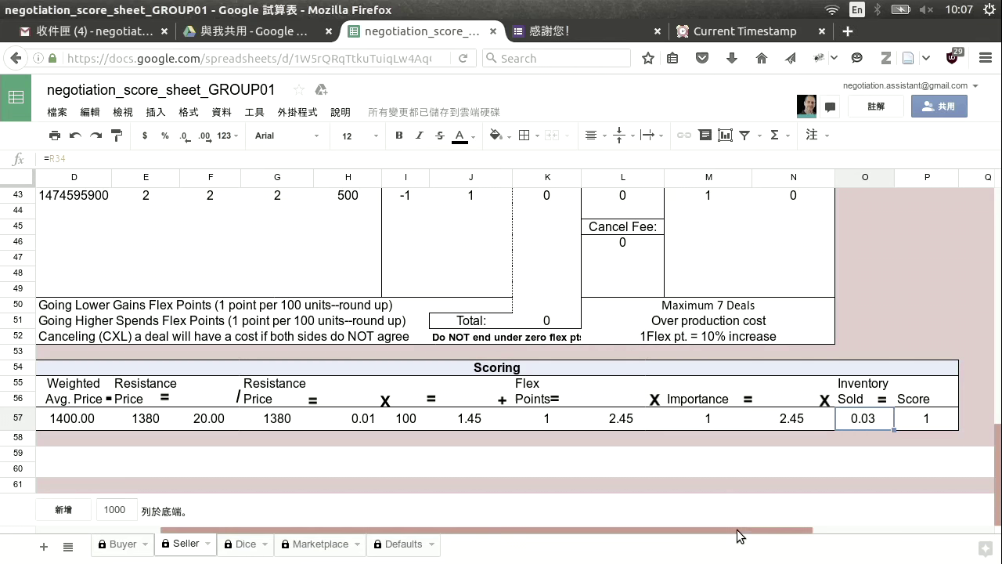
{"action": "left_click_drag", "start_coordinate": [736, 540], "coordinate": [749, 540]}
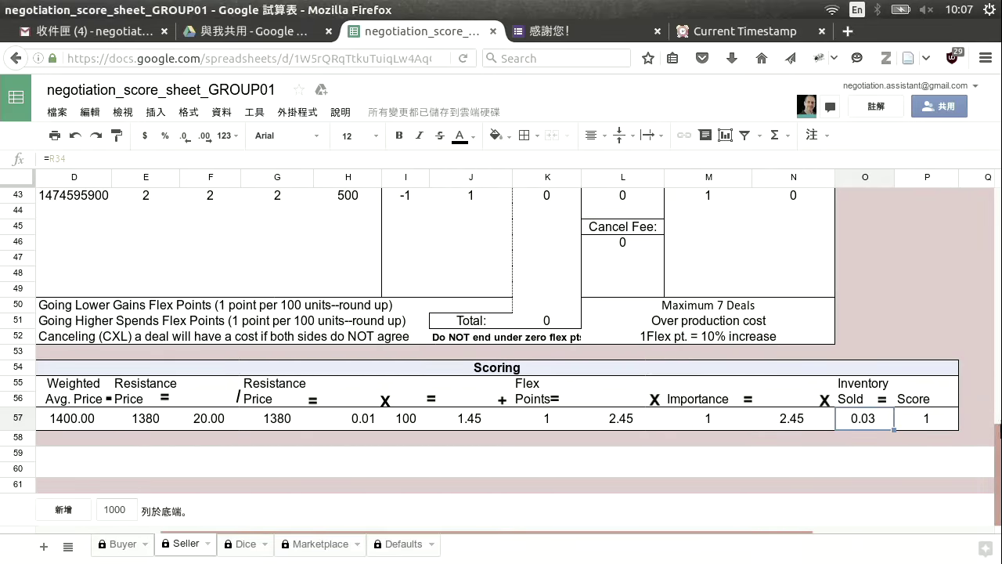
{"action": "mouse_move", "coordinate": [999, 454]}
{"action": "left_mouse_down"}
{"action": "mouse_move", "coordinate": [1000, 354]}
{"action": "mouse_move", "coordinate": [1000, 457]}
{"action": "left_mouse_up"}
{"action": "left_click", "coordinate": [935, 421]}
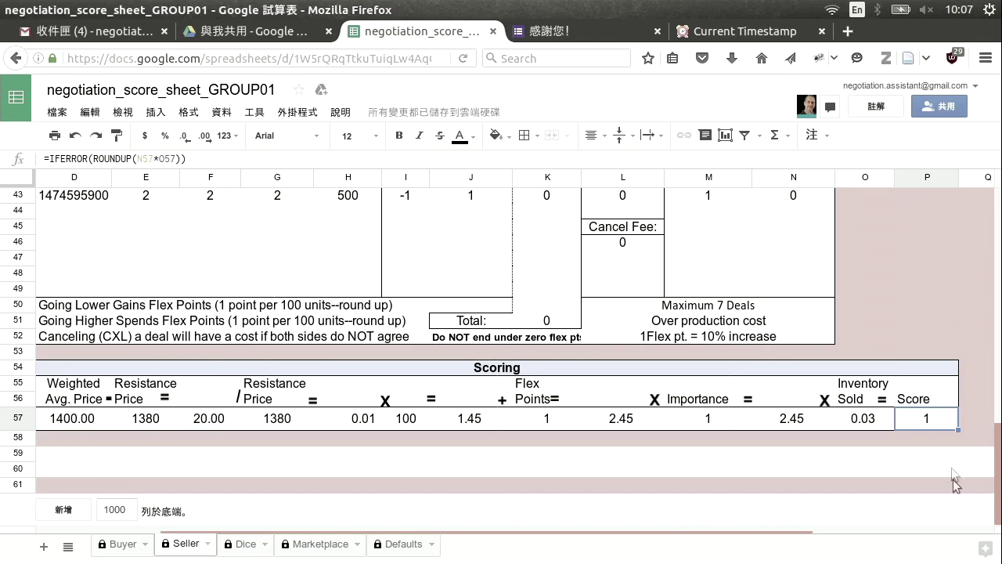
{"action": "left_click_drag", "start_coordinate": [998, 465], "coordinate": [1000, 434]}
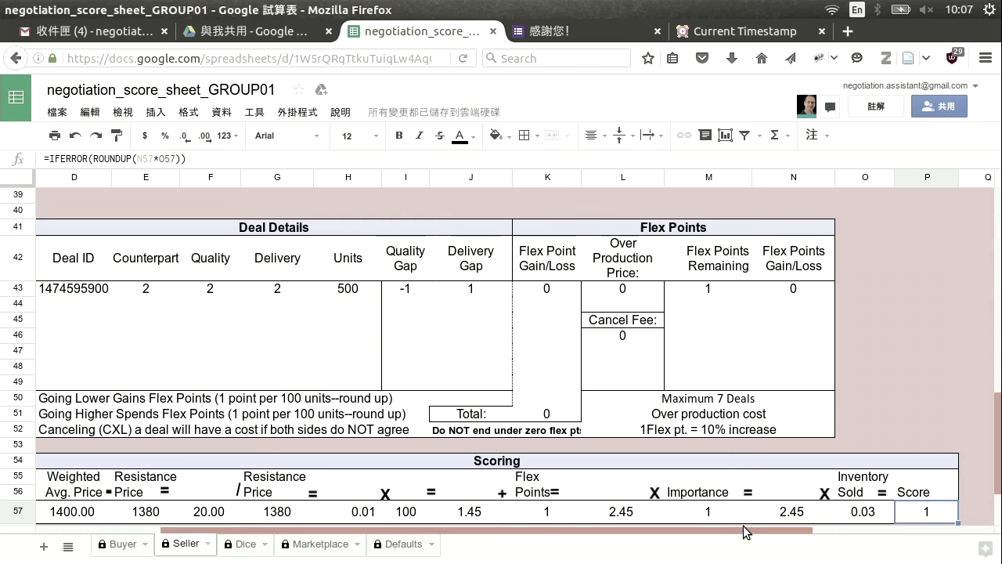
{"action": "left_click_drag", "start_coordinate": [743, 526], "coordinate": [645, 526]}
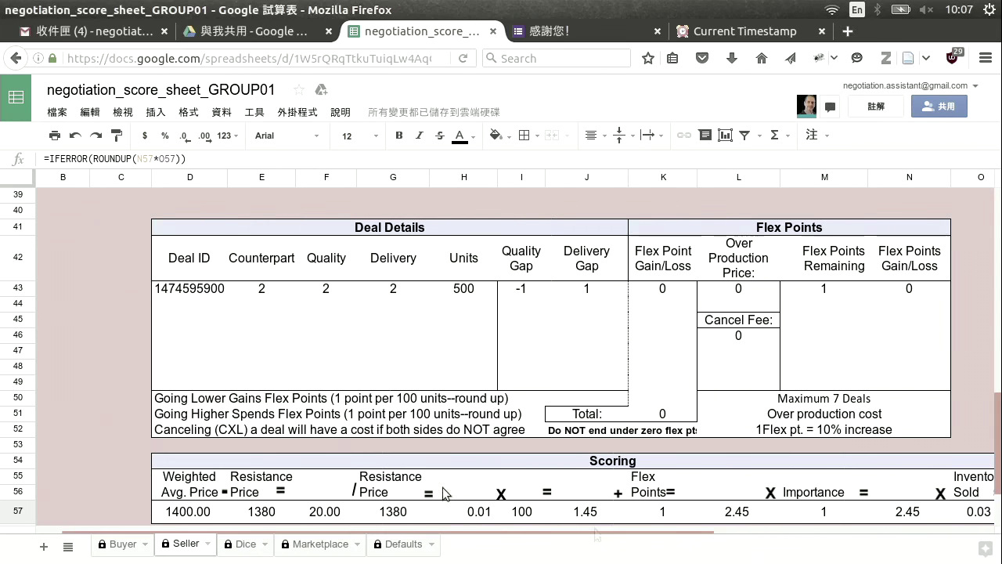
Examine the Deal ID query formula in Deal Details and step through the empty deal rows below it to row 49.
{"action": "left_click", "coordinate": [213, 303]}
{"action": "left_click", "coordinate": [209, 319]}
{"action": "left_click", "coordinate": [208, 335]}
{"action": "left_click", "coordinate": [205, 366]}
{"action": "left_click", "coordinate": [221, 289]}
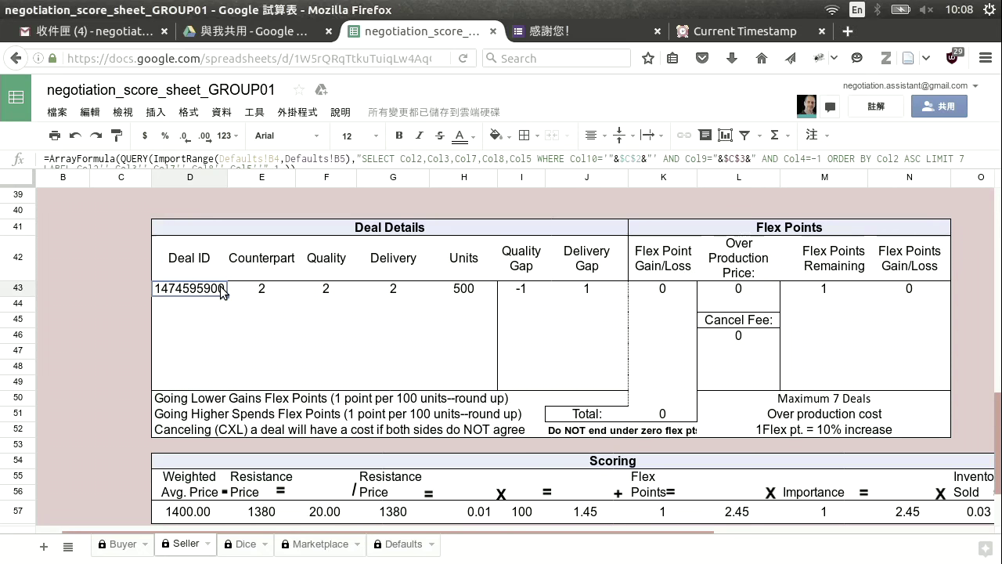
{"action": "key", "text": "Down"}
{"action": "key", "text": "Down"}
{"action": "key", "text": "Down"}
{"action": "key", "text": "Down"}
{"action": "key", "text": "Down"}
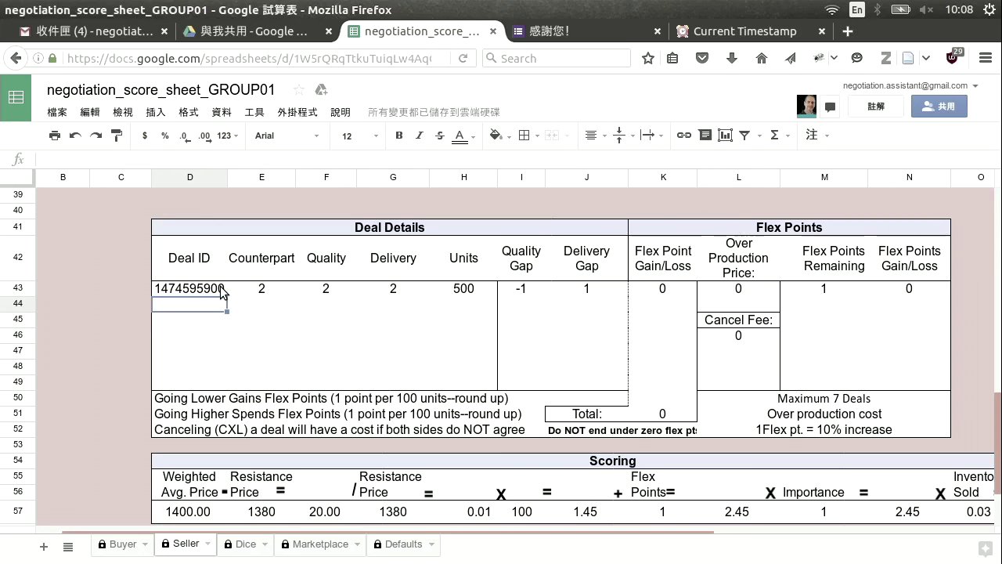
{"action": "key", "text": "Down"}
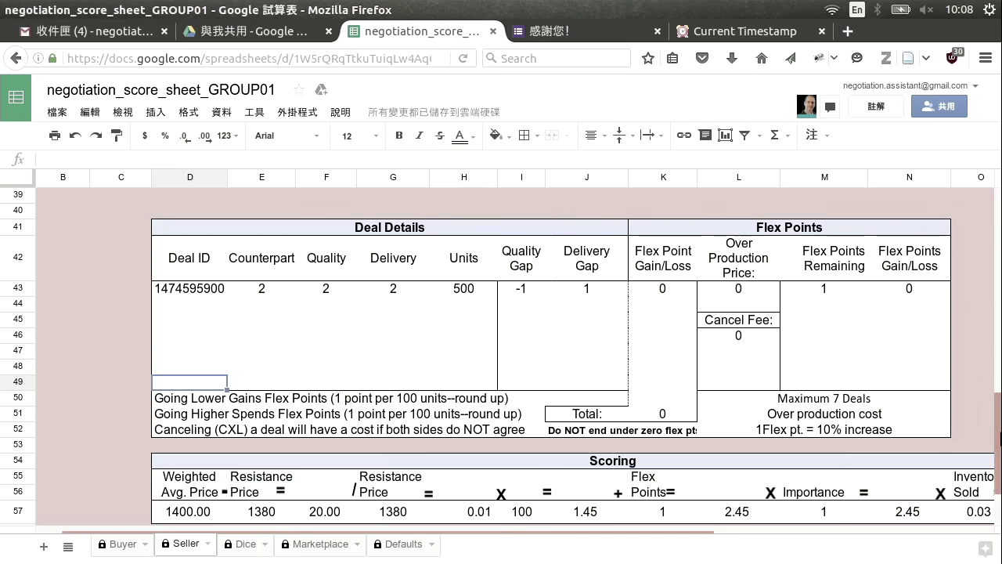
Check the Production Max. box against the BaseUnits and Mod Units values, then enlarge the page zoom by two levels.
{"action": "scroll", "coordinate": [994, 439], "scroll_direction": "up", "scroll_amount": 1}
{"action": "left_click_drag", "start_coordinate": [1000, 434], "coordinate": [1000, 386]}
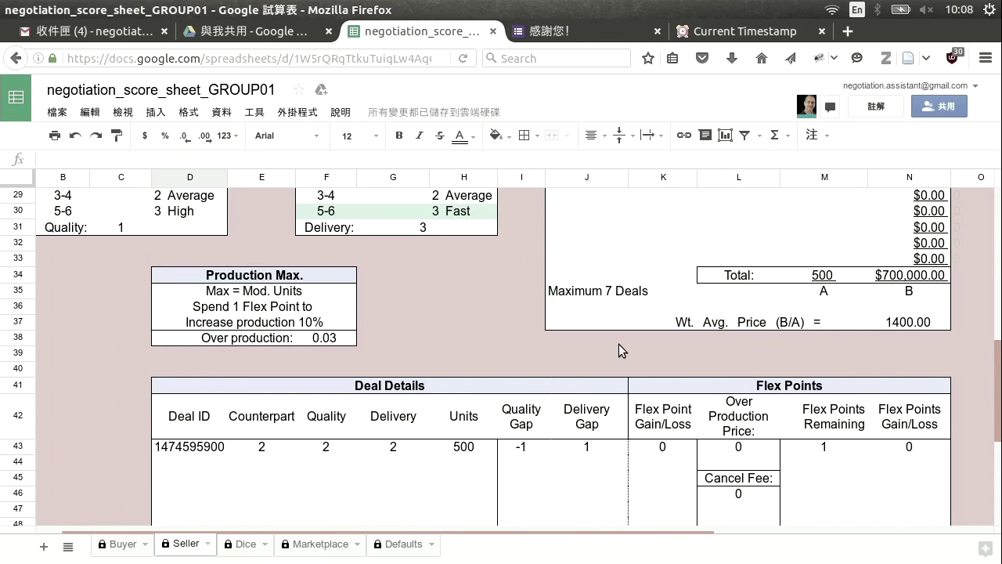
{"action": "left_click", "coordinate": [283, 280]}
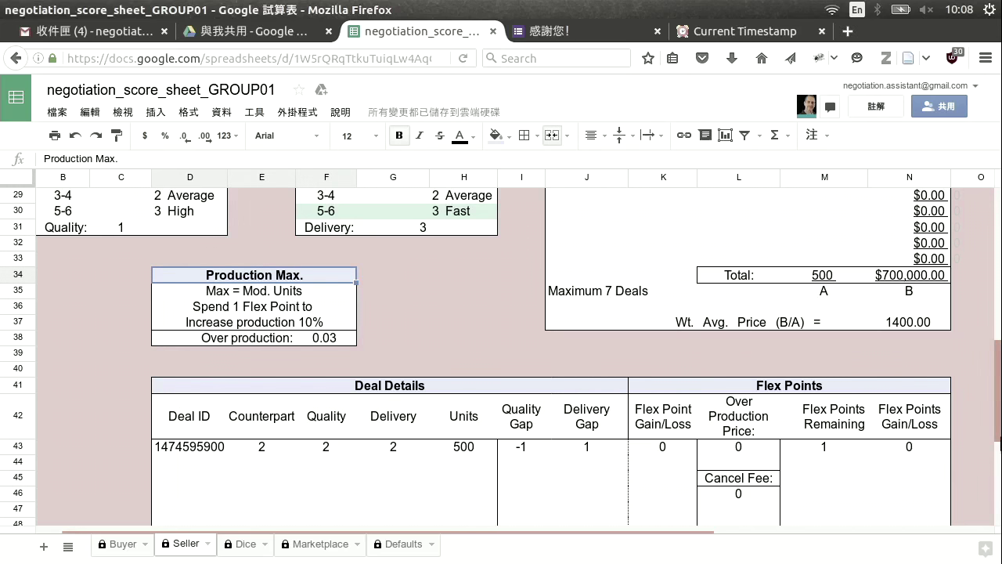
{"action": "left_click_drag", "start_coordinate": [1000, 414], "coordinate": [1000, 389]}
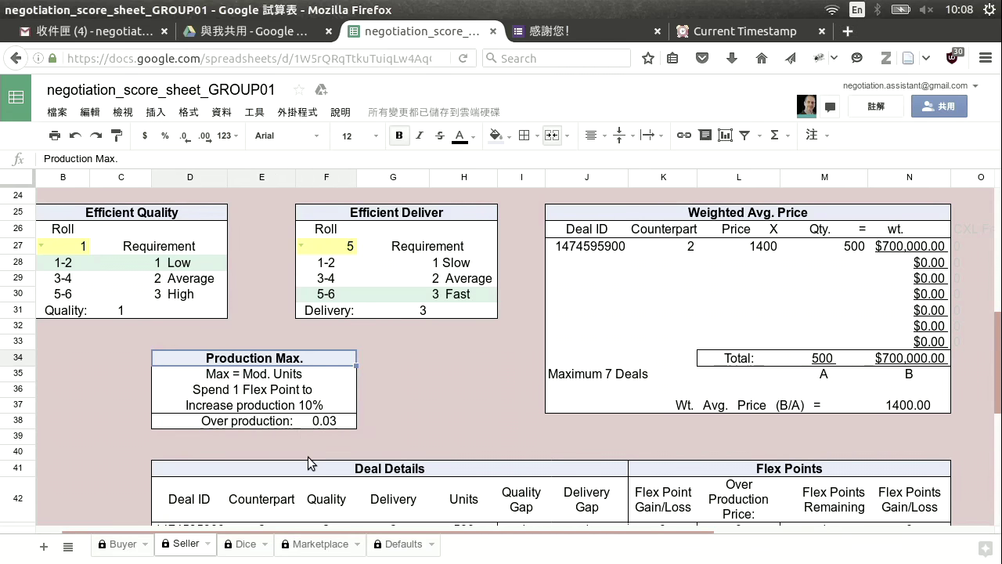
{"action": "left_click_drag", "start_coordinate": [999, 395], "coordinate": [1000, 344]}
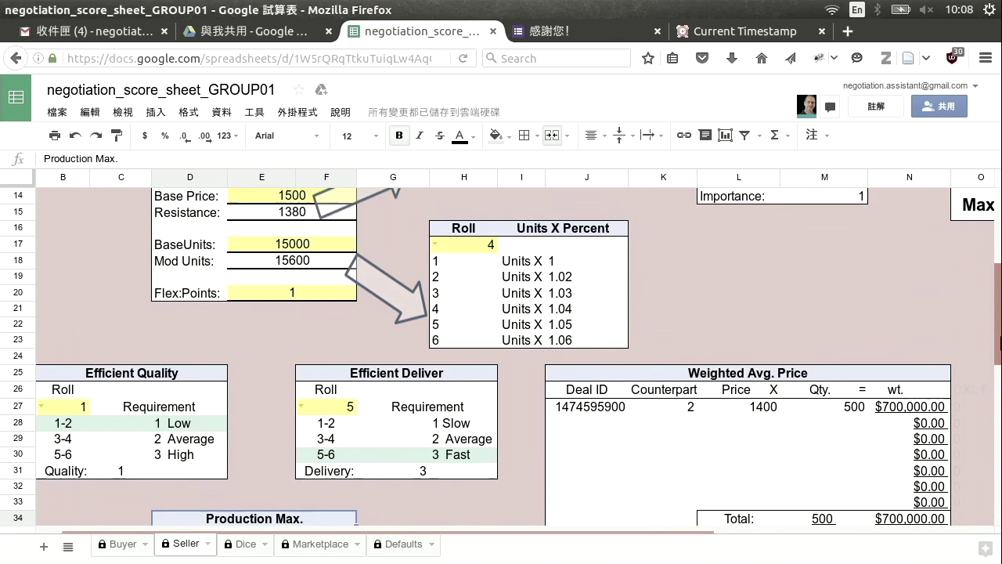
{"action": "left_click", "coordinate": [283, 245]}
{"action": "left_click", "coordinate": [294, 263]}
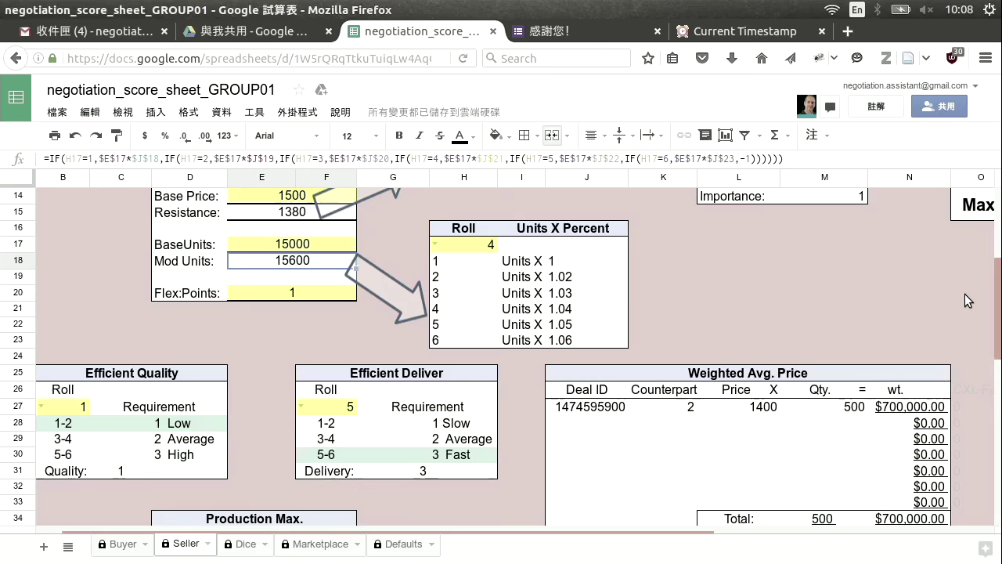
{"action": "scroll", "coordinate": [999, 305], "scroll_direction": "down", "scroll_amount": 5}
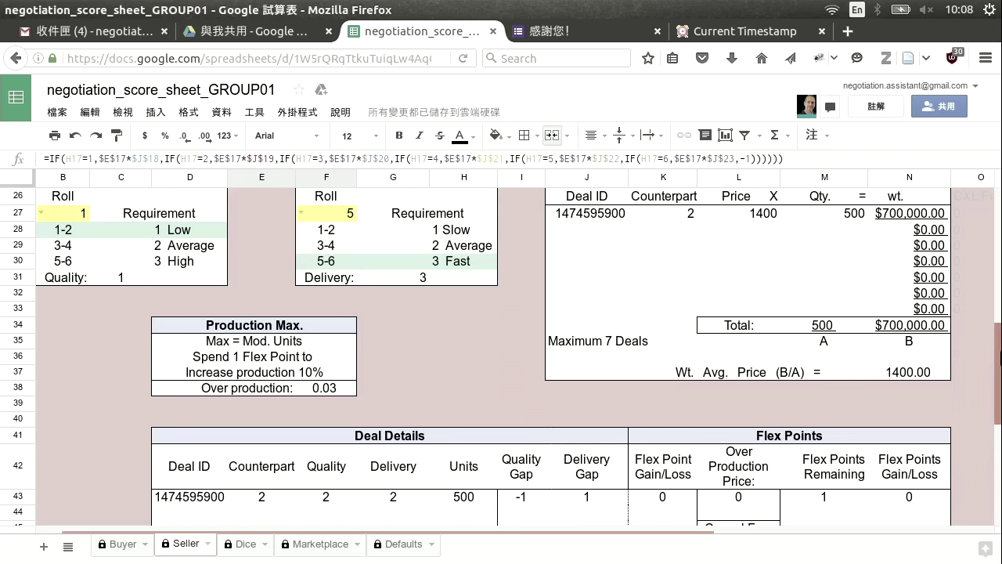
{"action": "scroll", "coordinate": [999, 357], "scroll_direction": "up", "scroll_amount": 5}
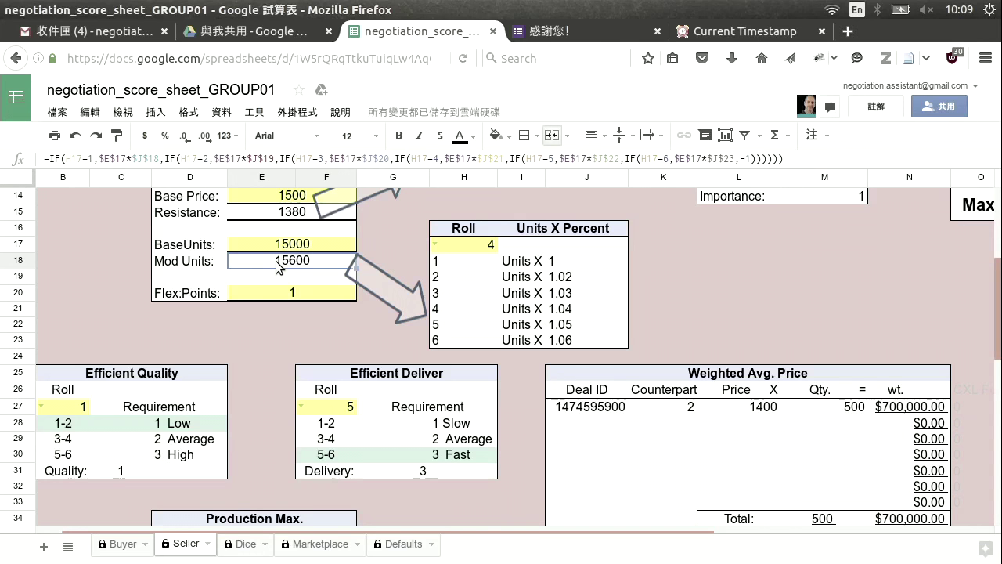
{"action": "key", "text": "ctrl+plus"}
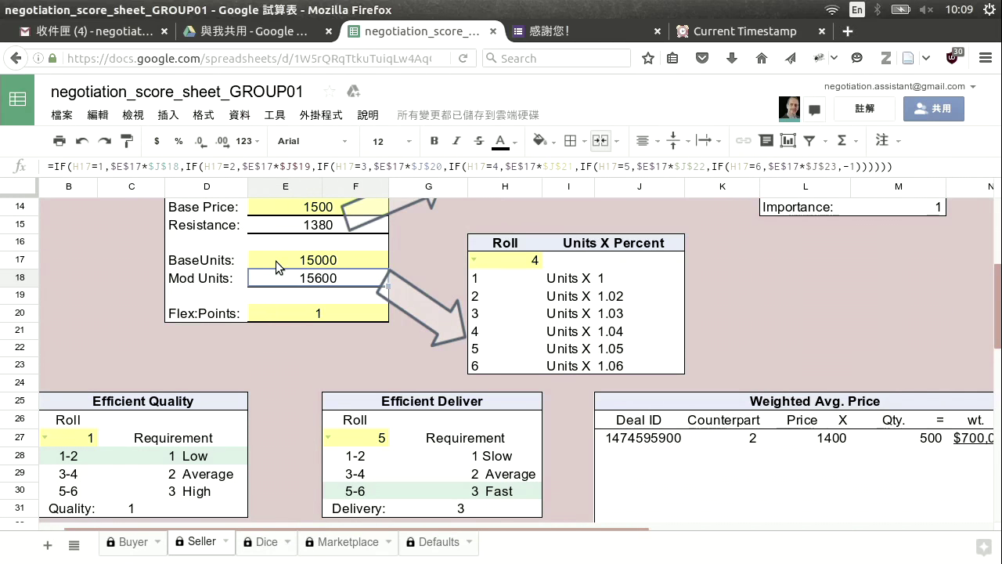
{"action": "key", "text": "ctrl+plus"}
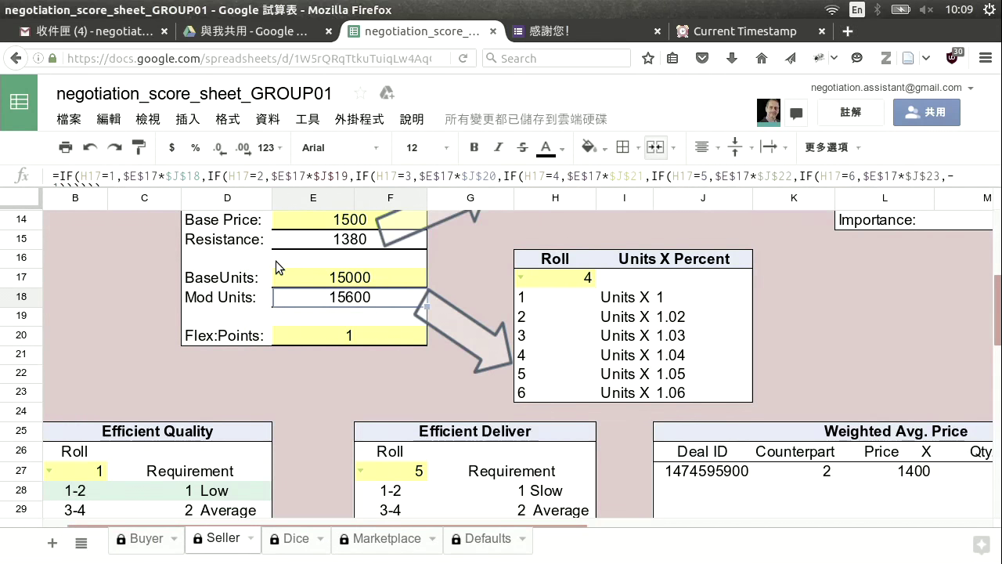
Read the Production Max. rules on Mod. Units and spending flex points to increase production.
{"action": "left_click_drag", "start_coordinate": [999, 298], "coordinate": [996, 368]}
{"action": "left_click", "coordinate": [279, 392]}
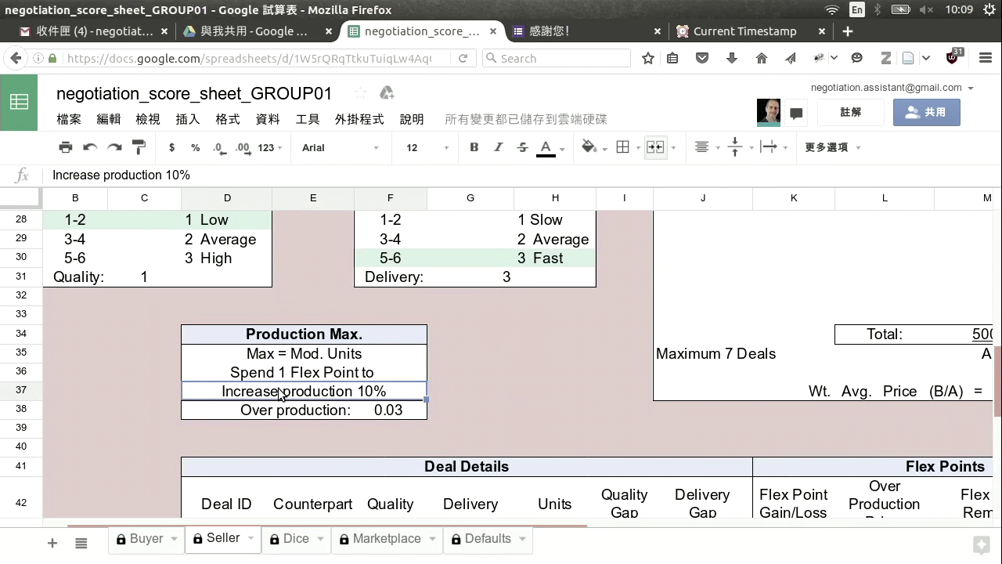
{"action": "left_click", "coordinate": [296, 376]}
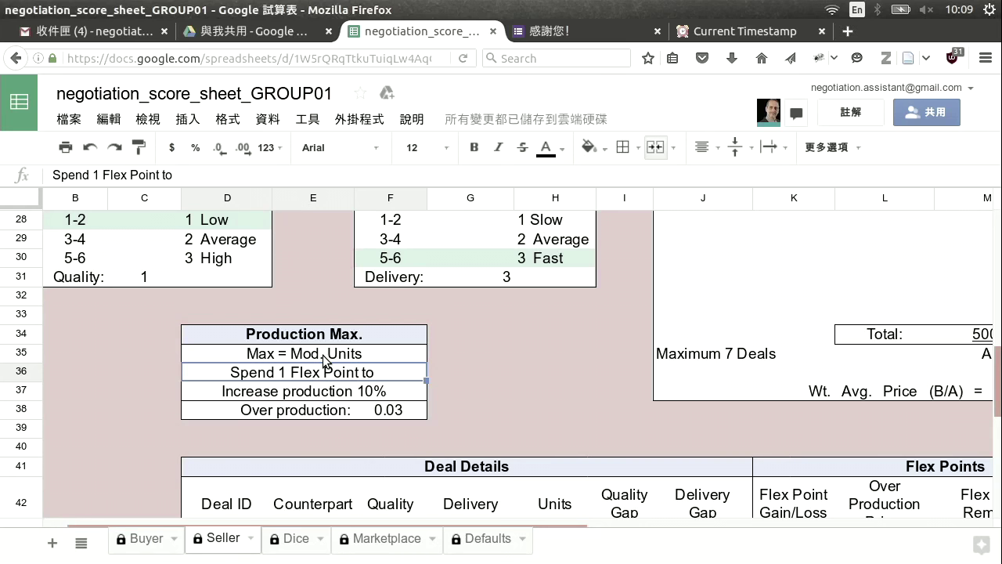
{"action": "left_click", "coordinate": [324, 361]}
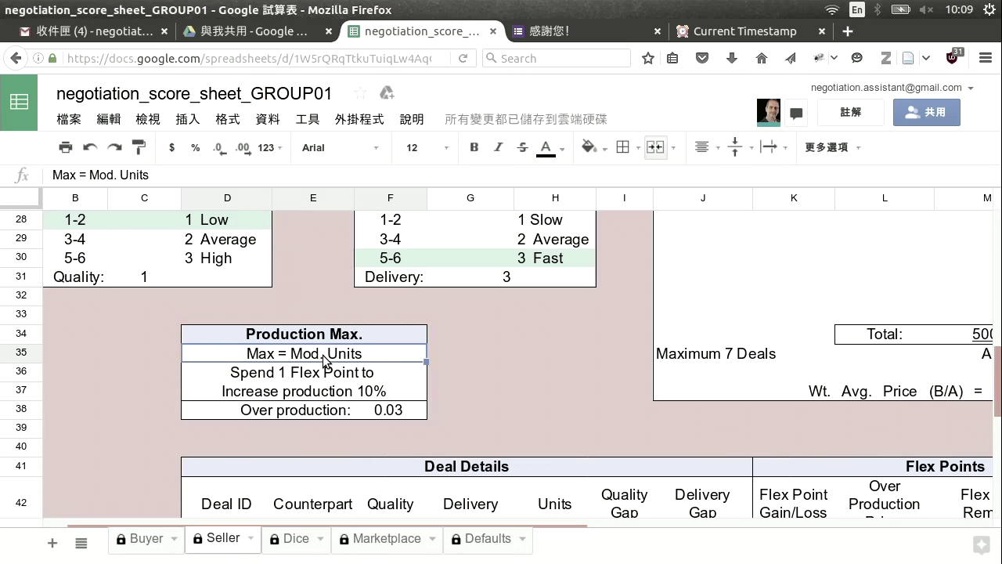
{"action": "left_click", "coordinate": [353, 389]}
{"action": "left_click", "coordinate": [296, 373]}
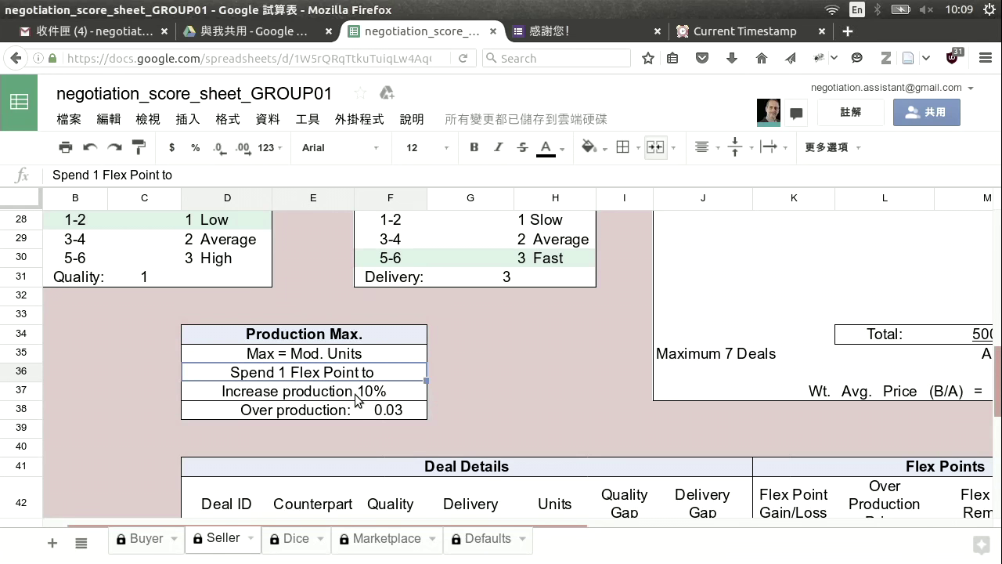
{"action": "left_click", "coordinate": [261, 393]}
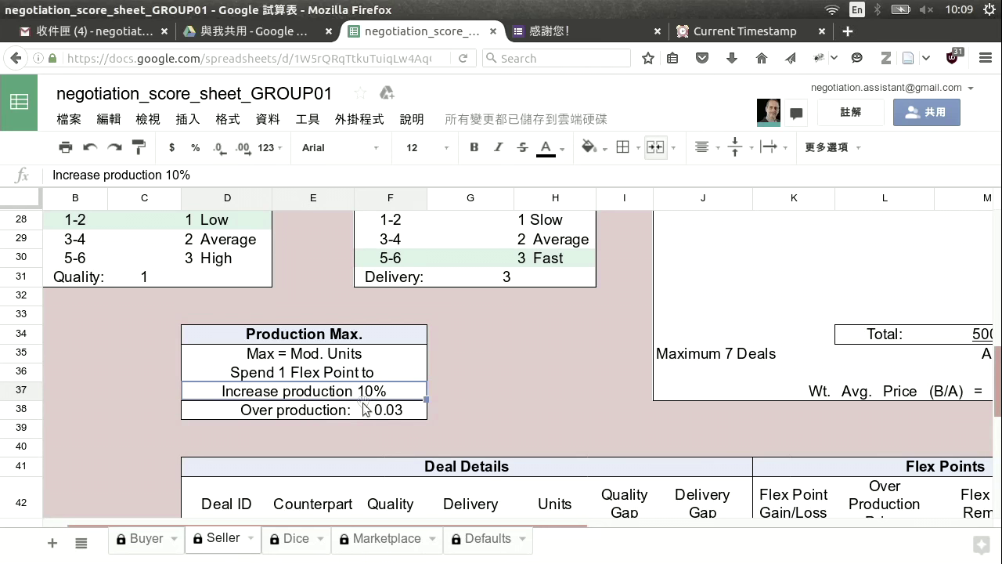
{"action": "left_click", "coordinate": [306, 374]}
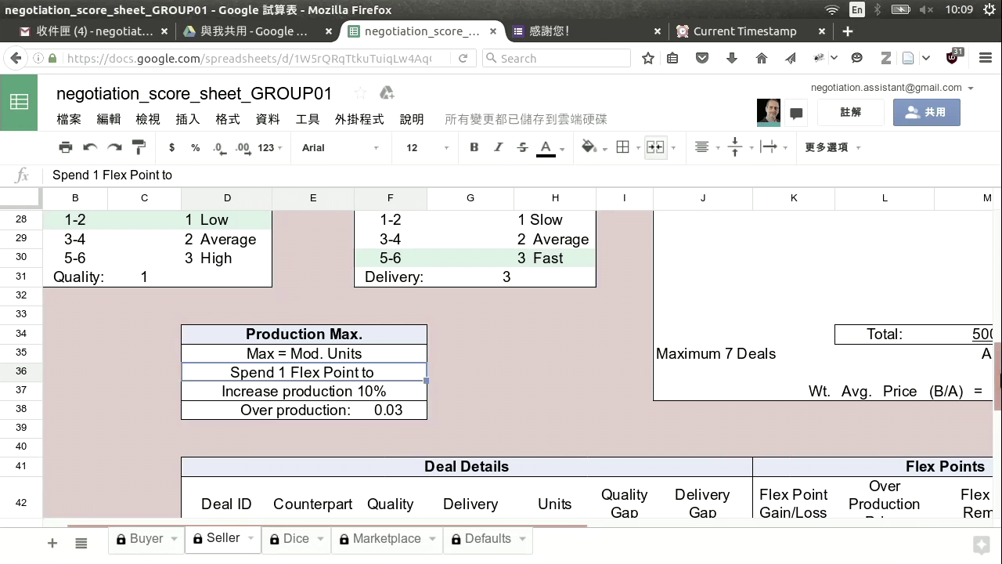
Examine the Over Production Price column and the maximum deals and over production cost notes under Flex Points.
{"action": "left_click_drag", "start_coordinate": [998, 390], "coordinate": [999, 442]}
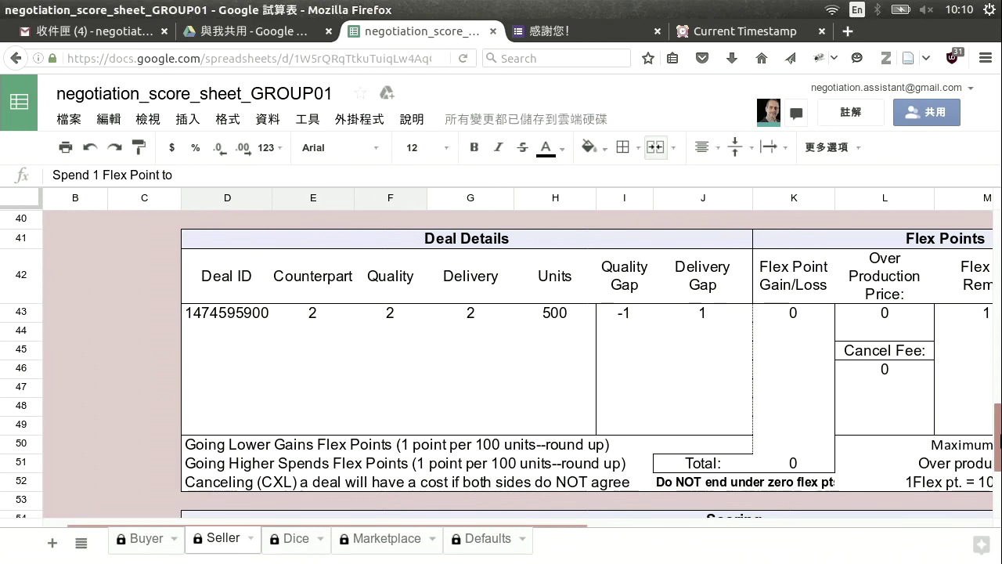
{"action": "left_click_drag", "start_coordinate": [503, 535], "coordinate": [650, 532]}
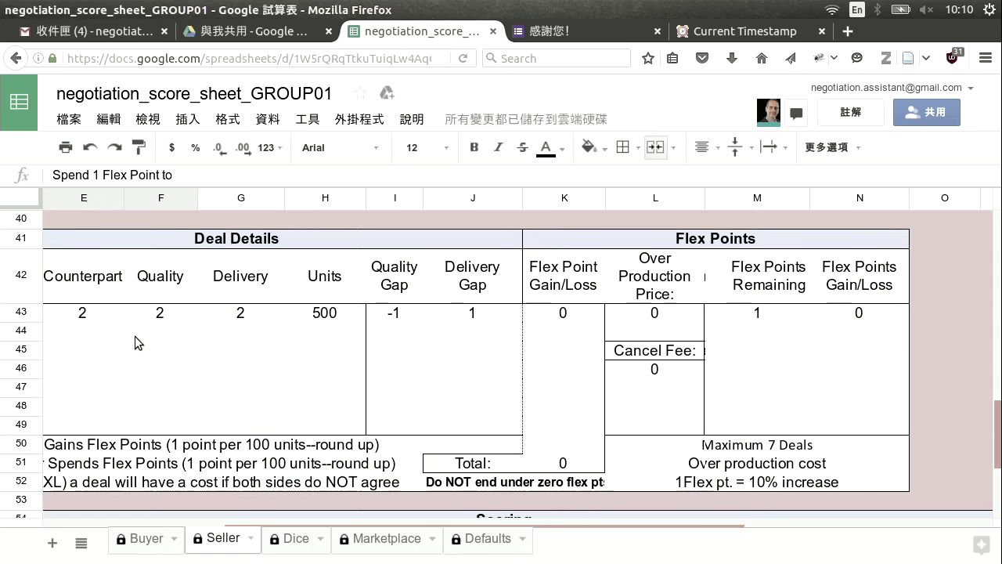
{"action": "left_click", "coordinate": [643, 283]}
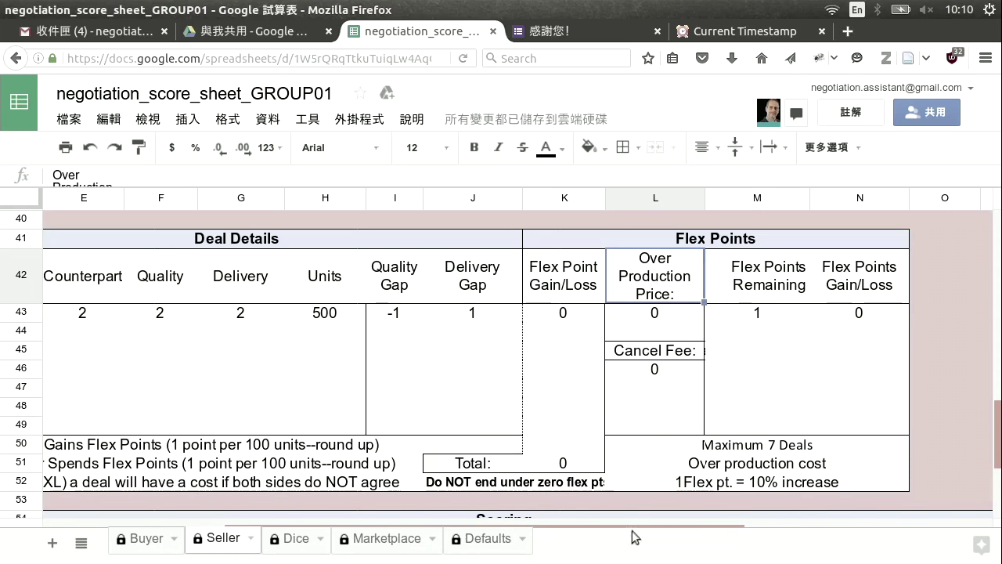
{"action": "left_click", "coordinate": [745, 453]}
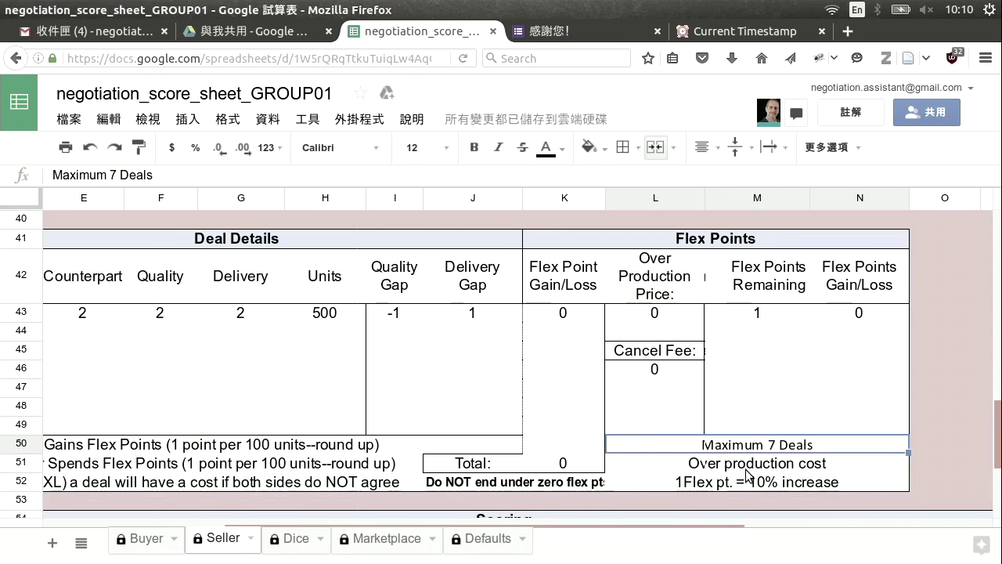
{"action": "left_click", "coordinate": [741, 484]}
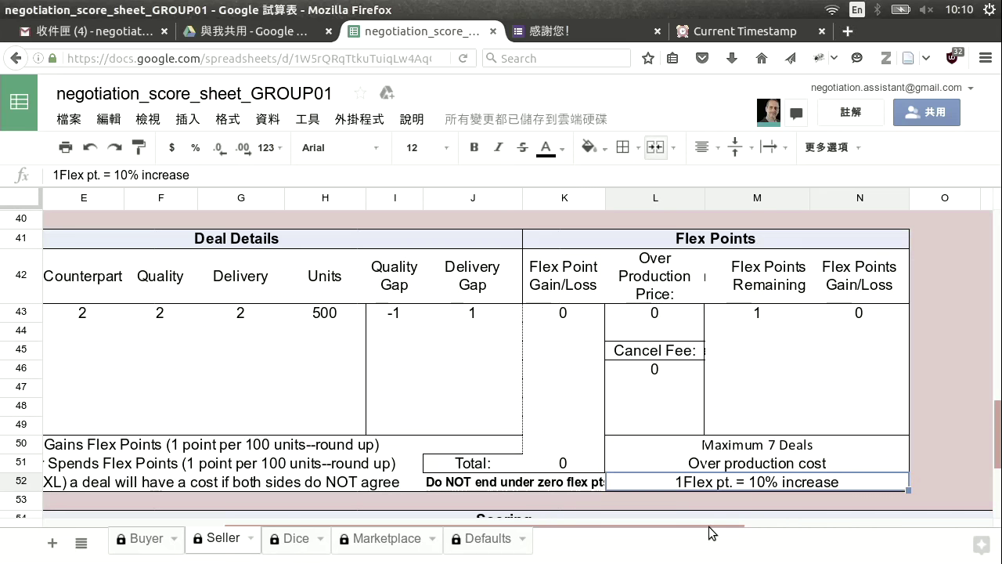
Enlarge the page one more level and read the Going Lower Gains Flex Points rule under Deal Details.
{"action": "left_click_drag", "start_coordinate": [708, 521], "coordinate": [599, 516]}
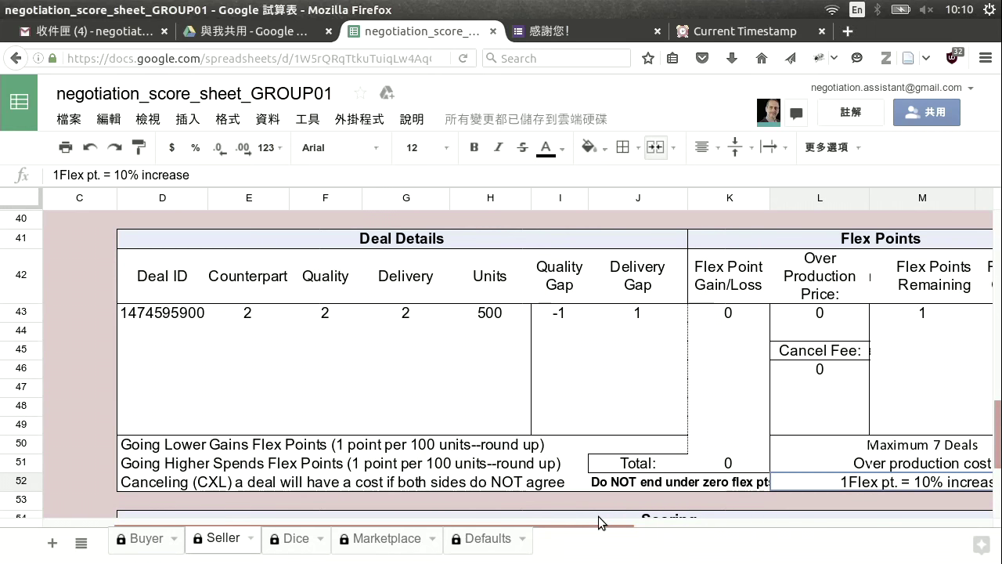
{"action": "left_click", "coordinate": [232, 447]}
{"action": "left_click", "coordinate": [189, 448]}
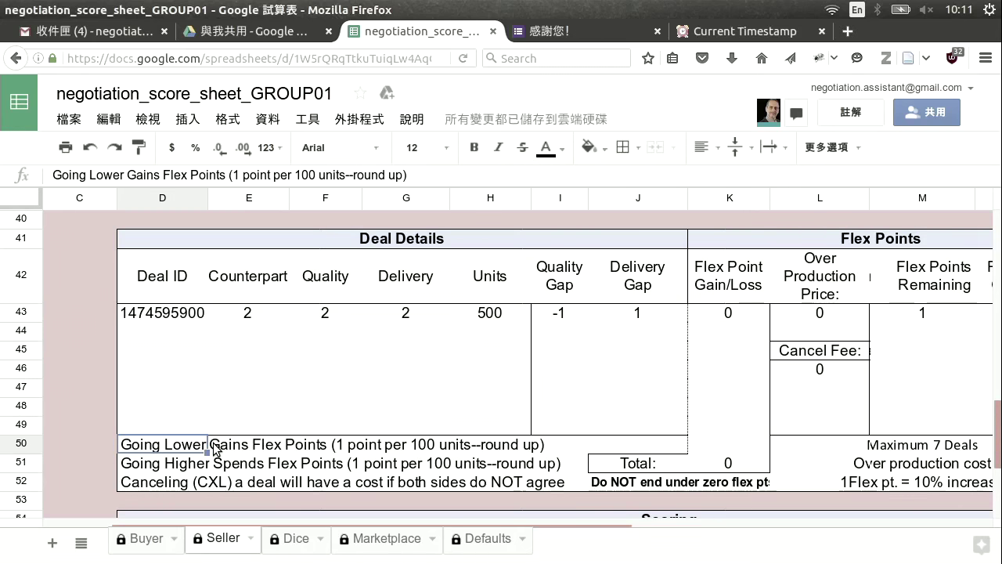
{"action": "key", "text": "ctrl+plus"}
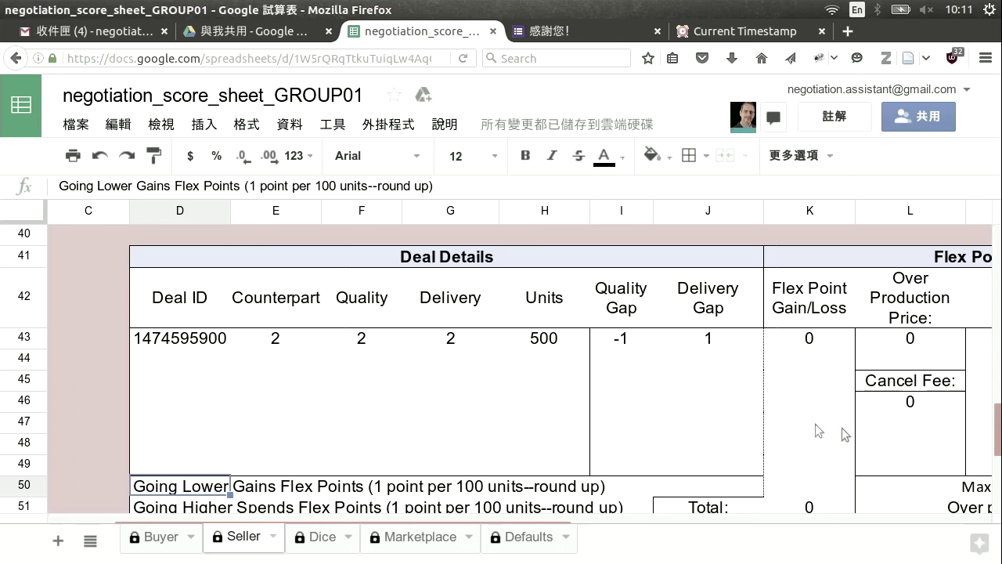
{"action": "scroll", "coordinate": [982, 423], "scroll_direction": "down", "scroll_amount": 3}
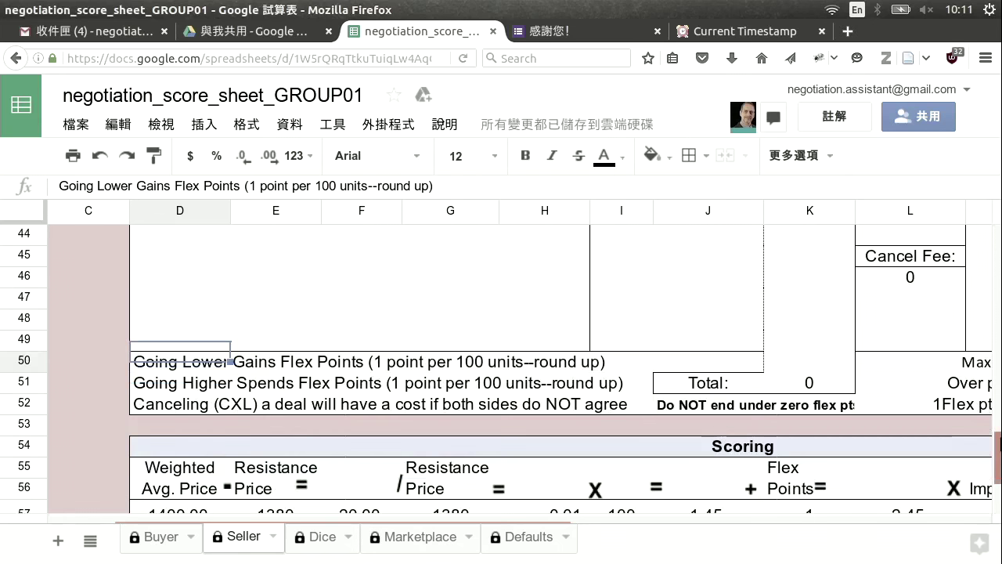
{"action": "left_click", "coordinate": [360, 382]}
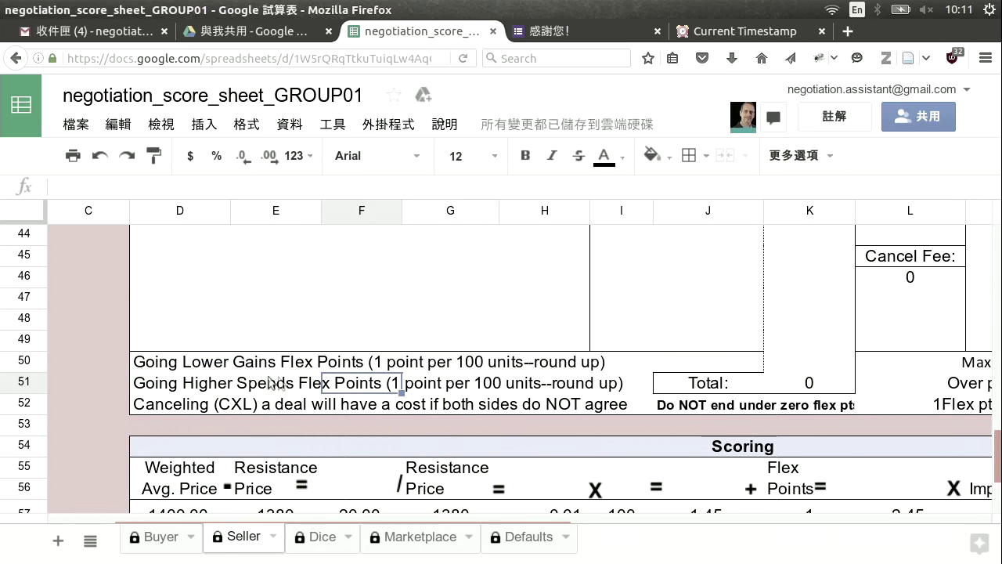
{"action": "left_click", "coordinate": [190, 368]}
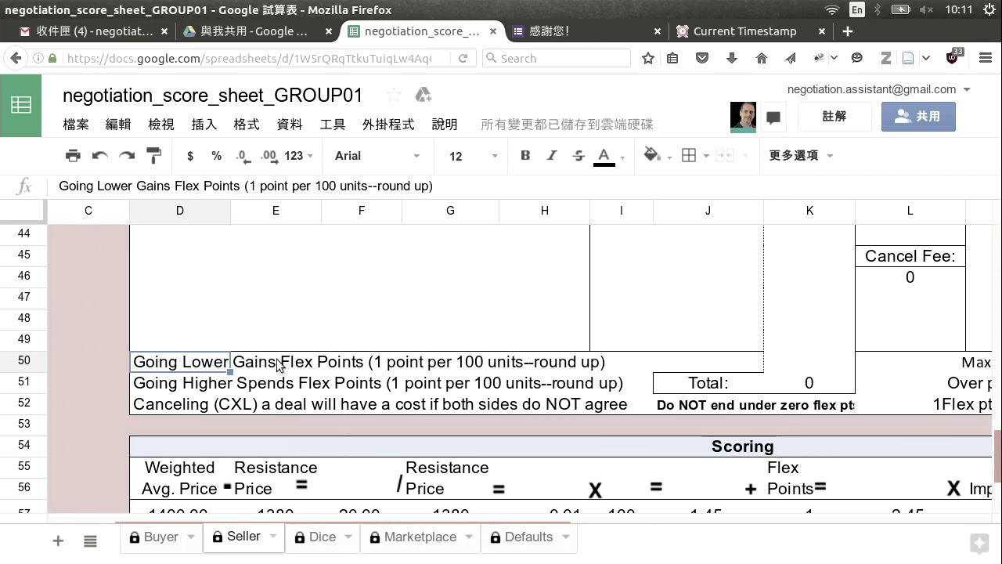
{"action": "left_click", "coordinate": [244, 368]}
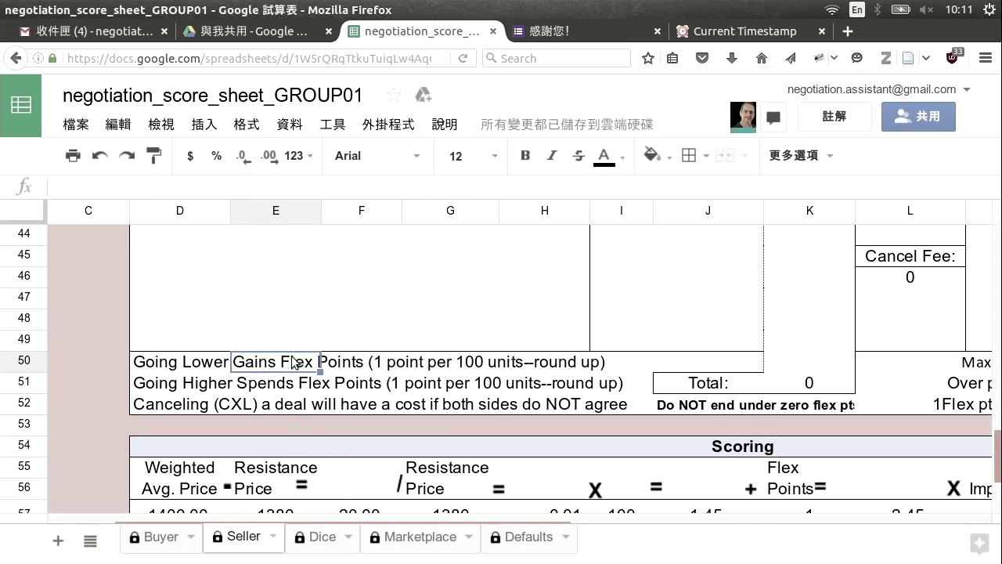
{"action": "left_click", "coordinate": [345, 366]}
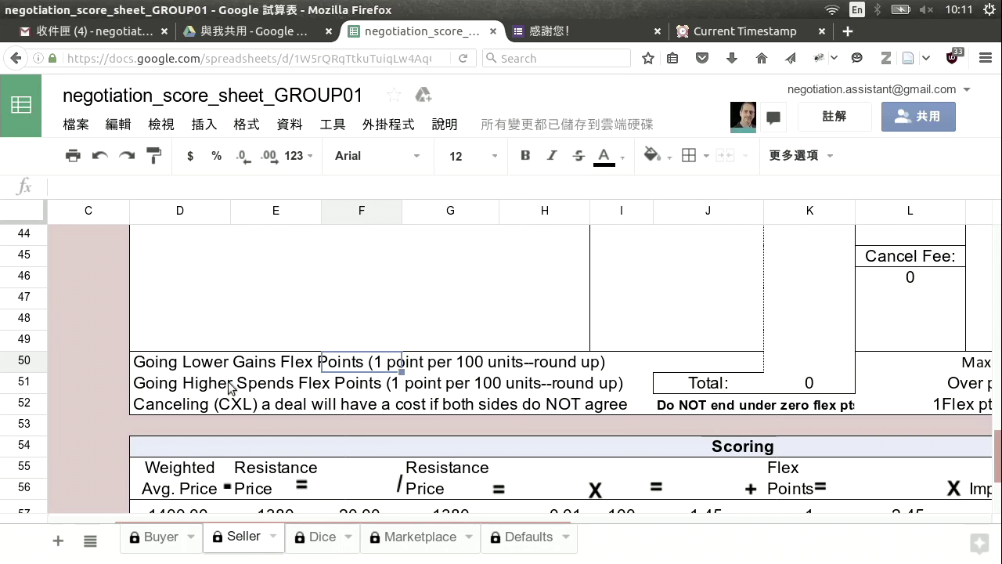
Read the Going Higher Spends Flex Points rule and the deal canceling rule beneath it.
{"action": "left_click", "coordinate": [228, 384]}
{"action": "left_click", "coordinate": [313, 389]}
{"action": "left_click", "coordinate": [347, 389]}
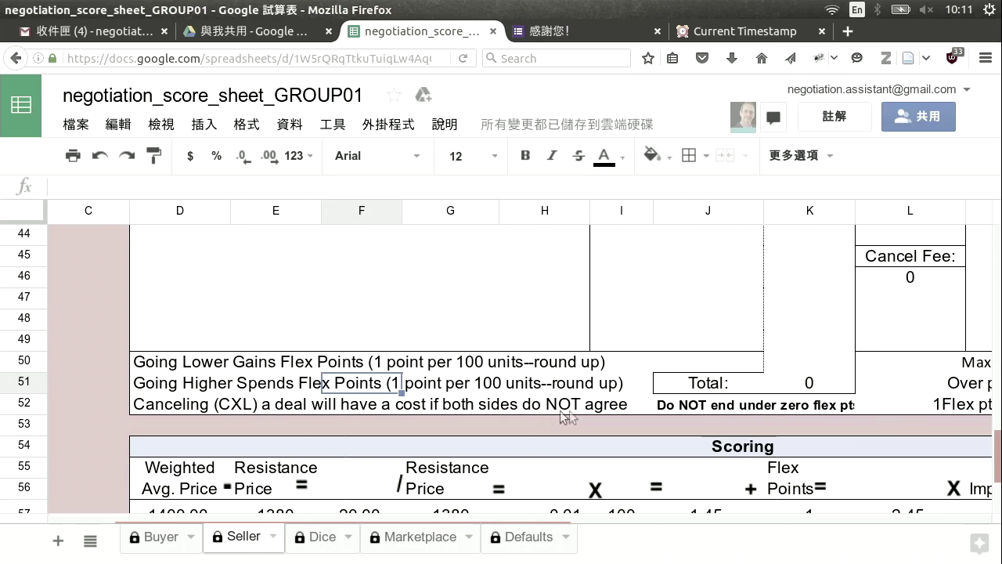
{"action": "left_click", "coordinate": [189, 405]}
View the Deal Report and Deal Cancel links at the beginning of the Seller sheet, then reset the page zoom.
{"action": "left_click_drag", "start_coordinate": [999, 442], "coordinate": [999, 227]}
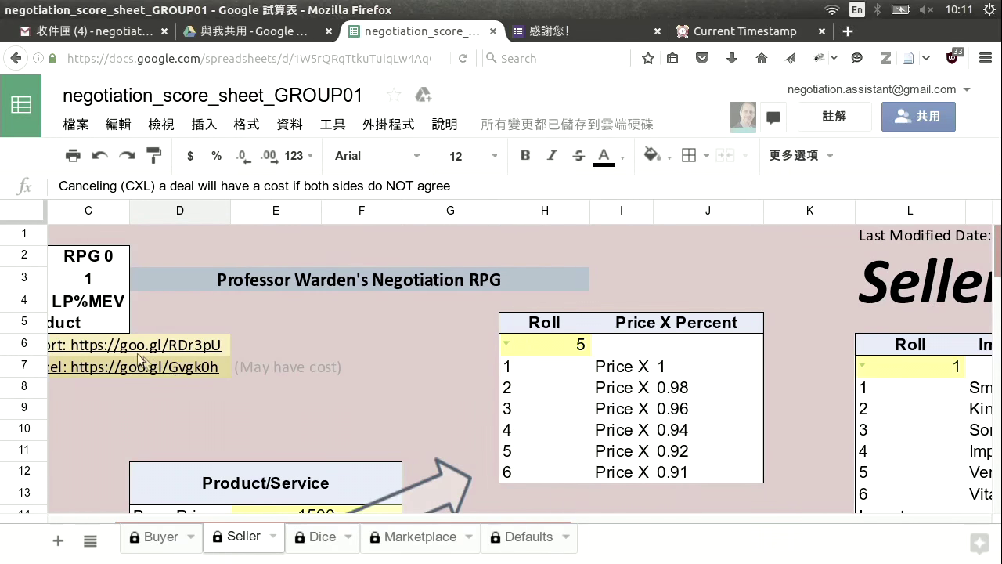
{"action": "mouse_move", "coordinate": [190, 376]}
{"action": "scroll", "coordinate": [999, 239], "scroll_direction": "down", "scroll_amount": 1}
{"action": "scroll", "coordinate": [999, 239], "scroll_direction": "up", "scroll_amount": 1}
{"action": "key", "text": "ctrl+0"}
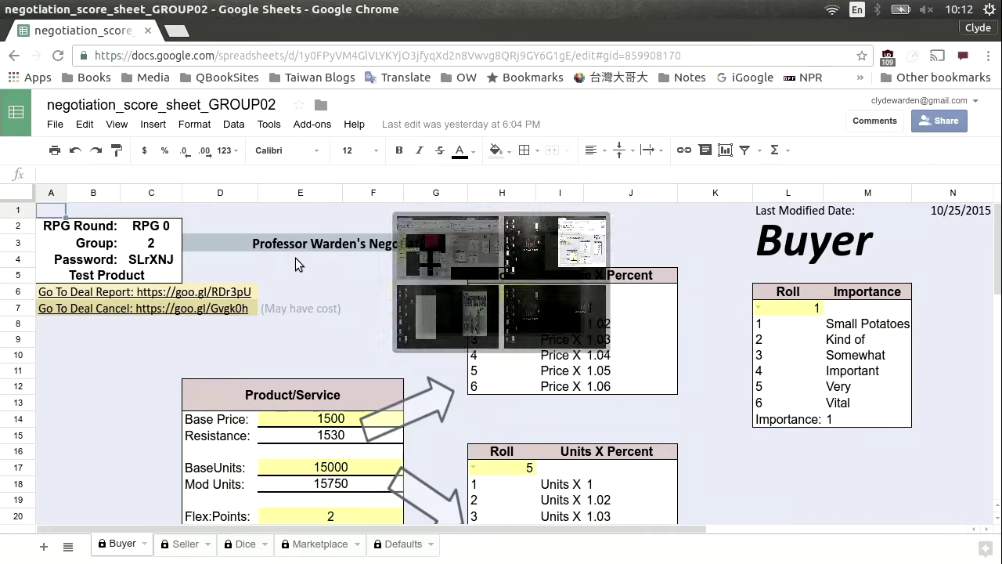
Switch to the negotiation_score_sheet_GROUP02 file in Chrome and check the Group number on its Buyer sheet.
{"action": "left_click", "coordinate": [153, 244]}
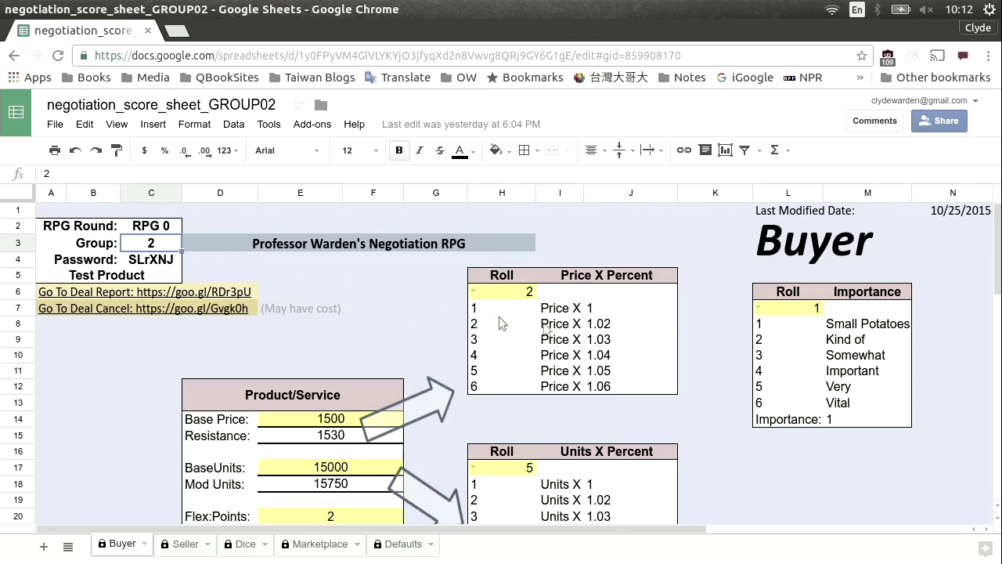
Look through Group 2's Buyer sheet, compare it with the Seller sheet, and return to the Buyer sheet.
{"action": "scroll", "coordinate": [720, 347], "scroll_direction": "down", "scroll_amount": 7}
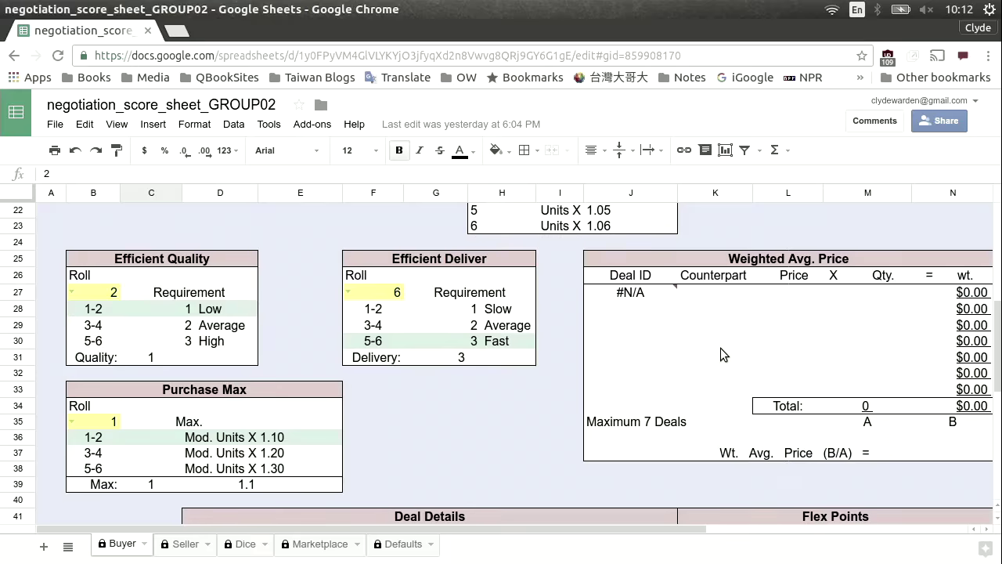
{"action": "scroll", "coordinate": [720, 347], "scroll_direction": "down", "scroll_amount": 2}
{"action": "scroll", "coordinate": [717, 336], "scroll_direction": "up", "scroll_amount": 8}
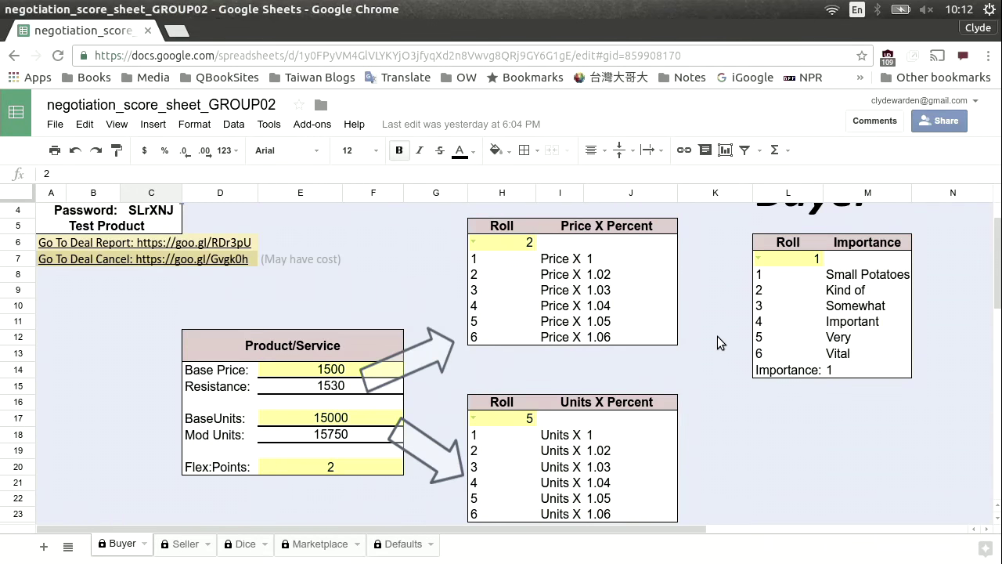
{"action": "left_click", "coordinate": [185, 544]}
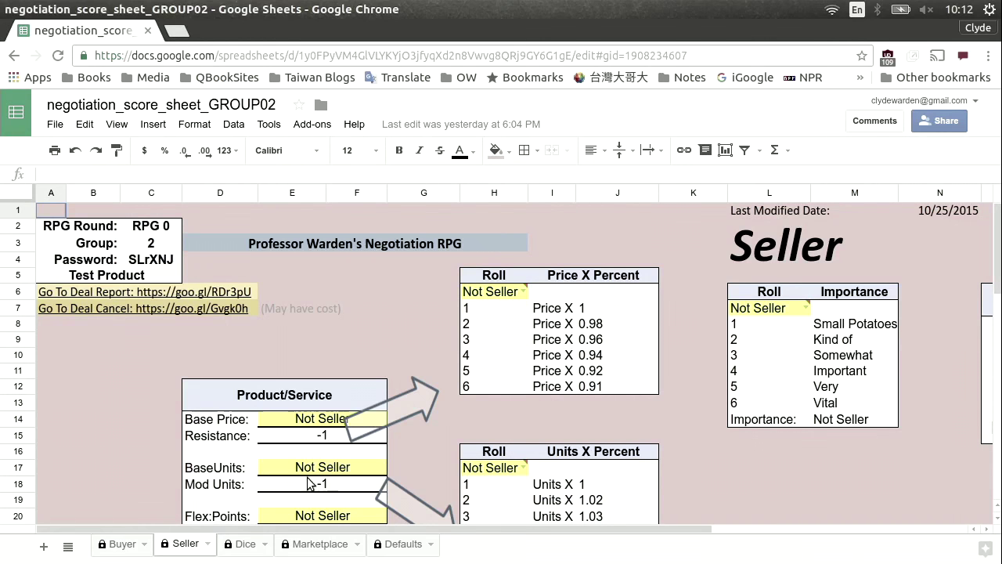
{"action": "left_click", "coordinate": [124, 544]}
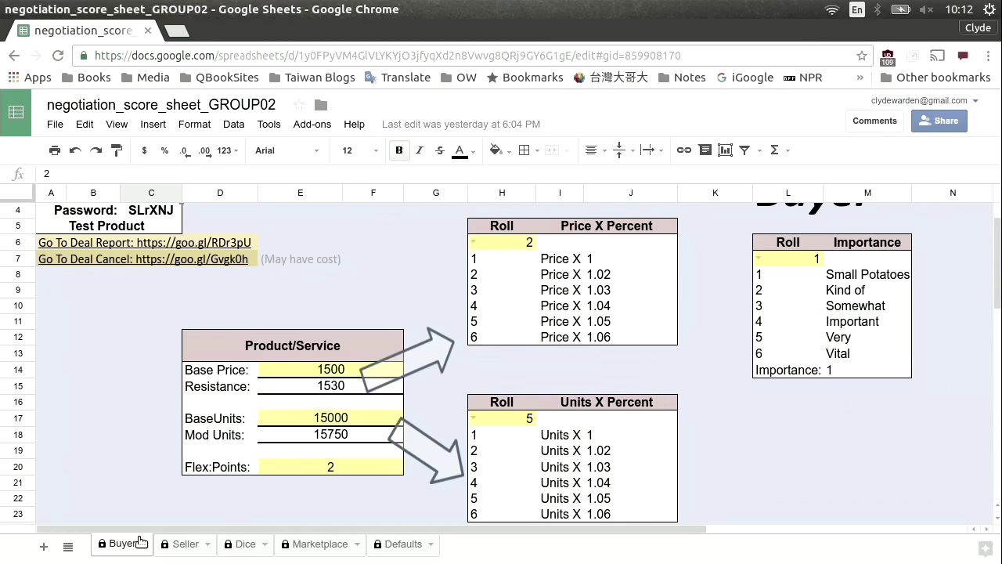
Inspect the Base Price and BaseUnits cells in the Buyer sheet's Product/Service table.
{"action": "left_click", "coordinate": [344, 373]}
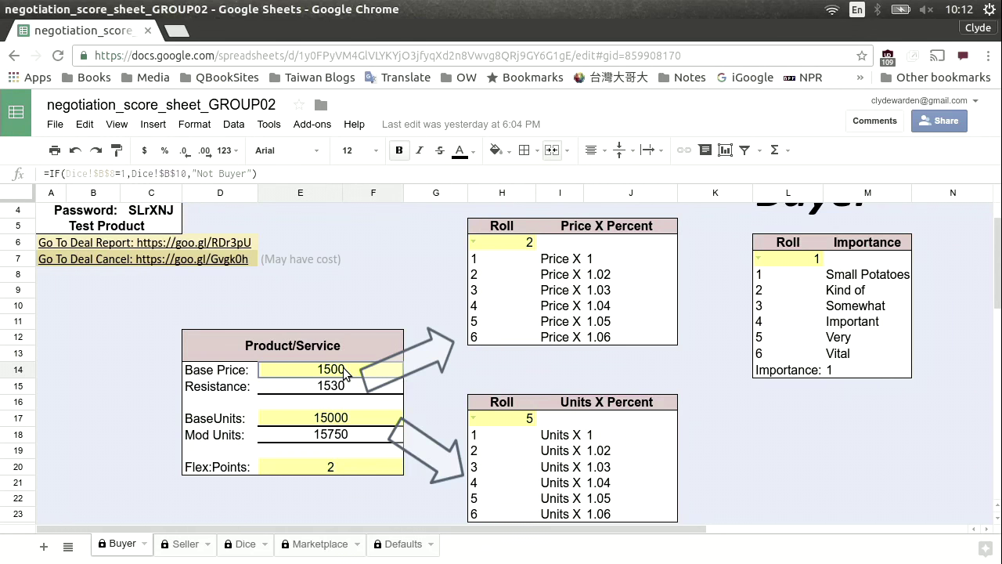
{"action": "left_click", "coordinate": [350, 422]}
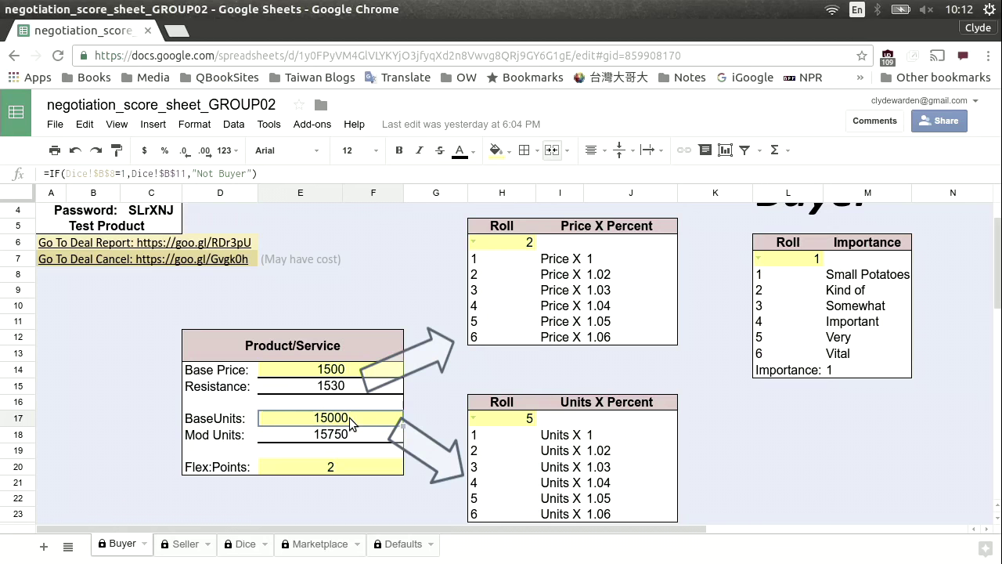
{"action": "left_click", "coordinate": [344, 374]}
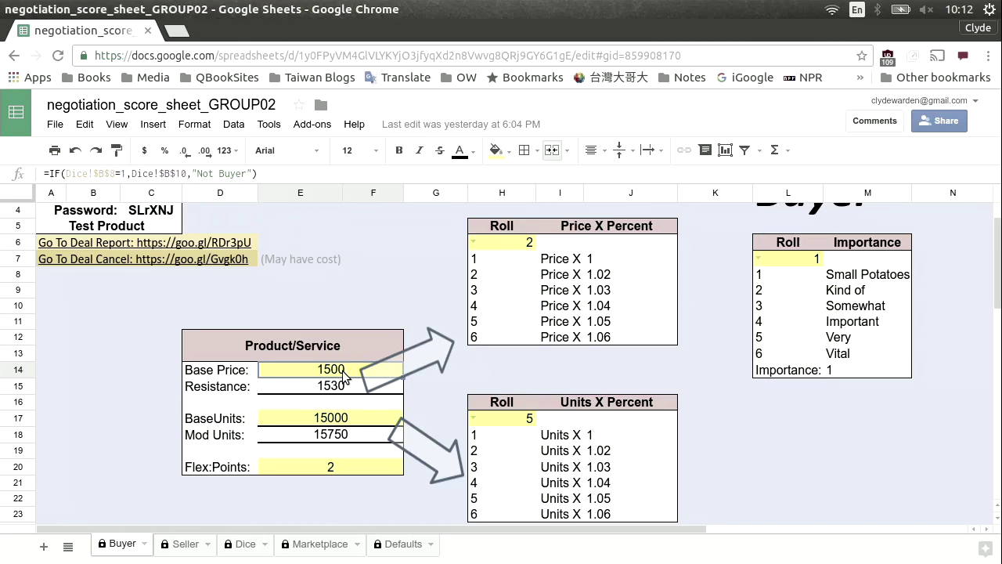
{"action": "left_click", "coordinate": [338, 422]}
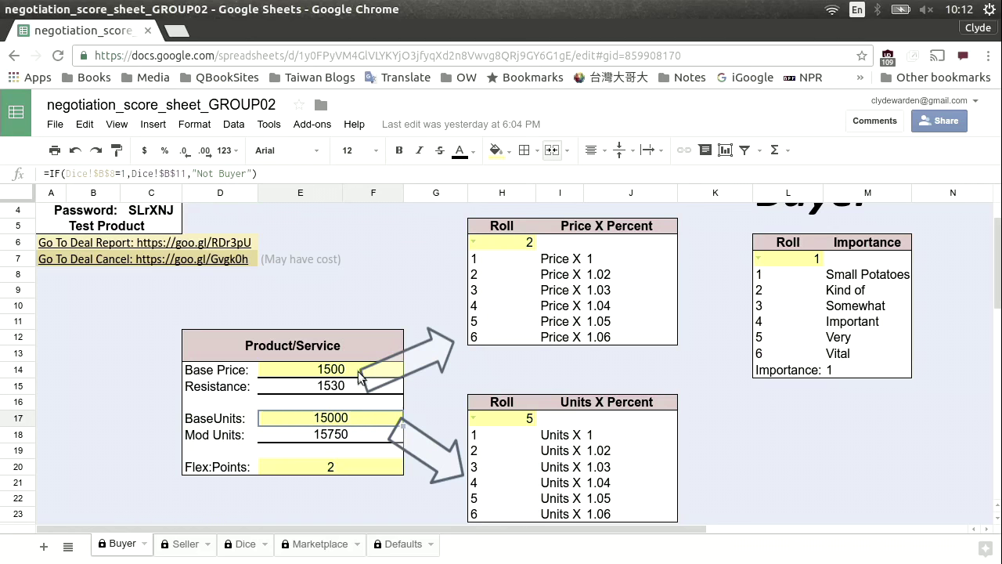
Check the Resistance and Flex:Points cells, and view the Buyer sheet's Quick View box.
{"action": "left_click", "coordinate": [351, 392]}
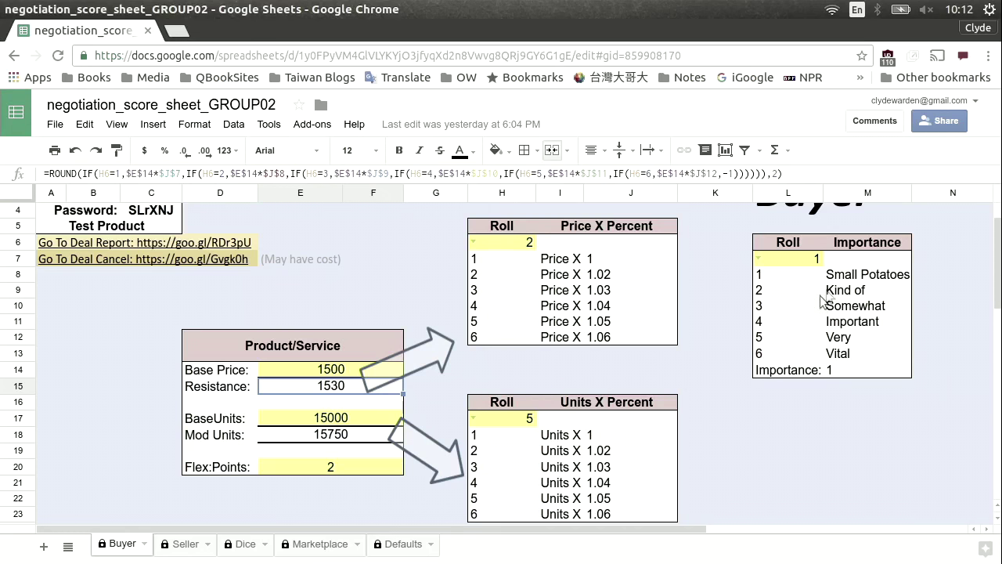
{"action": "left_click", "coordinate": [351, 466]}
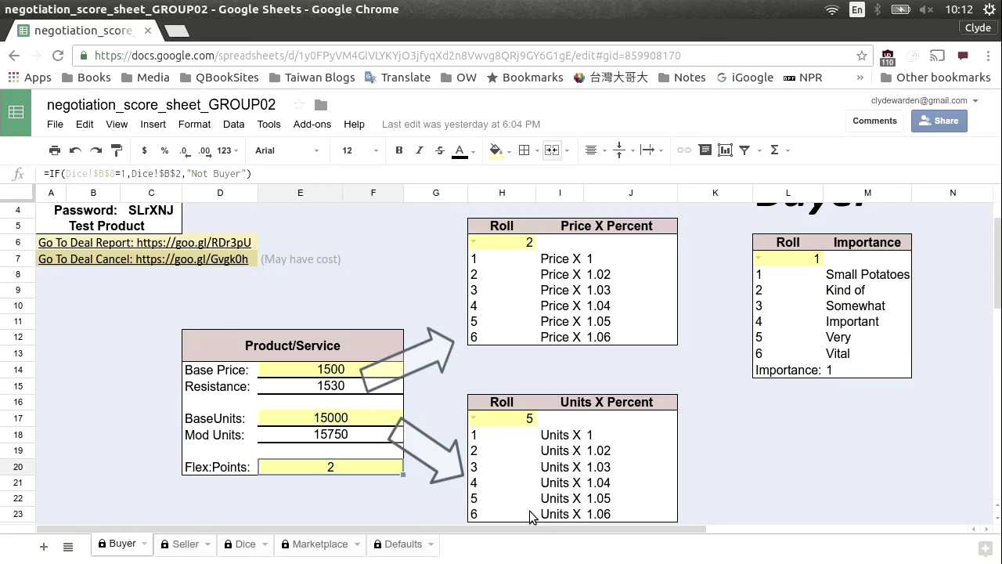
{"action": "left_click_drag", "start_coordinate": [544, 529], "coordinate": [796, 532]}
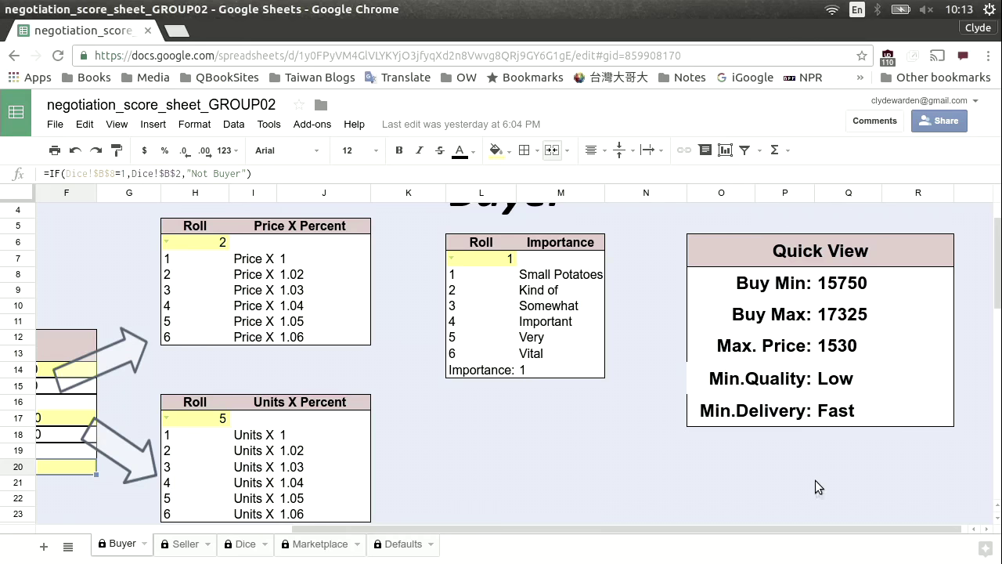
{"action": "left_click_drag", "start_coordinate": [841, 531], "coordinate": [650, 525]}
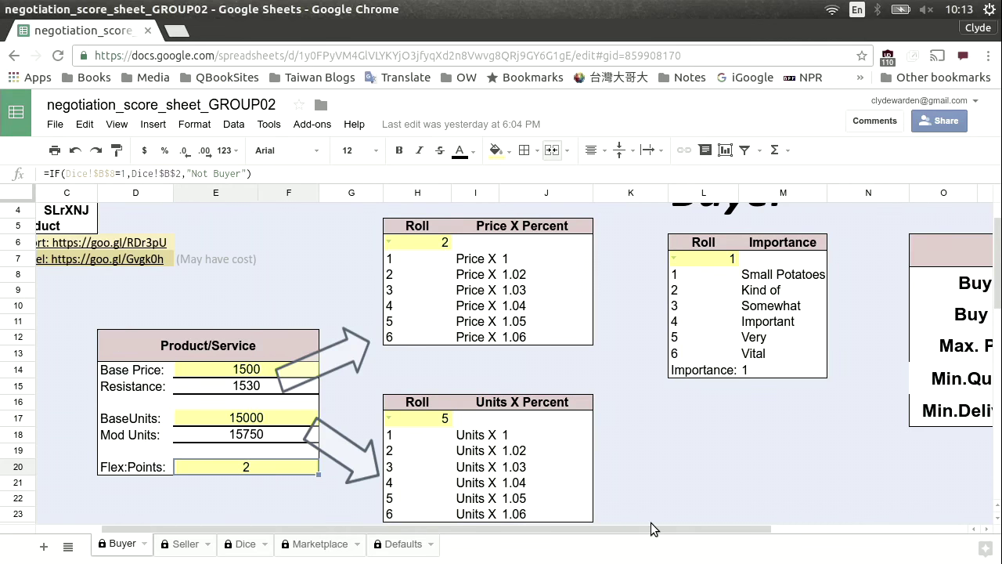
Open the Deal Report form from its link near the beginning of the Buyer sheet.
{"action": "left_click_drag", "start_coordinate": [995, 239], "coordinate": [999, 211]}
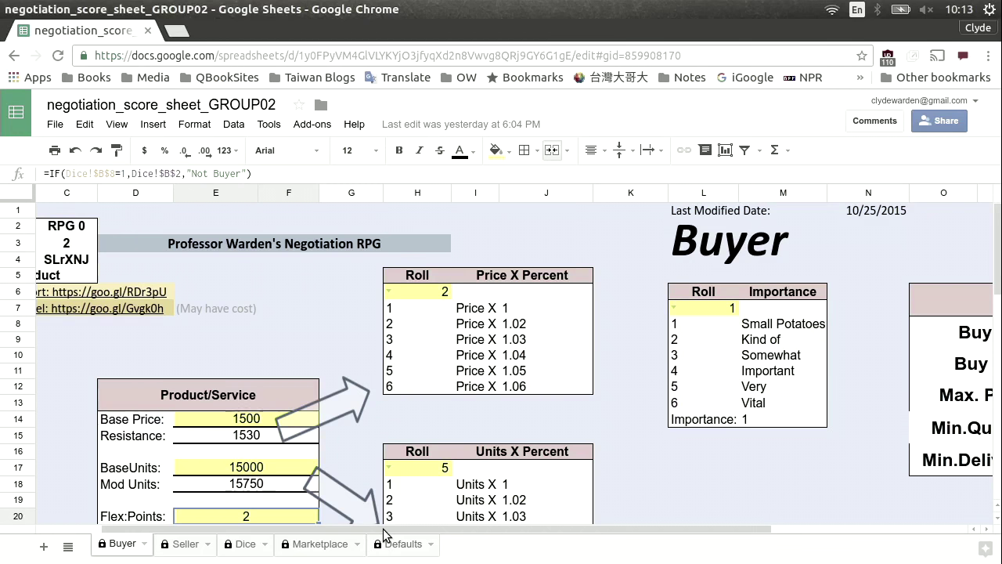
{"action": "left_click_drag", "start_coordinate": [383, 532], "coordinate": [352, 535]}
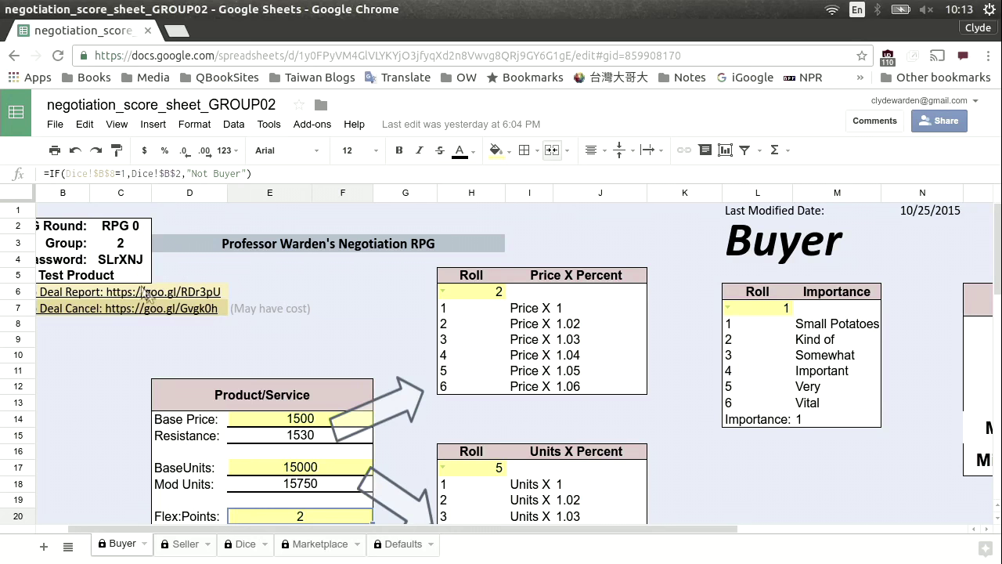
{"action": "mouse_move", "coordinate": [172, 293]}
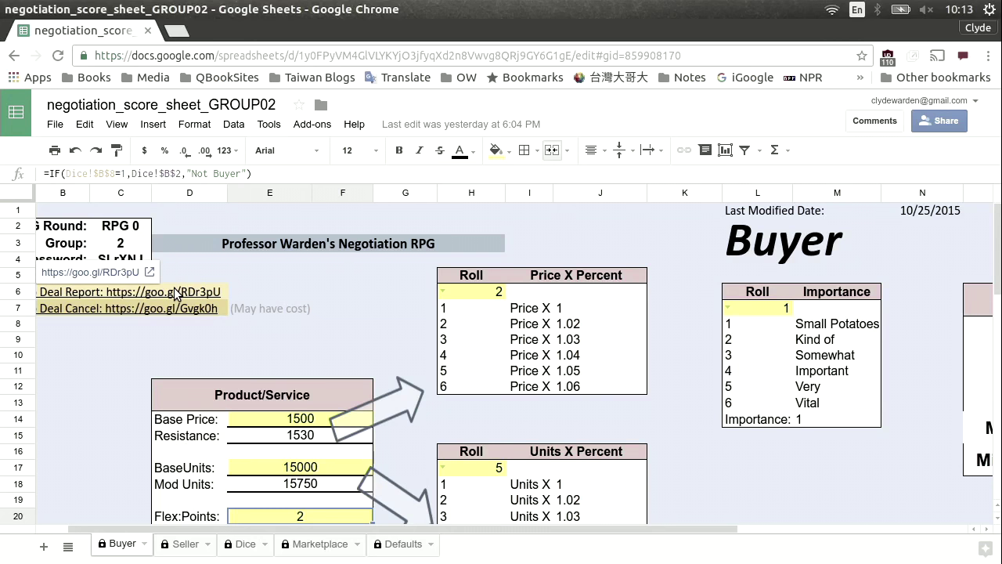
{"action": "left_click", "coordinate": [194, 296]}
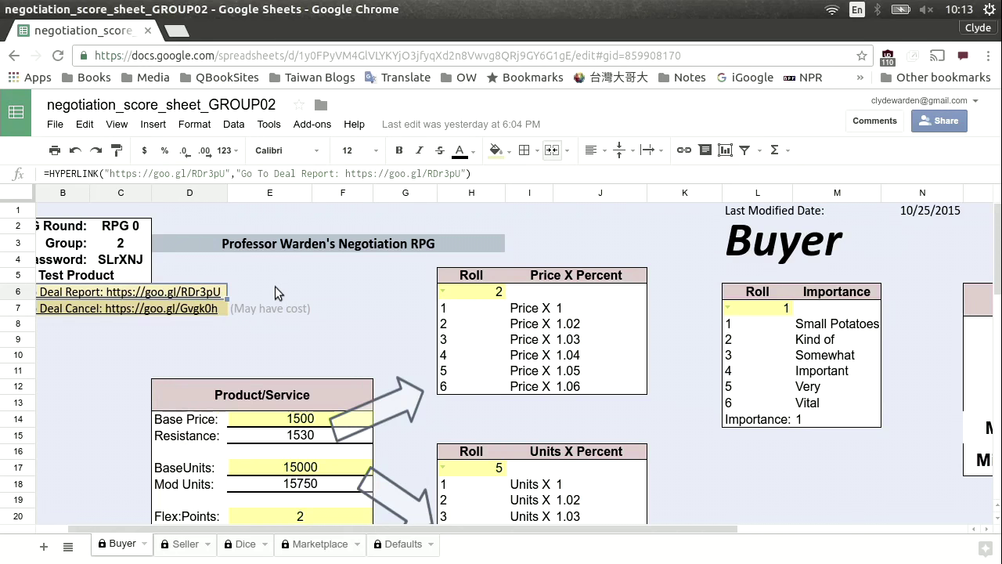
{"action": "mouse_move", "coordinate": [180, 295]}
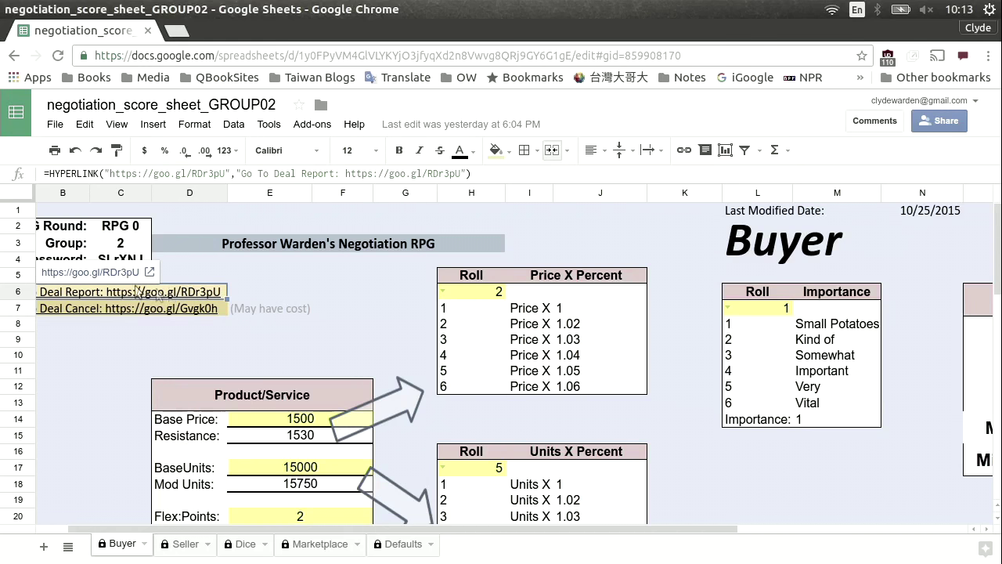
{"action": "left_click", "coordinate": [94, 275]}
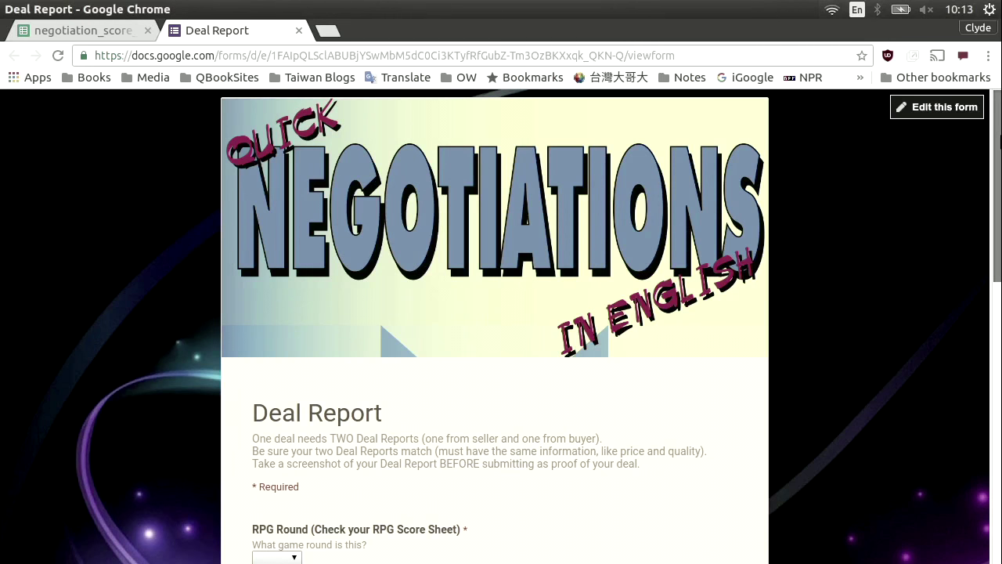
Review the first entries of the Deal Report form, including the options of the RPG Round field.
{"action": "left_click_drag", "start_coordinate": [998, 139], "coordinate": [998, 256]}
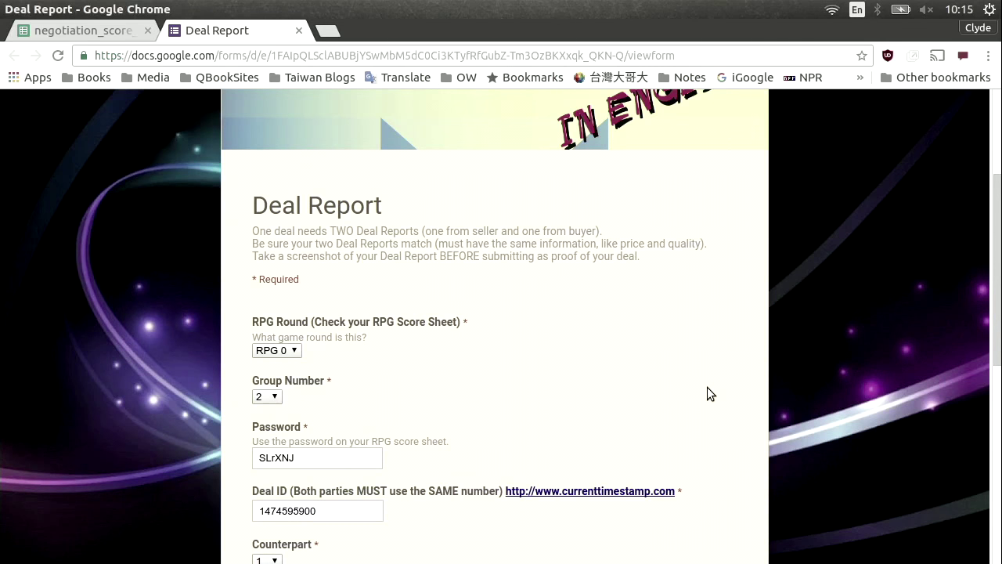
{"action": "scroll", "coordinate": [680, 336], "scroll_direction": "down", "scroll_amount": 3}
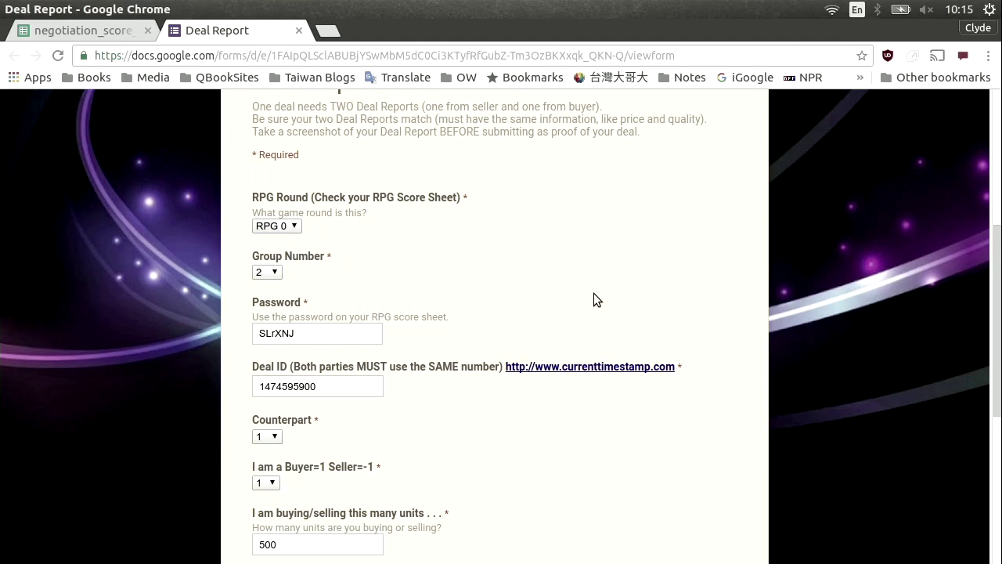
{"action": "scroll", "coordinate": [593, 294], "scroll_direction": "up", "scroll_amount": 3}
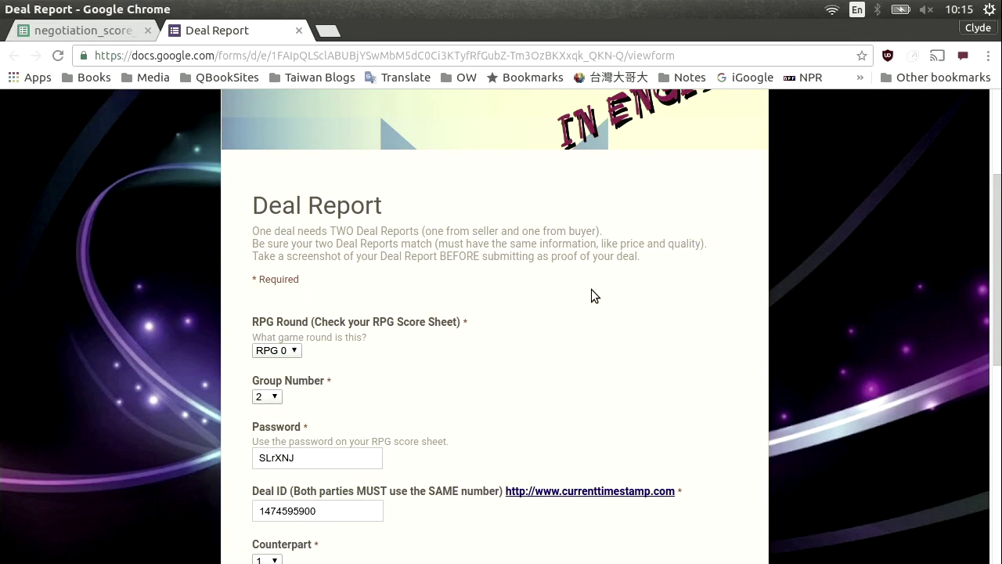
{"action": "scroll", "coordinate": [591, 295], "scroll_direction": "down", "scroll_amount": 4}
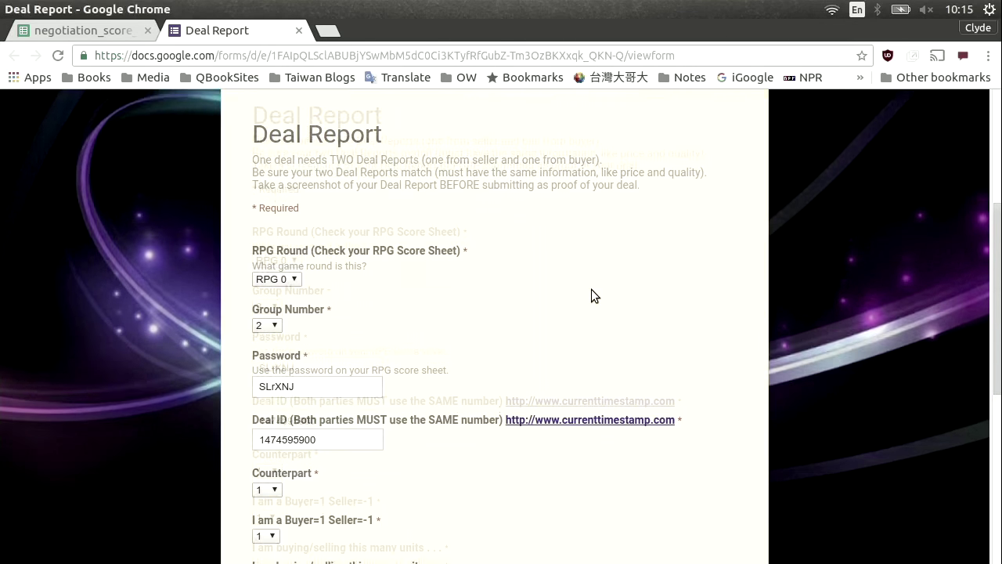
{"action": "left_click", "coordinate": [296, 183]}
{"action": "left_click", "coordinate": [296, 183]}
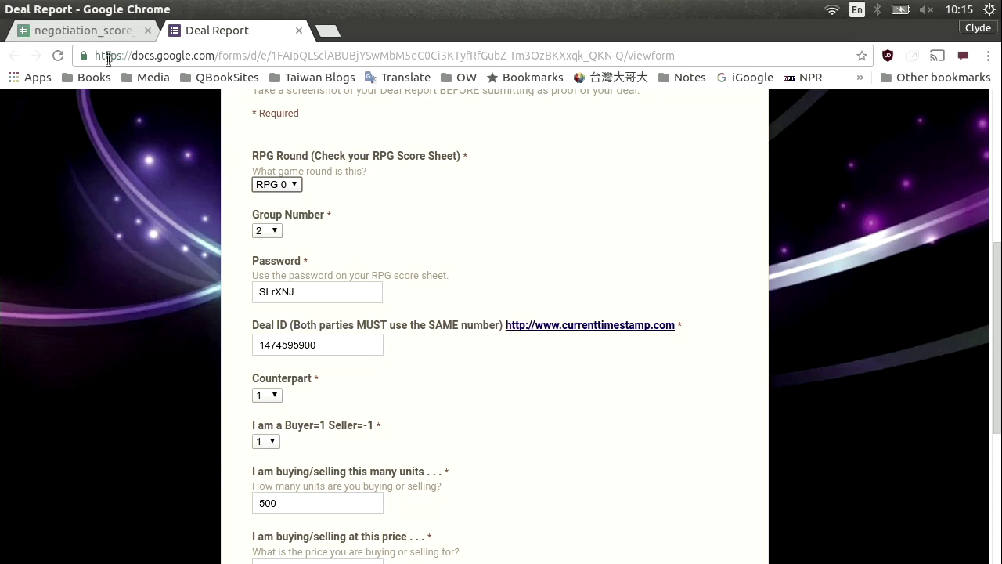
Check the Group number on Group 2's Buyer sheet and return to the Deal Report form.
{"action": "left_click", "coordinate": [106, 31]}
{"action": "left_click", "coordinate": [133, 243]}
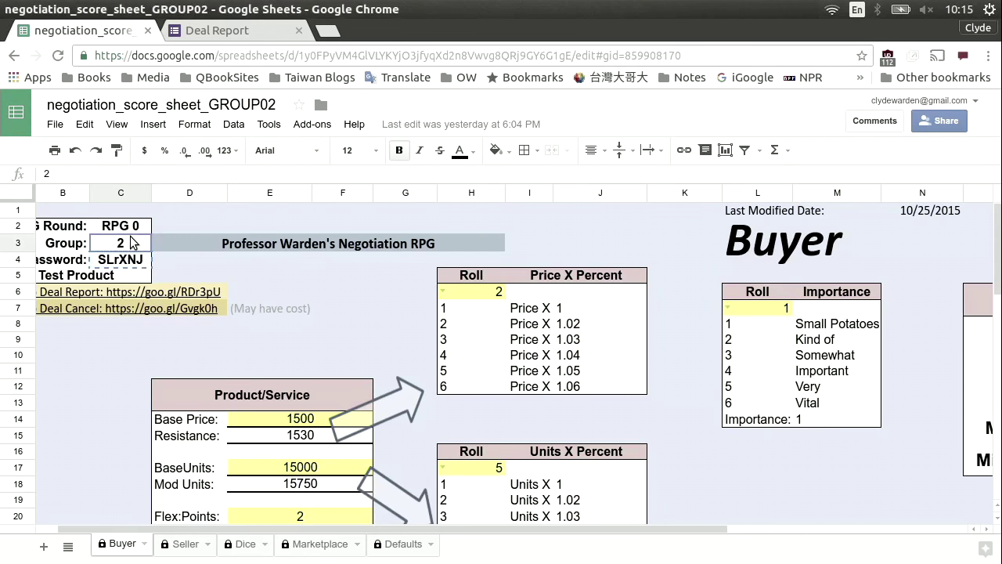
{"action": "left_click", "coordinate": [239, 35]}
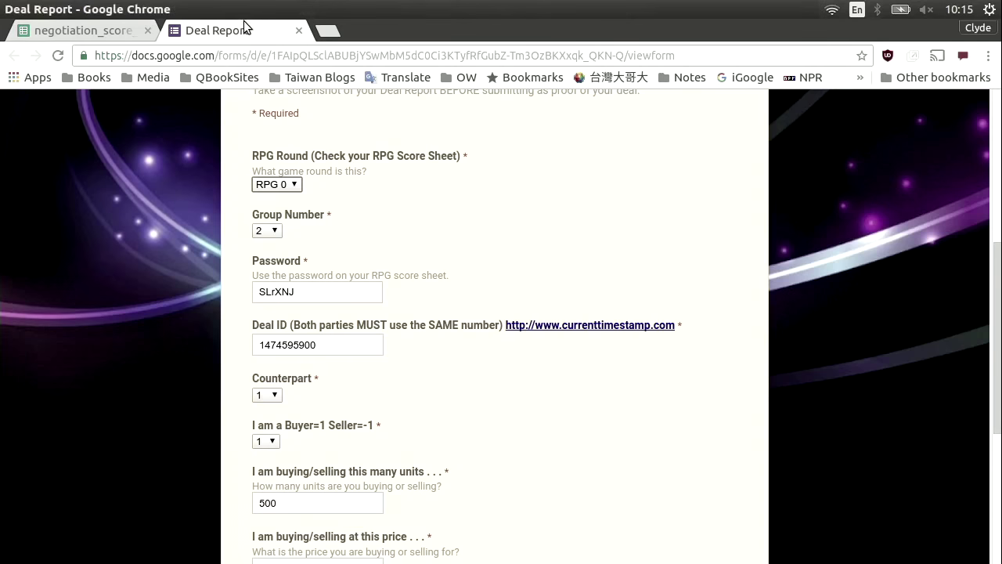
Highlight the Deal ID entry and enlarge the form to 150% to read it with its timestamp link.
{"action": "double_click", "coordinate": [273, 344]}
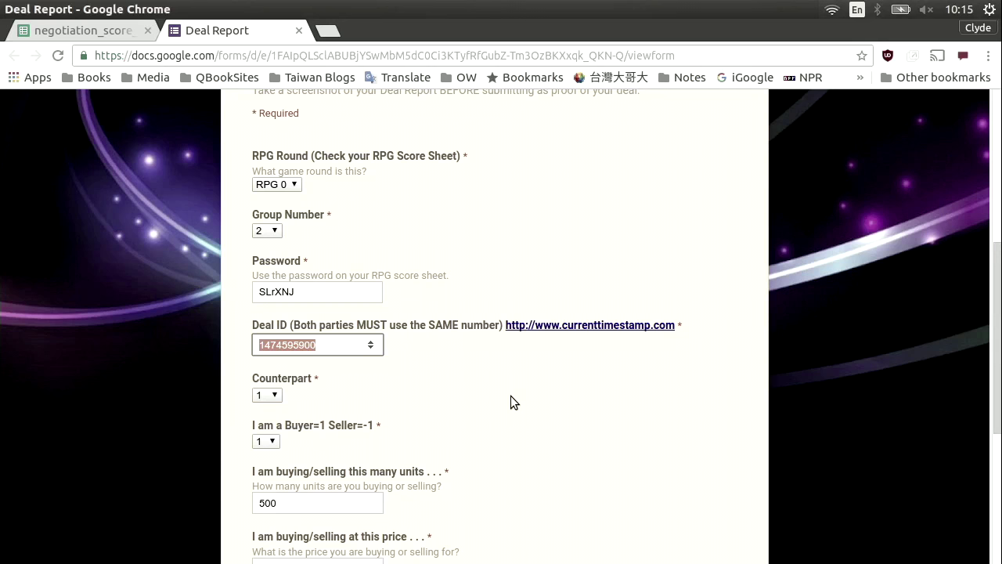
{"action": "key", "text": "ctrl+plus"}
{"action": "key", "text": "ctrl+plus"}
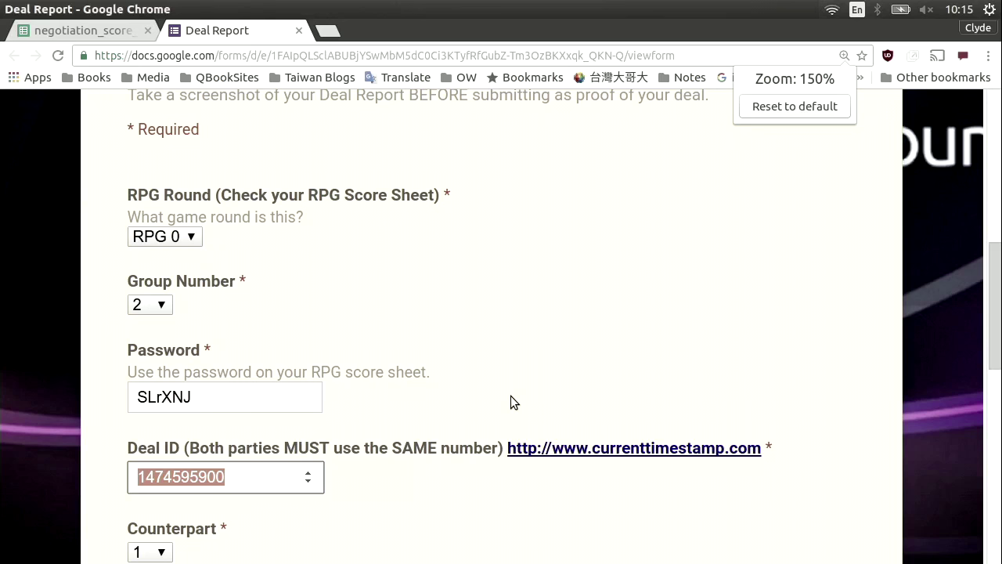
{"action": "scroll", "coordinate": [511, 387], "scroll_direction": "down", "scroll_amount": 2}
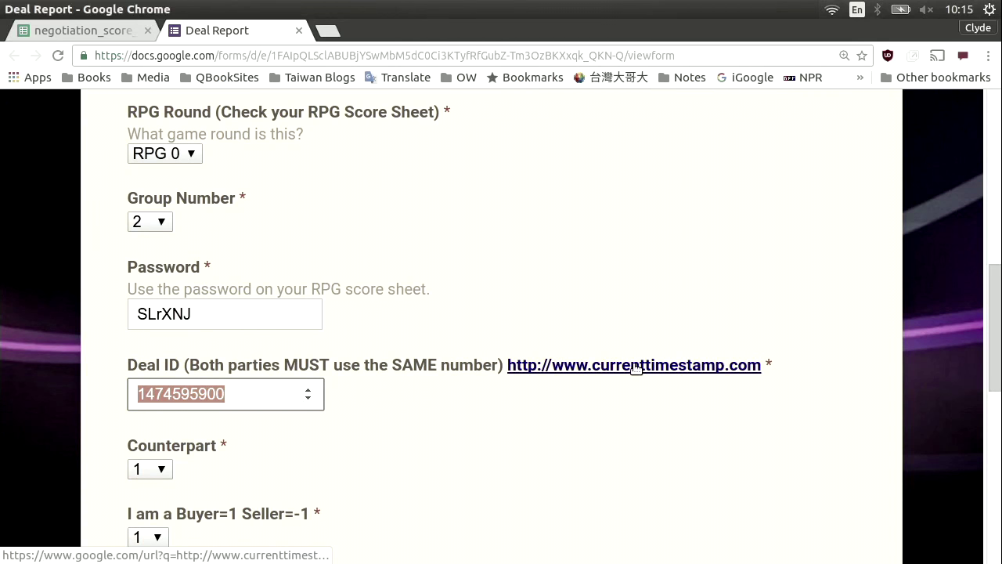
Review the counterpart, buyer/seller, units, price, quality and delivery entries, and submit the Deal Report.
{"action": "scroll", "coordinate": [355, 398], "scroll_direction": "down", "scroll_amount": 3}
{"action": "scroll", "coordinate": [355, 394], "scroll_direction": "down", "scroll_amount": 2}
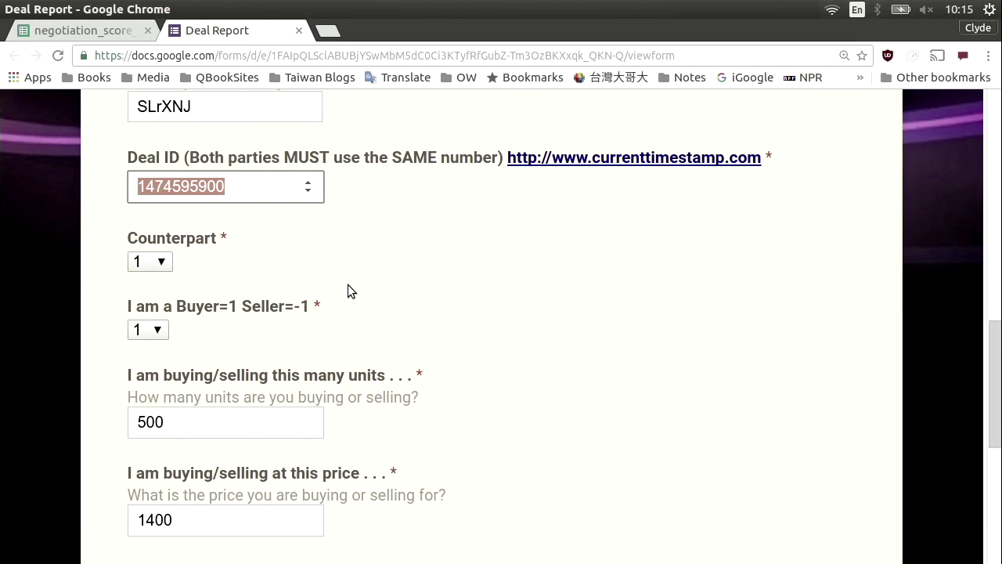
{"action": "scroll", "coordinate": [347, 284], "scroll_direction": "down", "scroll_amount": 3}
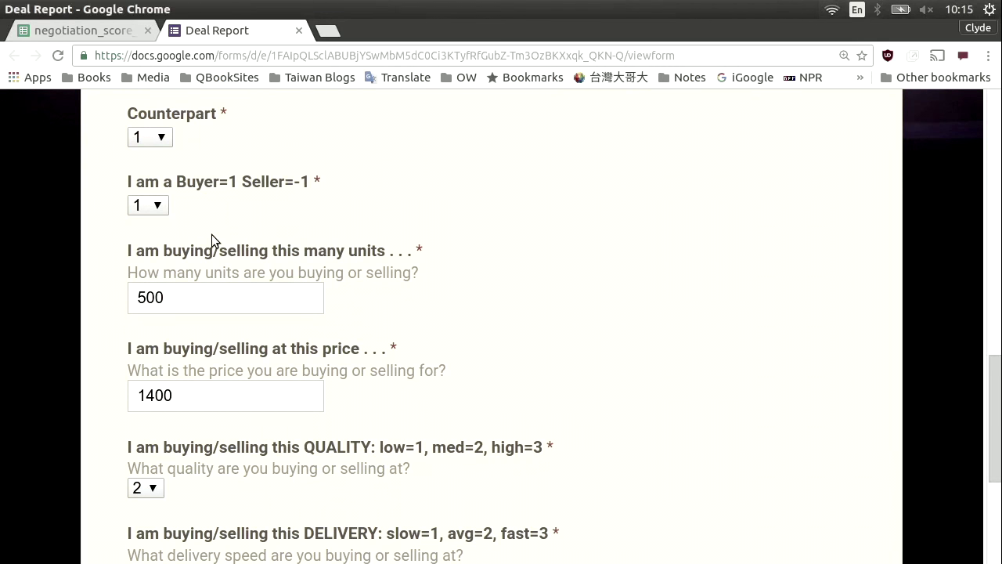
{"action": "scroll", "coordinate": [348, 307], "scroll_direction": "down", "scroll_amount": 1}
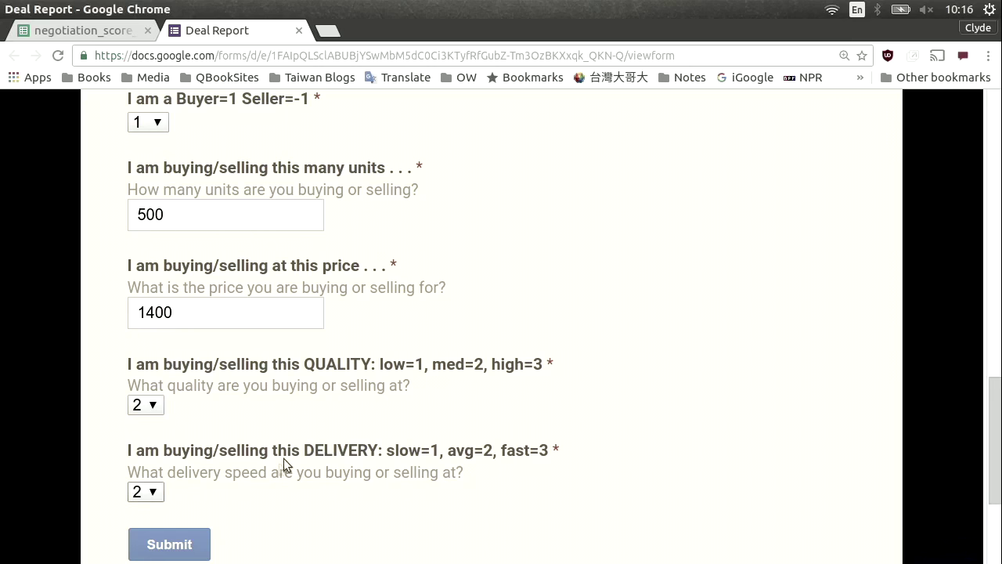
{"action": "left_click", "coordinate": [154, 547]}
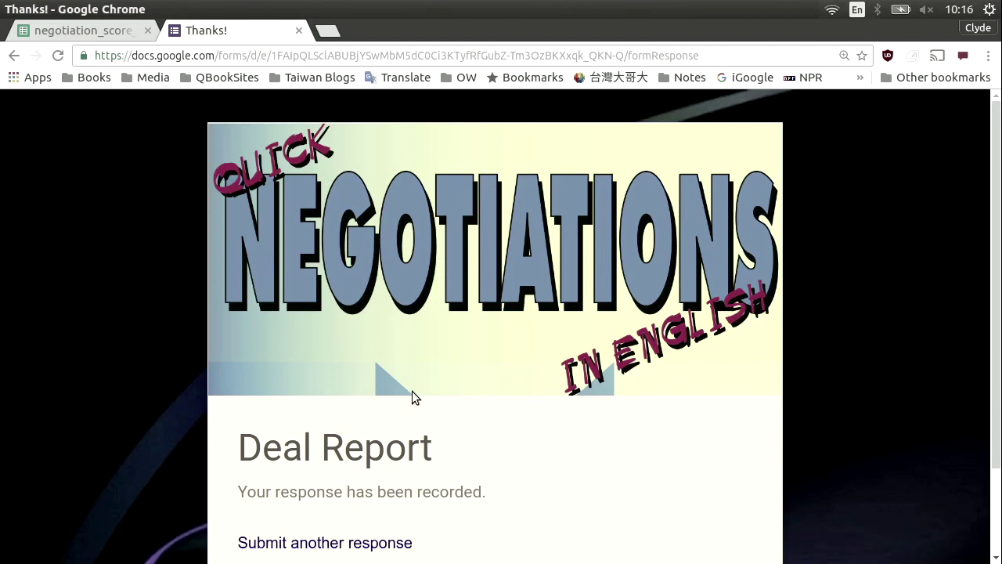
Switch to the negotiation_score_sheet_GROUP01 file in Firefox and check the Group number on its Seller sheet.
{"action": "key", "text": "alt+Tab"}
{"action": "key", "text": "alt+Tab"}
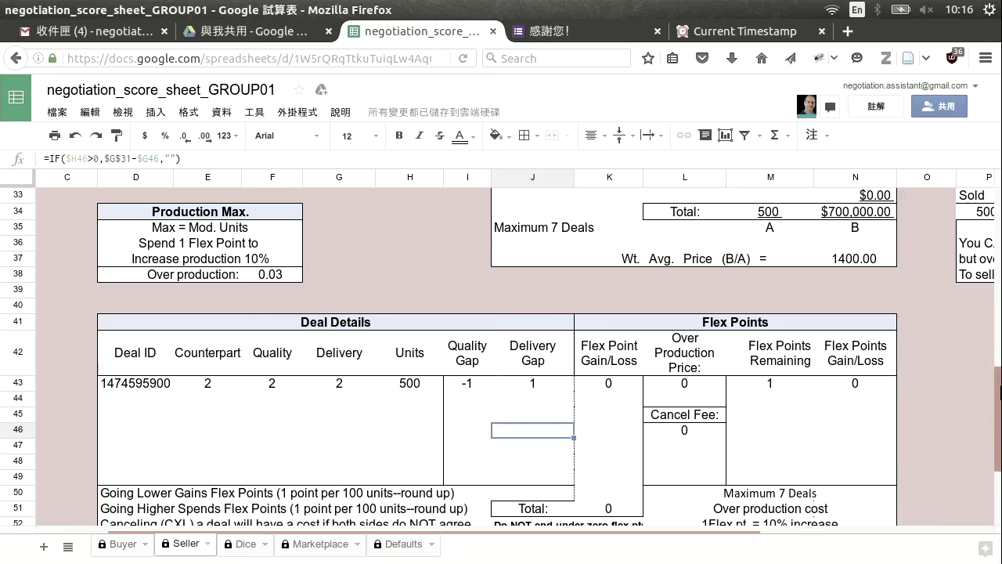
{"action": "left_click_drag", "start_coordinate": [999, 391], "coordinate": [999, 332]}
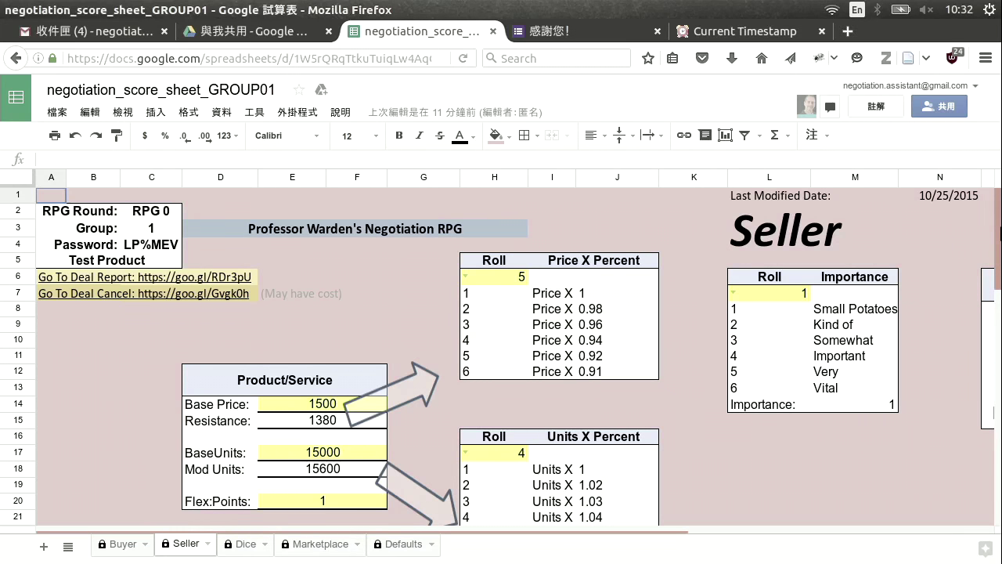
{"action": "left_click", "coordinate": [167, 230]}
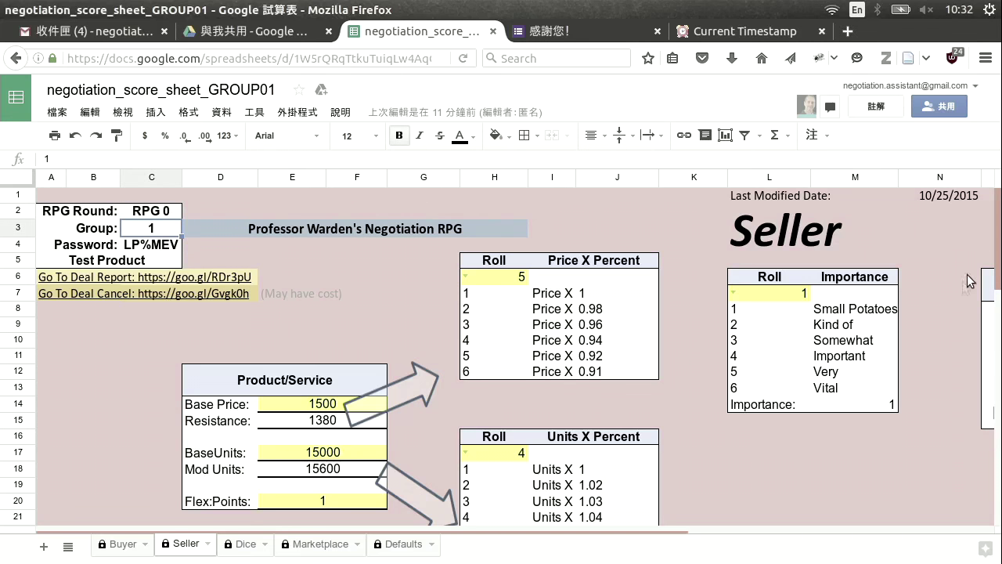
Check the deal's ID in the Weighted Avg. Price and Deal Details tables of Group 1's Seller sheet.
{"action": "left_click_drag", "start_coordinate": [1000, 227], "coordinate": [999, 345]}
{"action": "left_click", "coordinate": [631, 279]}
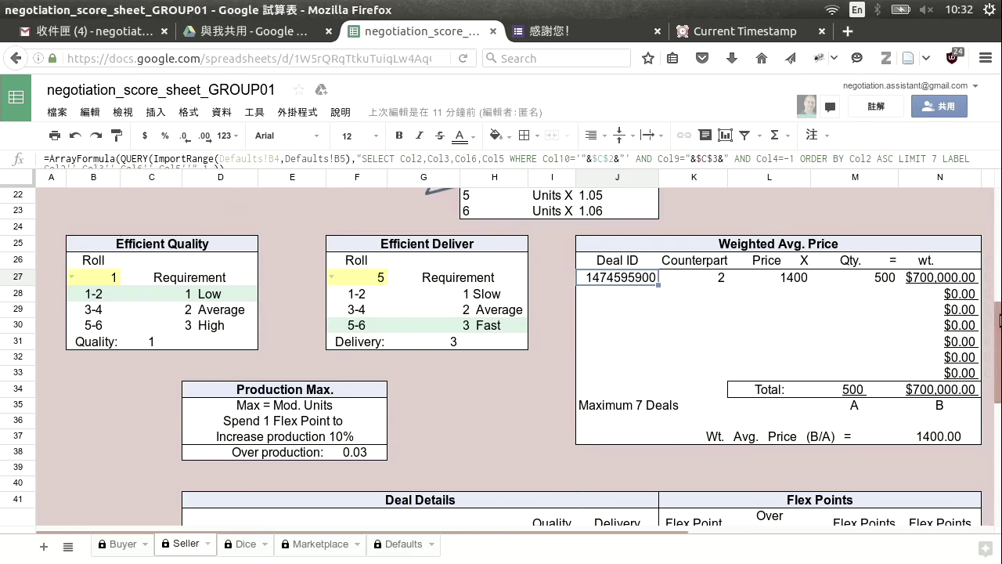
{"action": "scroll", "coordinate": [1000, 320], "scroll_direction": "down", "scroll_amount": 5}
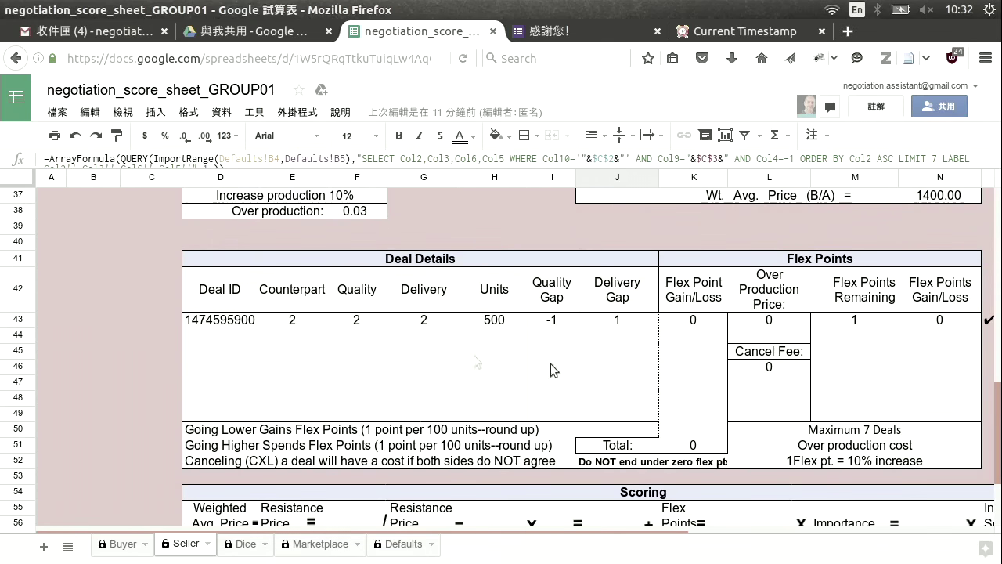
{"action": "left_click", "coordinate": [222, 323]}
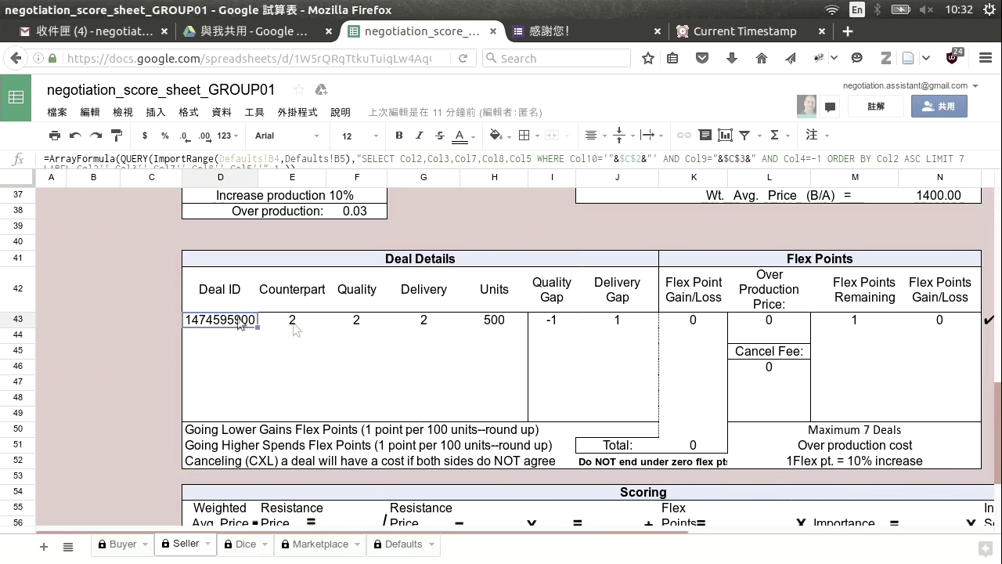
Inspect the report-matching status beside the deal's Flex Points and review its Deal Details row.
{"action": "left_click_drag", "start_coordinate": [521, 532], "coordinate": [733, 543]}
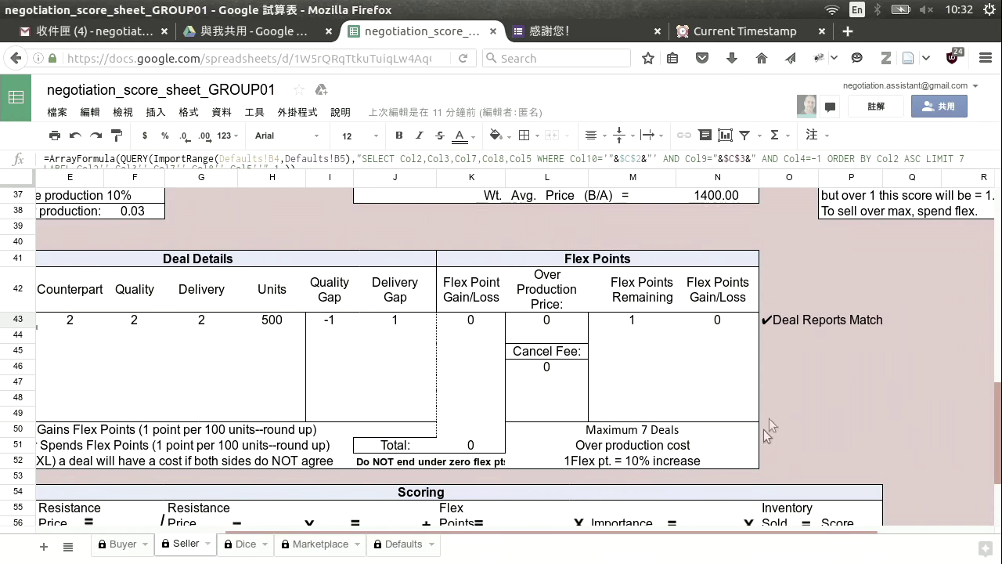
{"action": "left_click", "coordinate": [806, 326]}
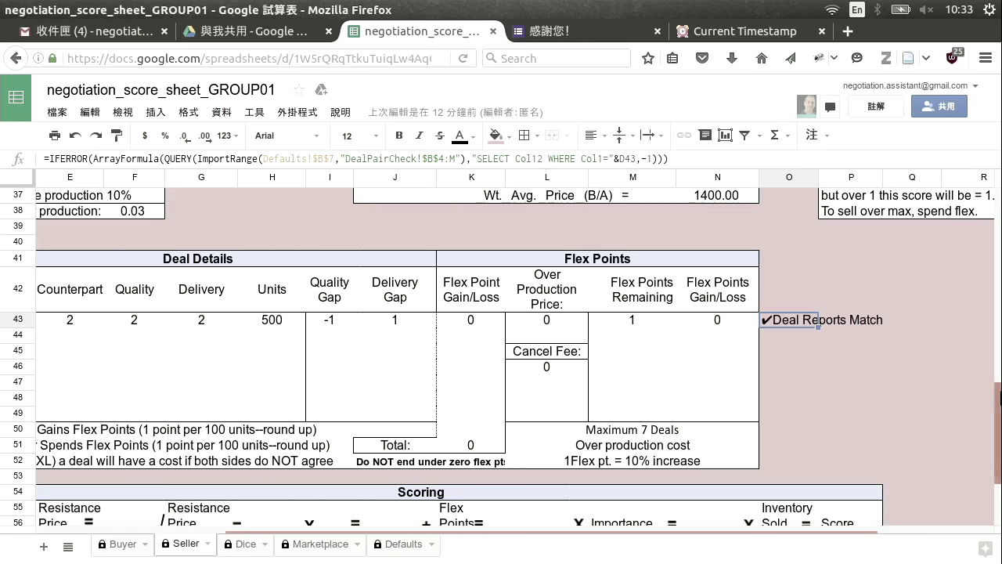
{"action": "scroll", "coordinate": [501, 357], "scroll_direction": "up", "scroll_amount": 1}
{"action": "scroll", "coordinate": [125, 353], "scroll_direction": "down", "scroll_amount": 2}
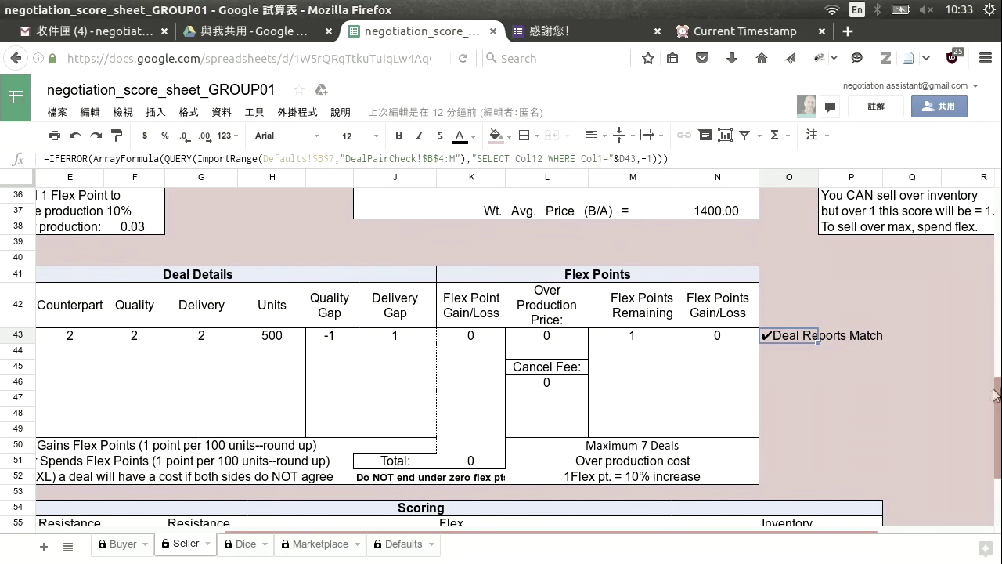
{"action": "left_click_drag", "start_coordinate": [513, 531], "coordinate": [425, 532]}
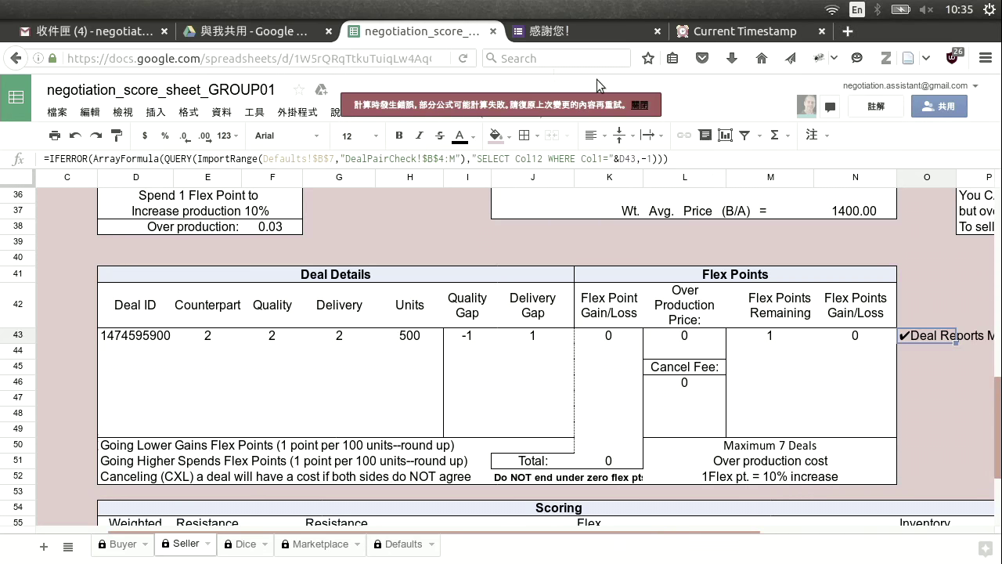
Reload the Group 1 score sheet and recheck the Seller deal's report-matching status.
{"action": "left_click", "coordinate": [464, 58]}
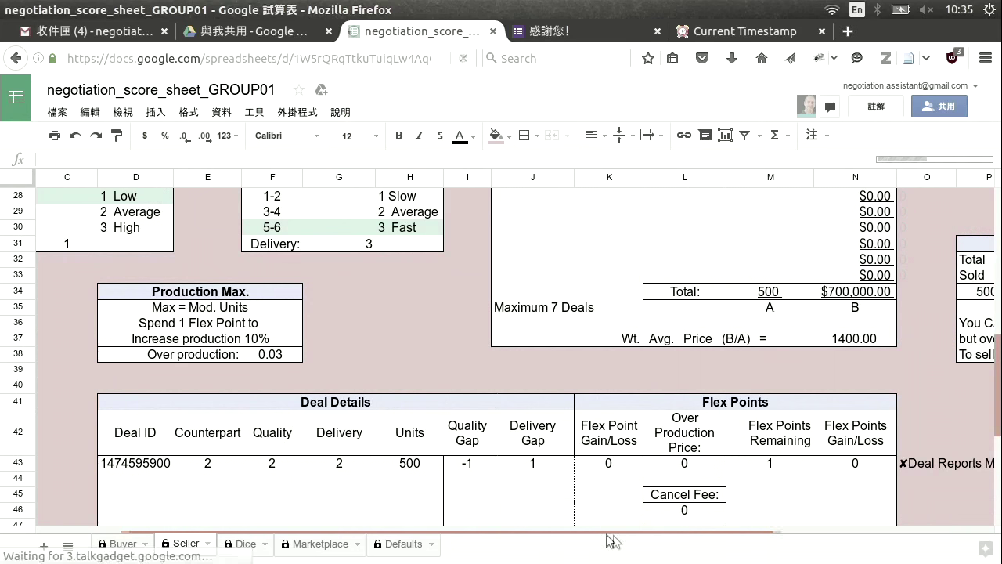
{"action": "scroll", "coordinate": [759, 486], "scroll_direction": "right", "scroll_amount": 3}
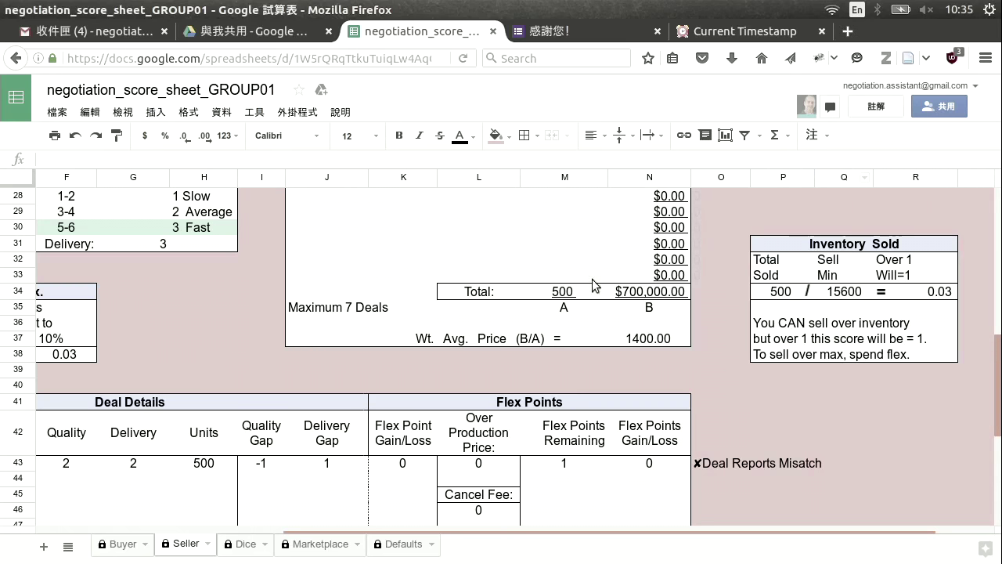
{"action": "left_click", "coordinate": [463, 59]}
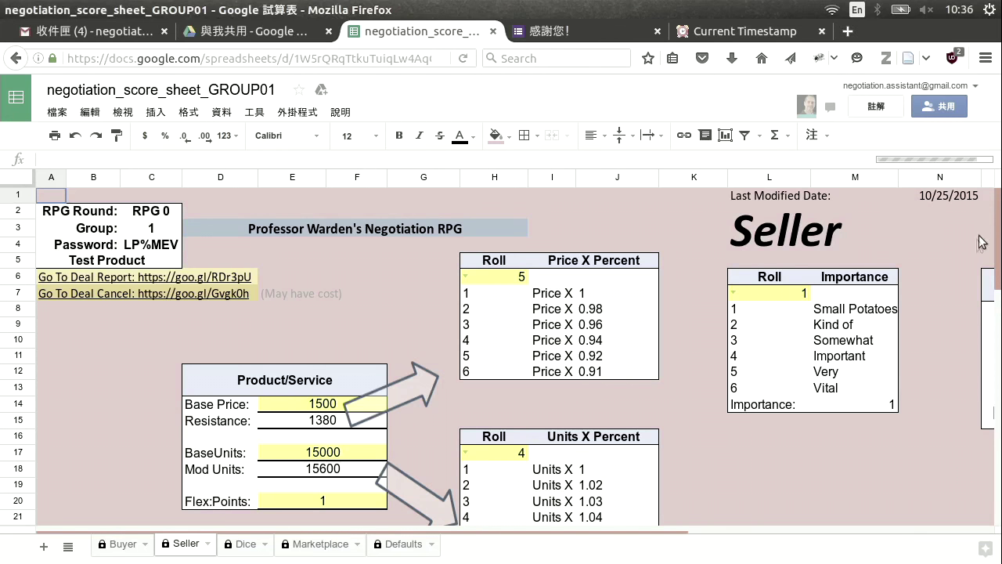
{"action": "left_click_drag", "start_coordinate": [1000, 249], "coordinate": [997, 420]}
{"action": "left_click_drag", "start_coordinate": [656, 542], "coordinate": [798, 546]}
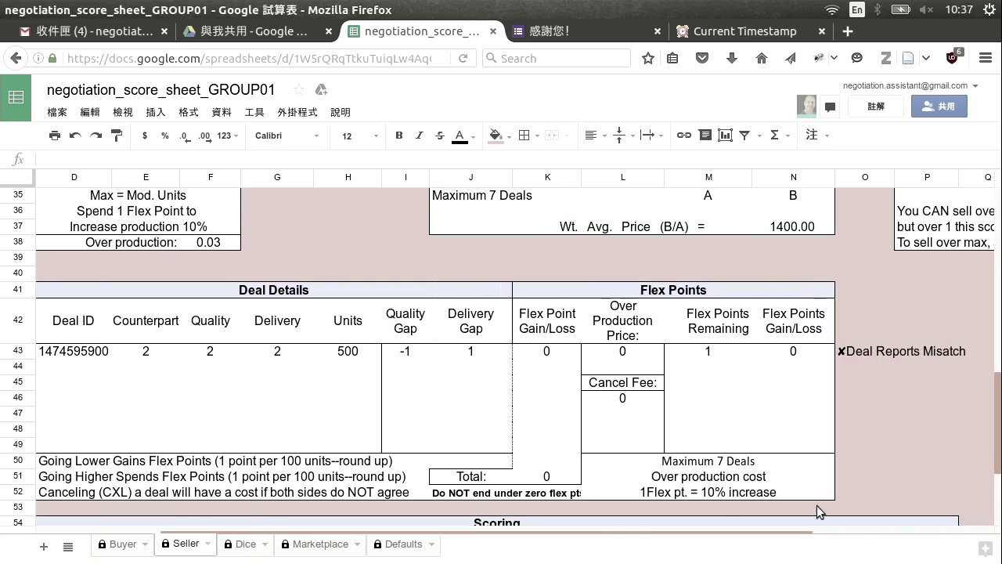
{"action": "left_click_drag", "start_coordinate": [772, 530], "coordinate": [736, 530]}
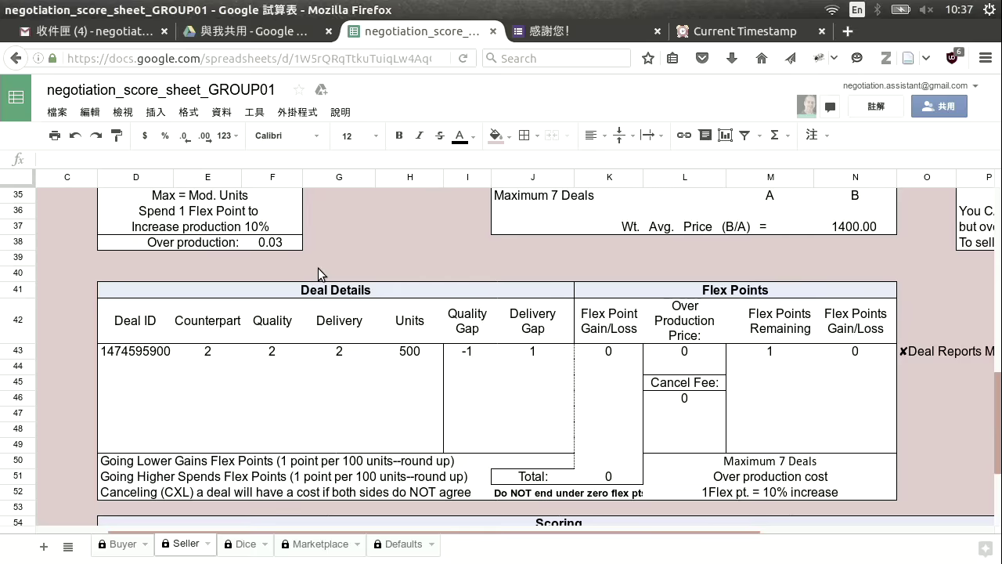
Open the Deal Report form linked on the Seller sheet and look through its instructions and fields.
{"action": "scroll", "coordinate": [318, 268], "scroll_direction": "up", "scroll_amount": 10}
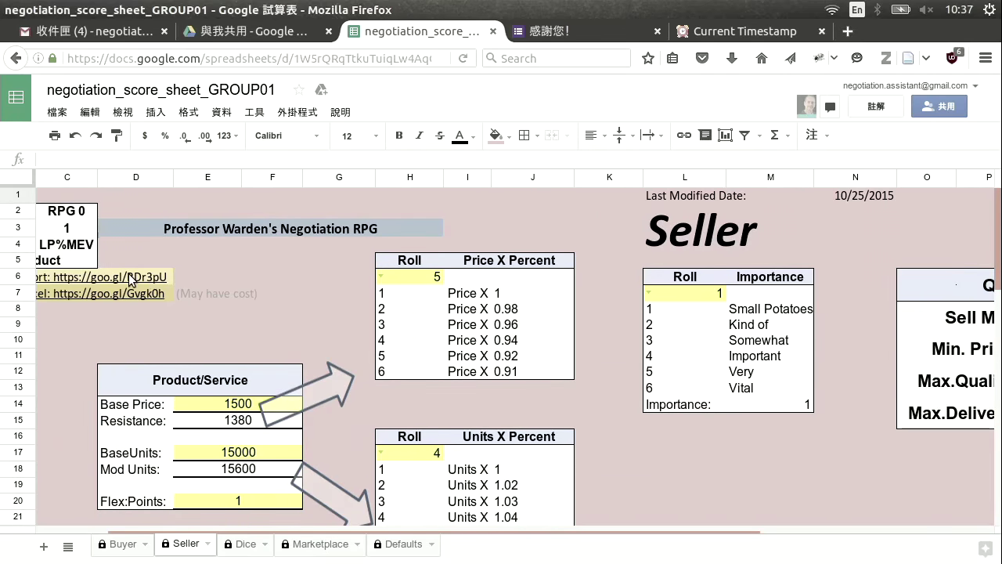
{"action": "left_click", "coordinate": [130, 280]}
{"action": "left_click", "coordinate": [94, 256]}
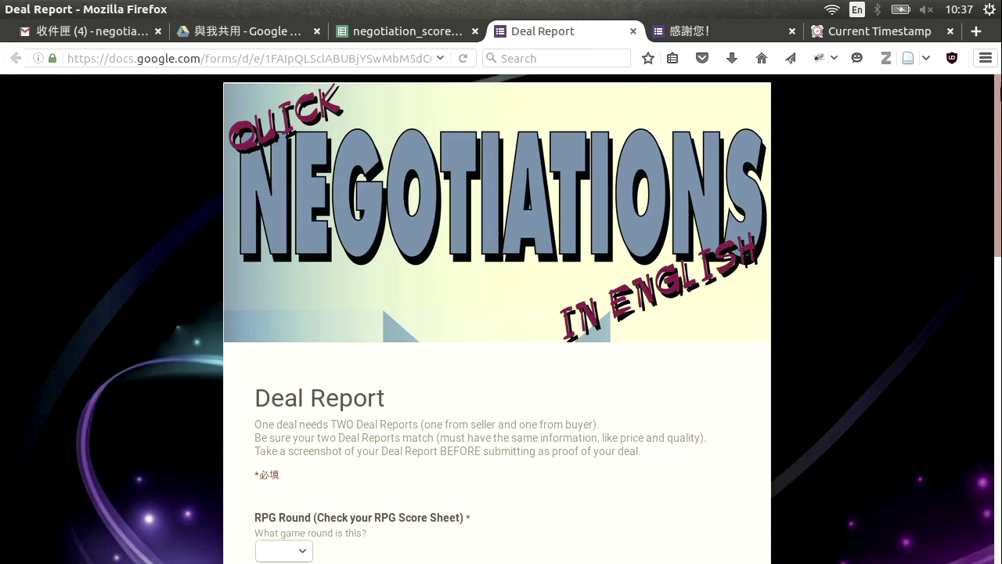
{"action": "scroll", "coordinate": [1000, 143], "scroll_direction": "down", "scroll_amount": 2}
{"action": "scroll", "coordinate": [1000, 133], "scroll_direction": "up", "scroll_amount": 4}
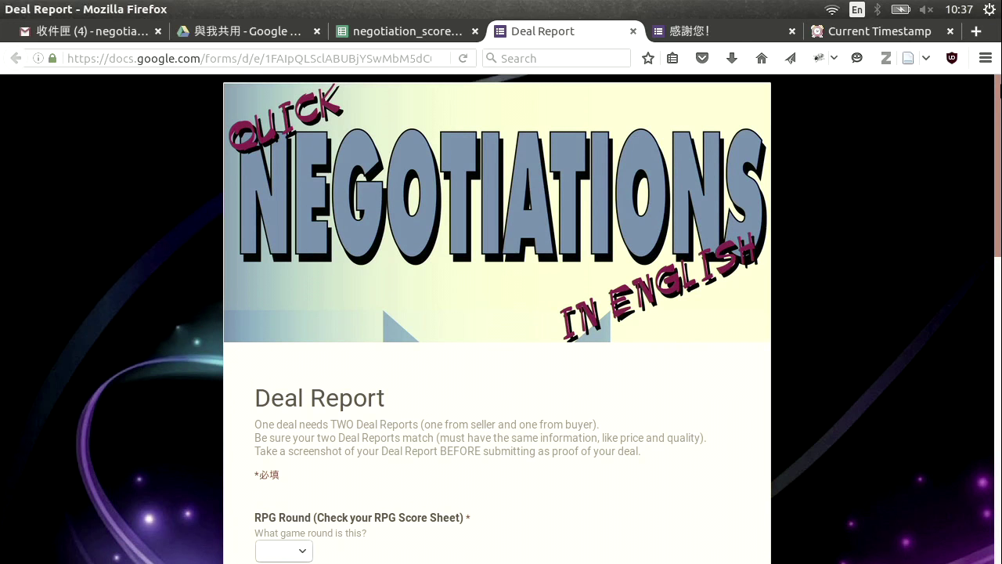
{"action": "left_click_drag", "start_coordinate": [1000, 90], "coordinate": [1000, 452]}
{"action": "key", "text": "Home"}
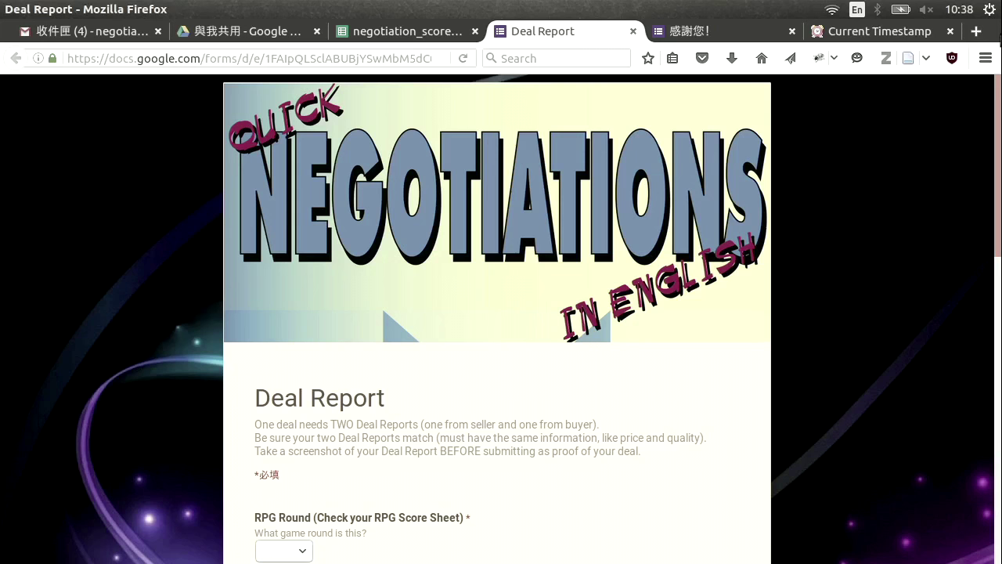
Return to Group 1's Seller sheet, review its deal tables, and reload it to recheck the report-matching status.
{"action": "left_click", "coordinate": [395, 32]}
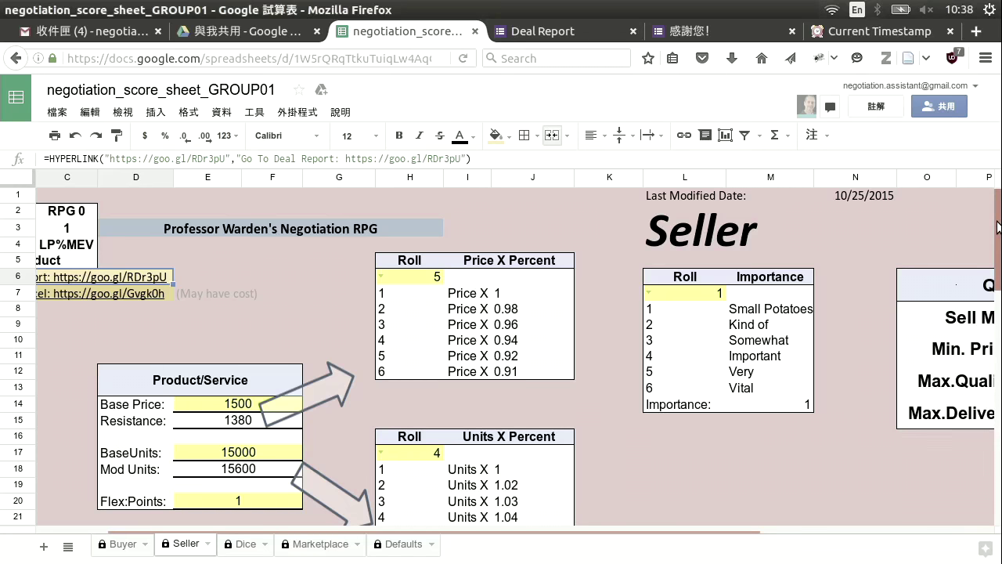
{"action": "left_click_drag", "start_coordinate": [998, 227], "coordinate": [1000, 330]}
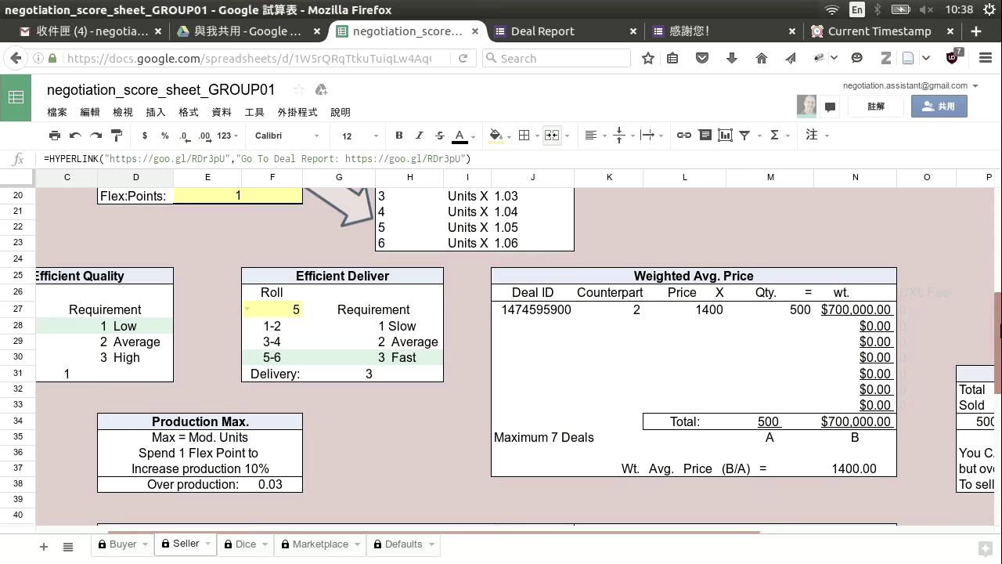
{"action": "left_click_drag", "start_coordinate": [1000, 335], "coordinate": [1000, 395]}
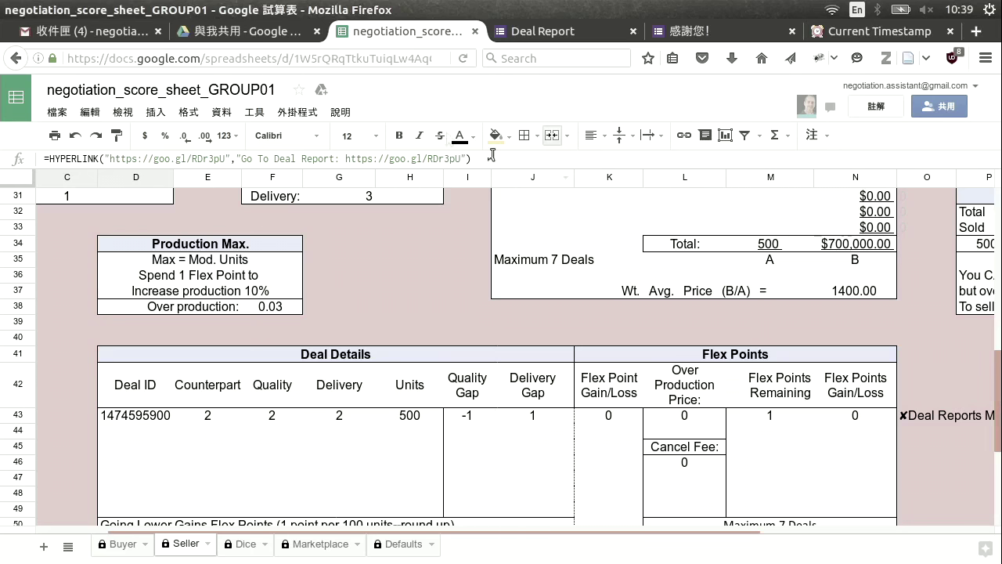
{"action": "left_click", "coordinate": [465, 58]}
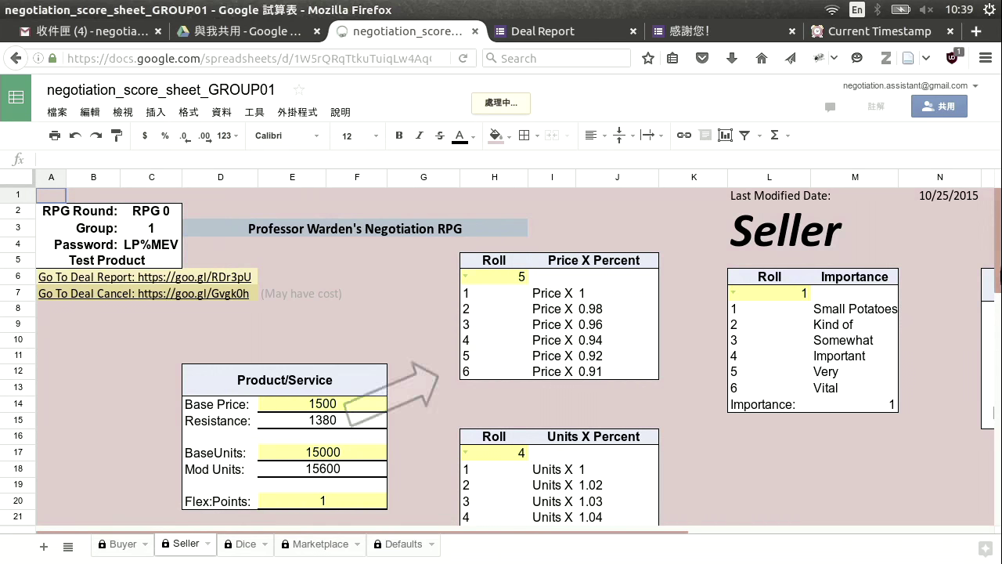
{"action": "scroll", "coordinate": [537, 529], "scroll_direction": "down", "scroll_amount": 10}
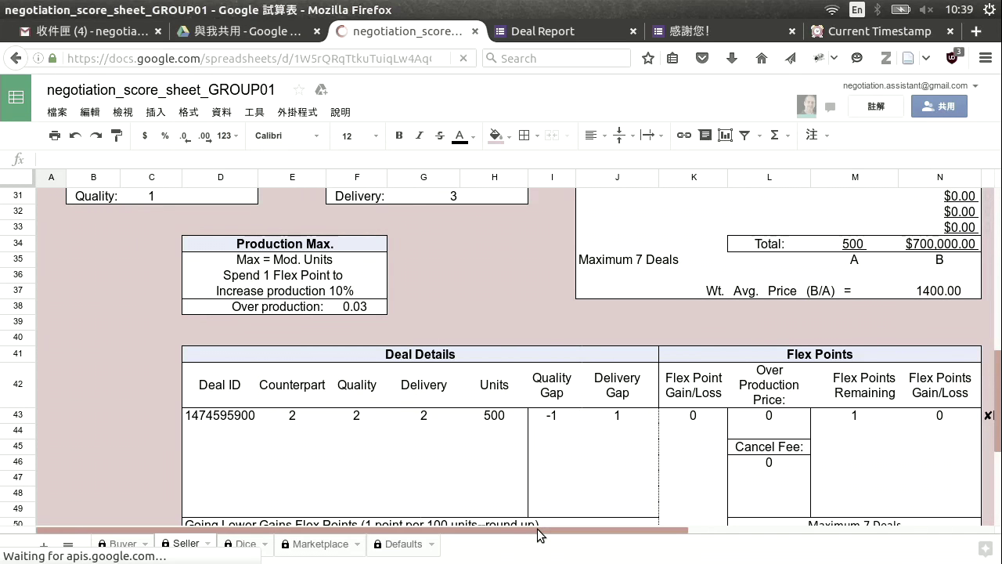
{"action": "scroll", "coordinate": [537, 529], "scroll_direction": "right", "scroll_amount": 3}
{"action": "scroll", "coordinate": [537, 528], "scroll_direction": "down", "scroll_amount": 2}
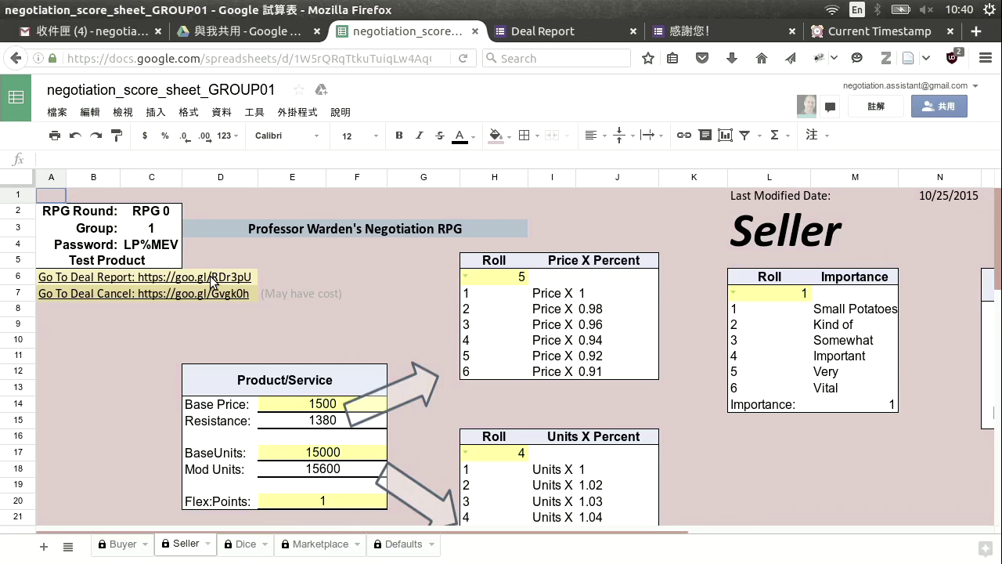
Open the CANCEL Deal Report form linked on the Seller sheet and close the blank Deal Report form.
{"action": "mouse_move", "coordinate": [154, 302]}
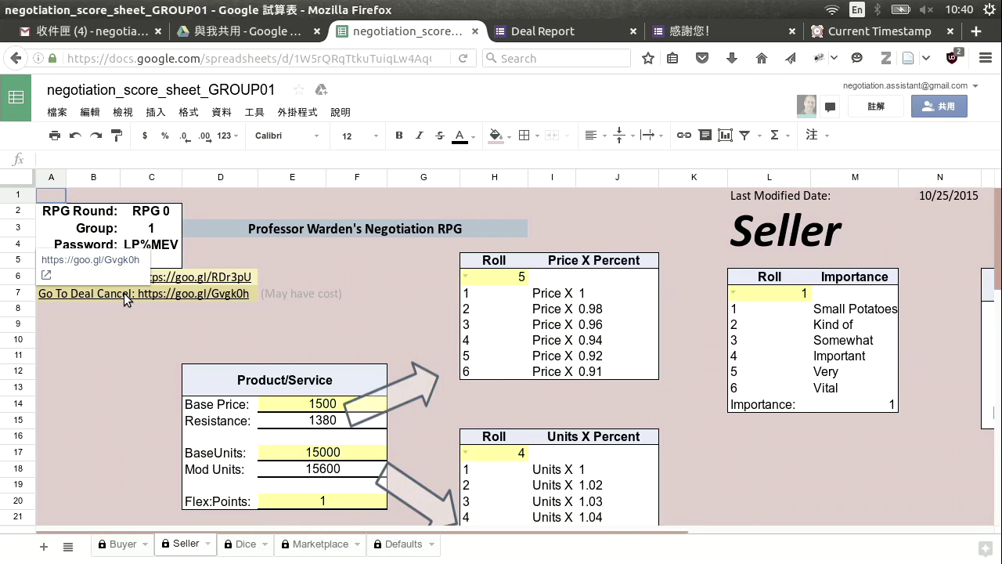
{"action": "left_click", "coordinate": [123, 293]}
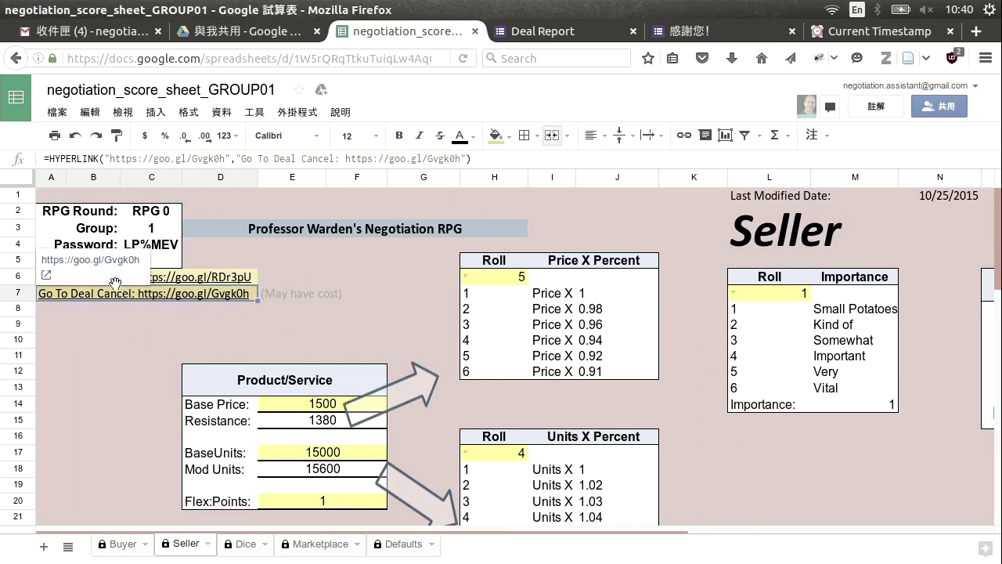
{"action": "left_click", "coordinate": [91, 260]}
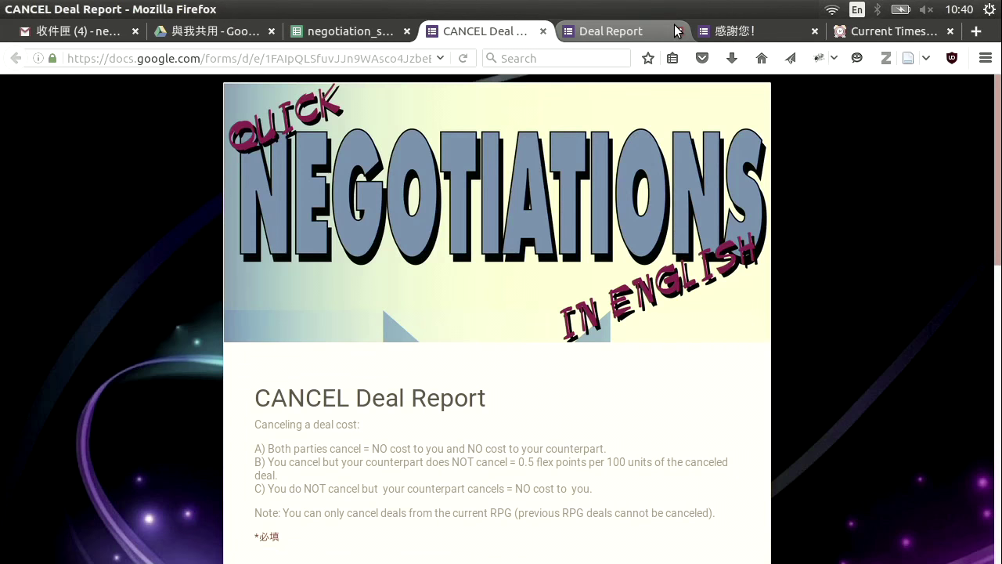
{"action": "left_click", "coordinate": [677, 31]}
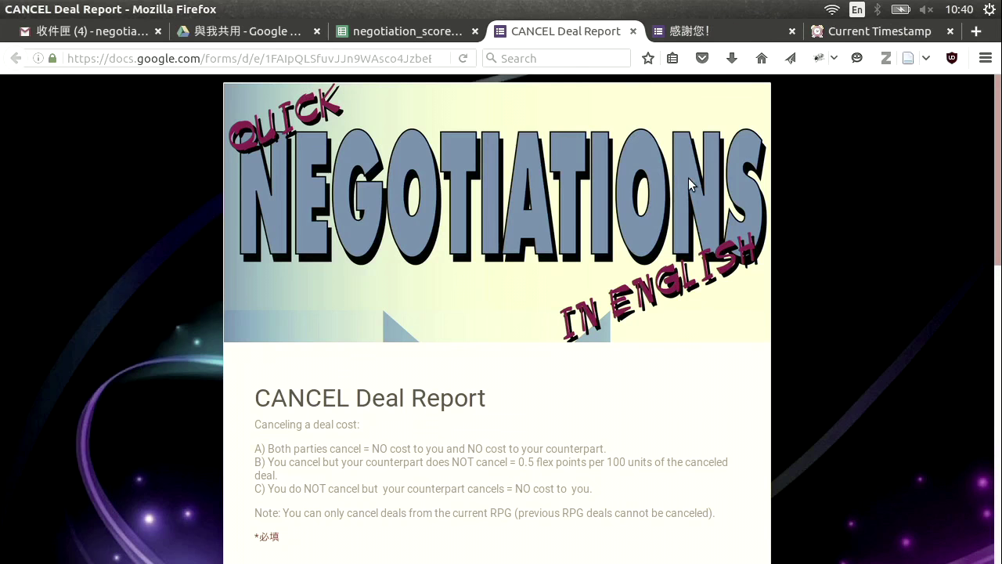
Set the cancellation form's RPG Round to RPG 0 and its Group Number to 1.
{"action": "left_click_drag", "start_coordinate": [1000, 153], "coordinate": [999, 348]}
{"action": "left_click", "coordinate": [300, 142]}
{"action": "left_click", "coordinate": [302, 170]}
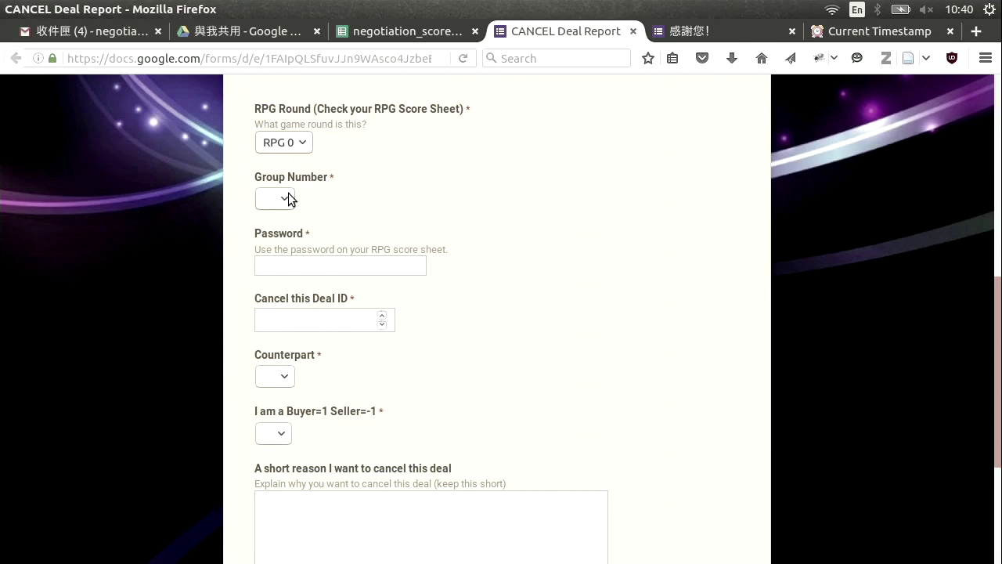
{"action": "left_click", "coordinate": [288, 198]}
{"action": "left_click", "coordinate": [274, 231]}
Copy the group password from the Seller sheet into the cancellation form's Password field.
{"action": "left_click", "coordinate": [324, 264]}
{"action": "left_click", "coordinate": [379, 30]}
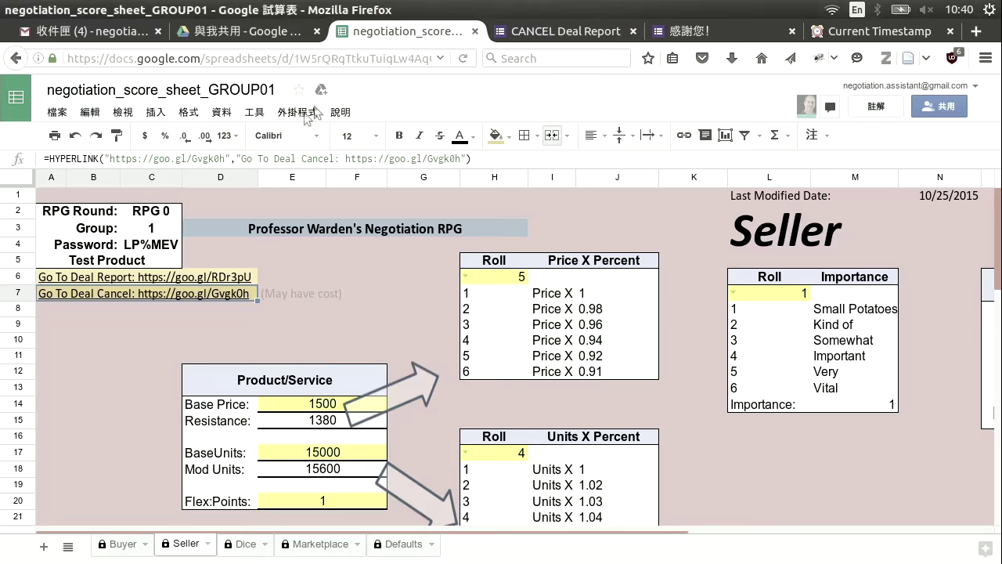
{"action": "key", "text": "ctrl+c"}
{"action": "left_click", "coordinate": [565, 31]}
{"action": "left_click", "coordinate": [341, 264]}
{"action": "key", "text": "ctrl+v"}
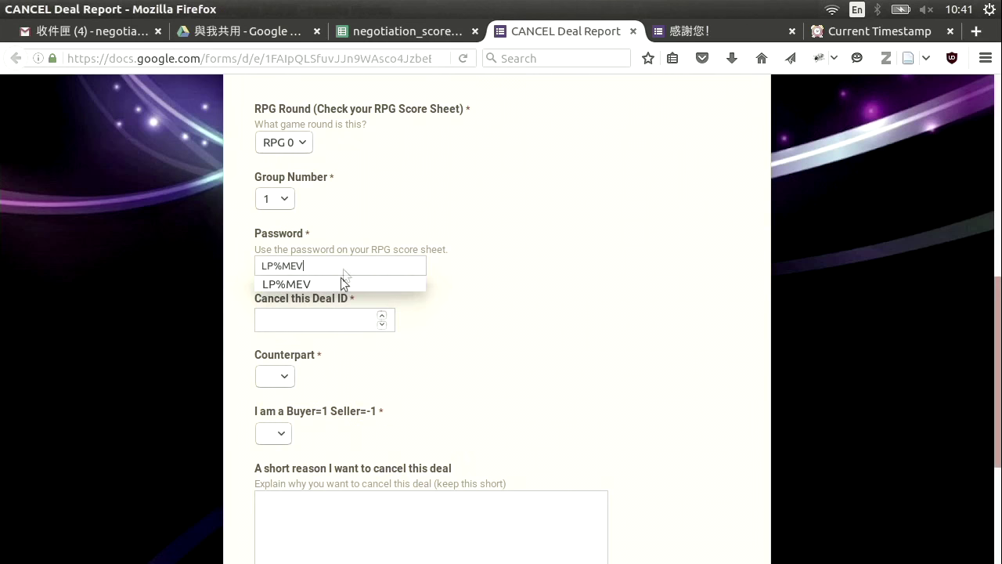
{"action": "left_click", "coordinate": [309, 325]}
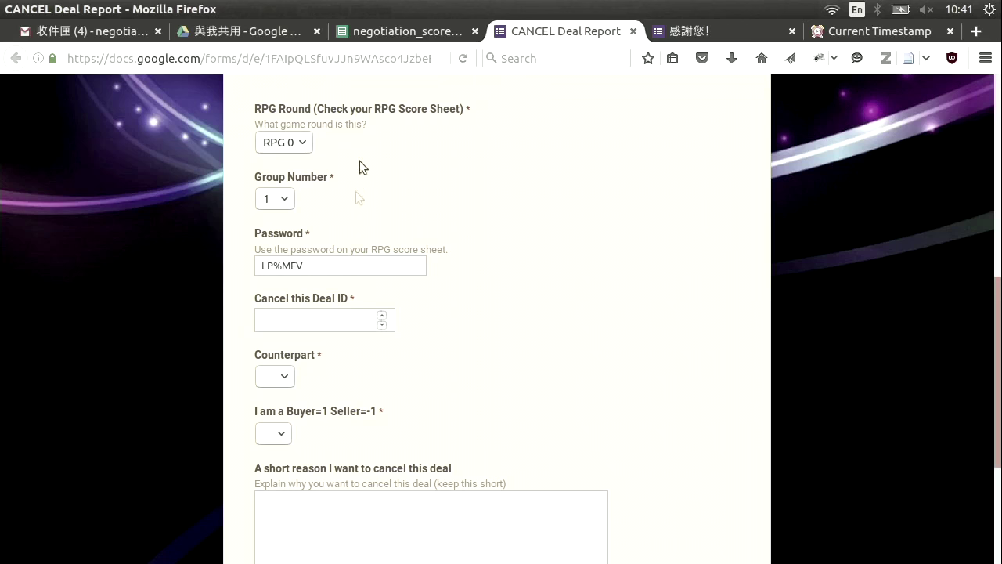
Copy the deal's ID from the Deal Details table on Group 1's Seller sheet into the cancellation form's Cancel this Deal ID field.
{"action": "left_click", "coordinate": [388, 25]}
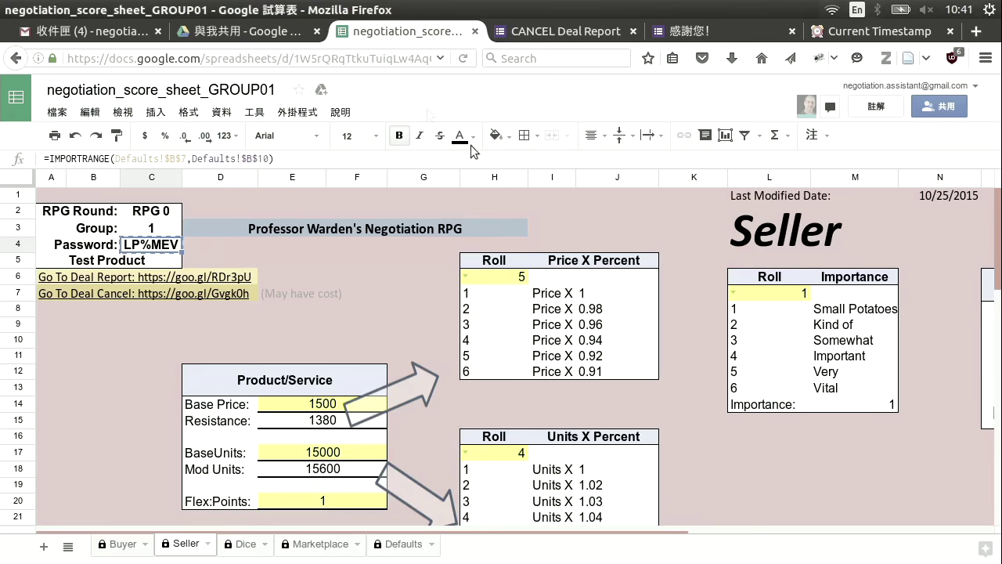
{"action": "scroll", "coordinate": [767, 286], "scroll_direction": "down", "scroll_amount": 5}
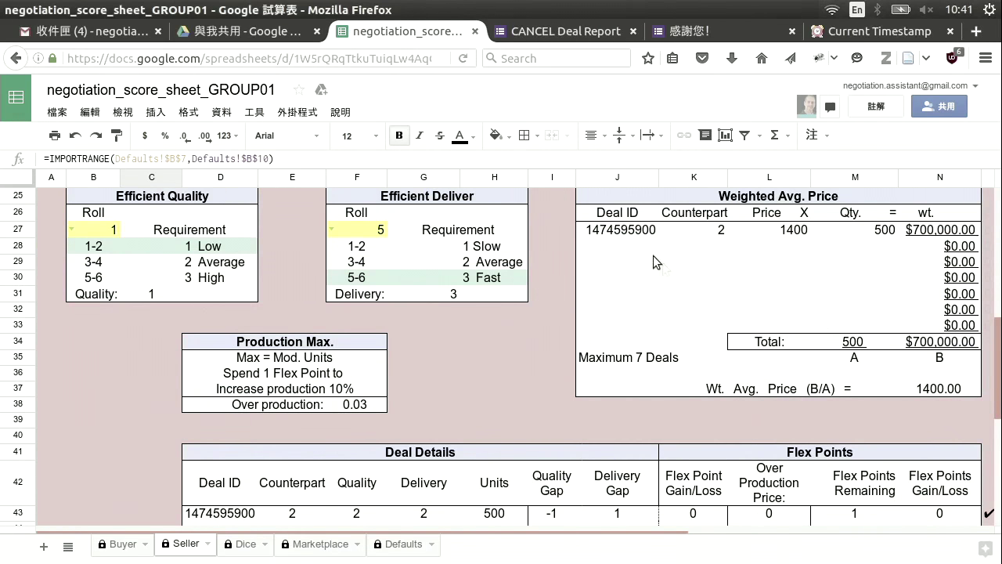
{"action": "left_click", "coordinate": [624, 237]}
{"action": "scroll", "coordinate": [548, 313], "scroll_direction": "down", "scroll_amount": 2}
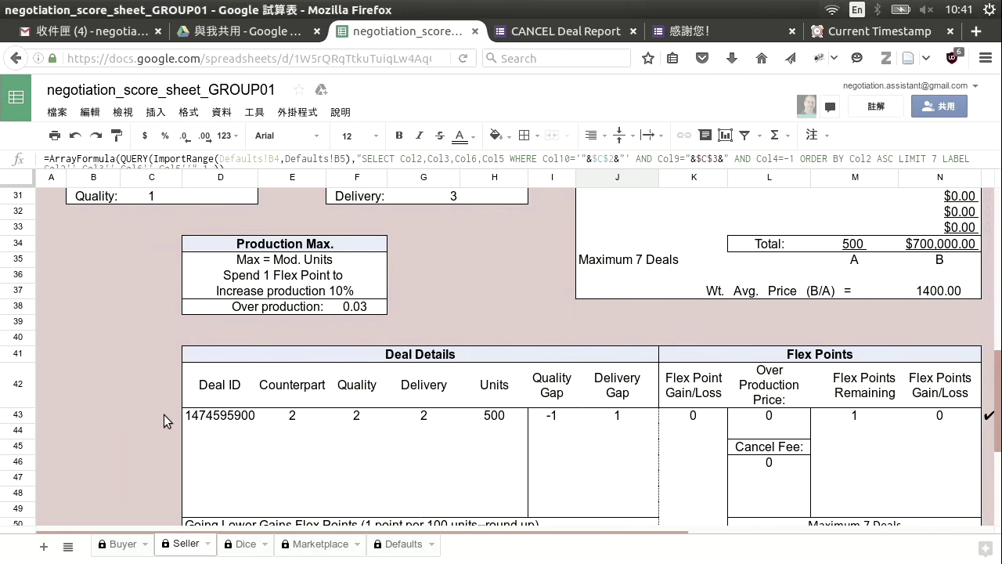
{"action": "left_click", "coordinate": [251, 420]}
{"action": "key", "text": "ctrl+c"}
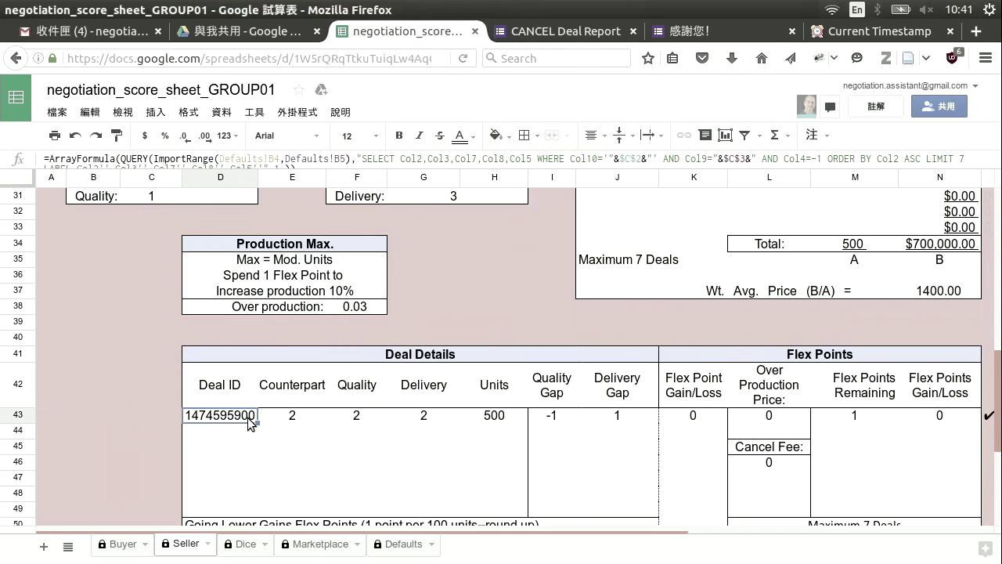
{"action": "left_click", "coordinate": [540, 33]}
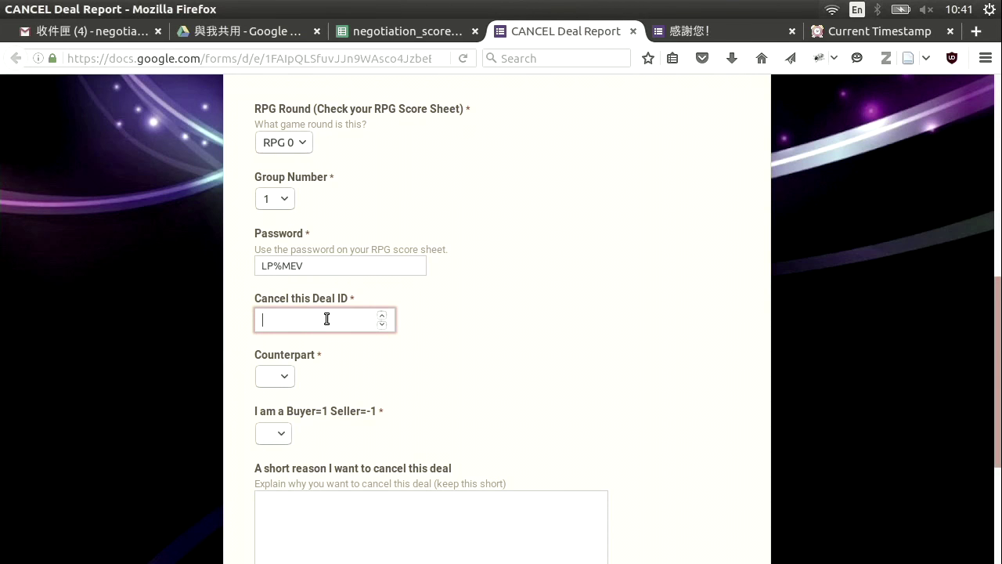
{"action": "key", "text": "ctrl+v"}
Complete the cancellation form with Counterpart 2, Buyer/Seller value -1, and the reason "We found a better deal.".
{"action": "key", "text": "ctrl+plus"}
{"action": "key", "text": "ctrl+plus"}
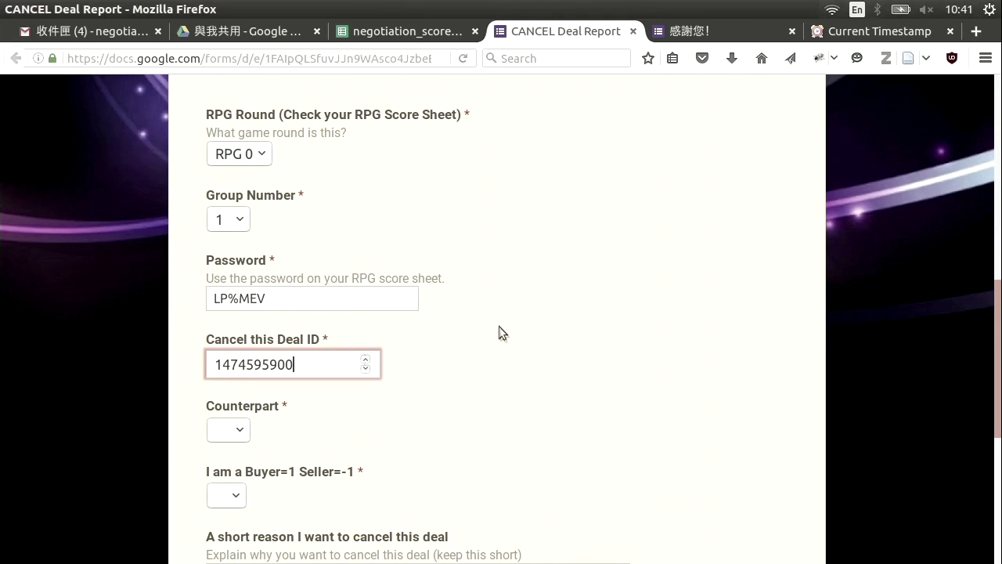
{"action": "scroll", "coordinate": [501, 333], "scroll_direction": "down", "scroll_amount": 3}
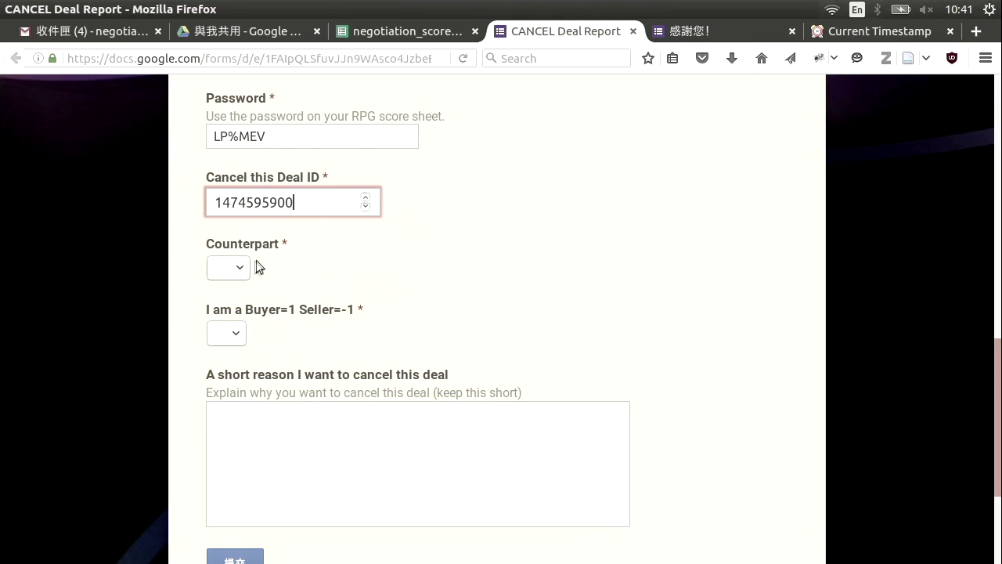
{"action": "left_click", "coordinate": [243, 267]}
{"action": "left_click", "coordinate": [236, 321]}
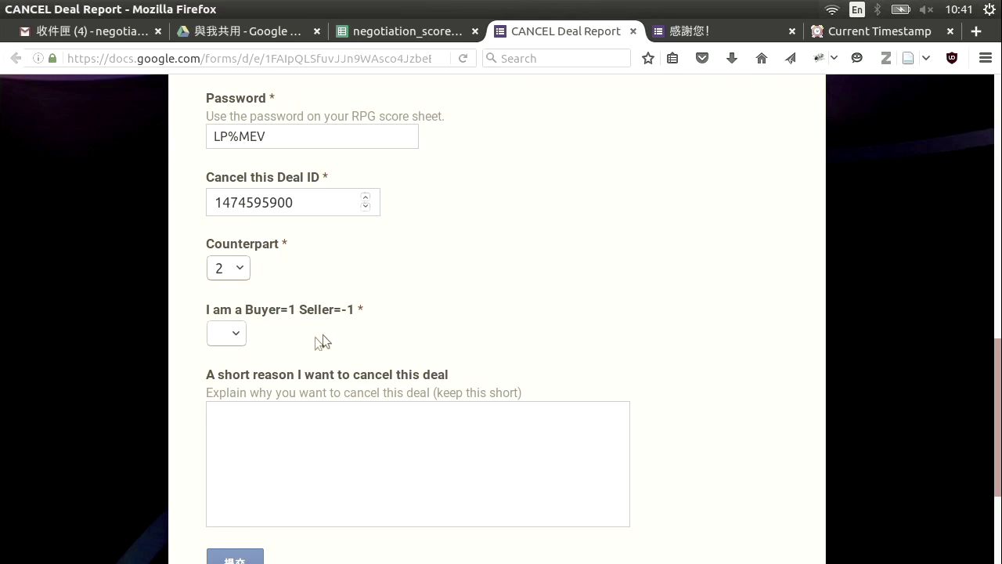
{"action": "left_click", "coordinate": [241, 333]}
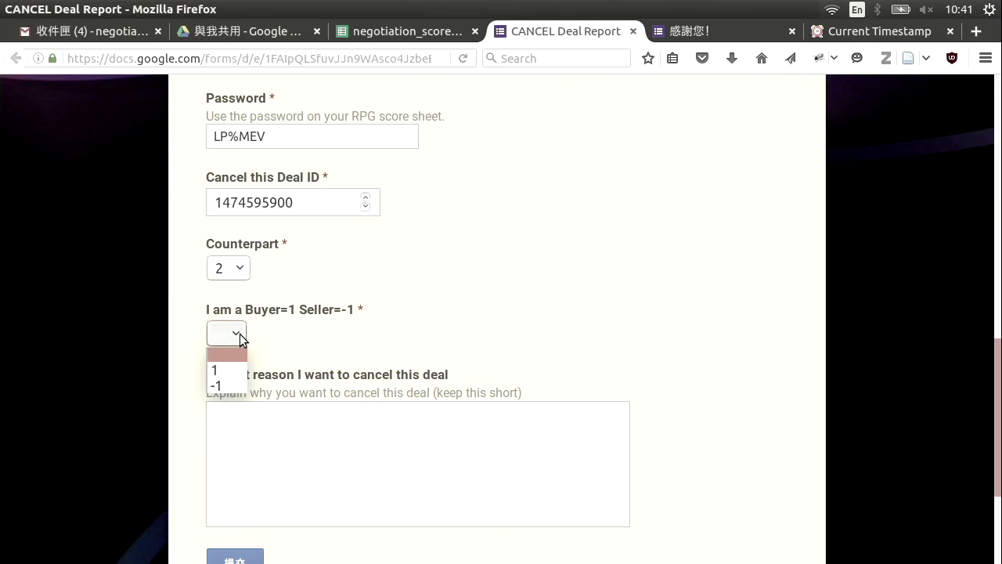
{"action": "left_click", "coordinate": [224, 382]}
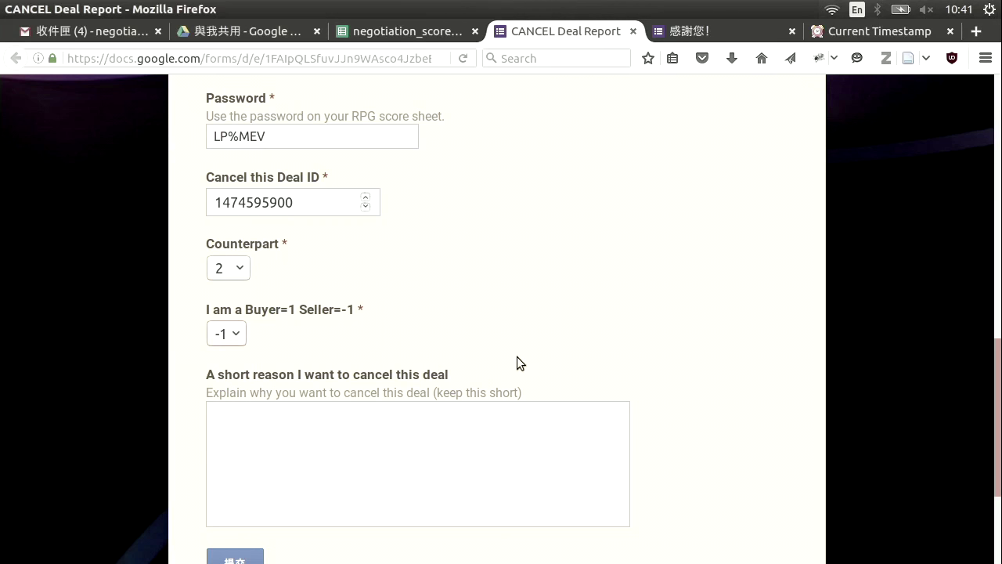
{"action": "left_click", "coordinate": [440, 453]}
{"action": "type", "text": "We found a better deal."}
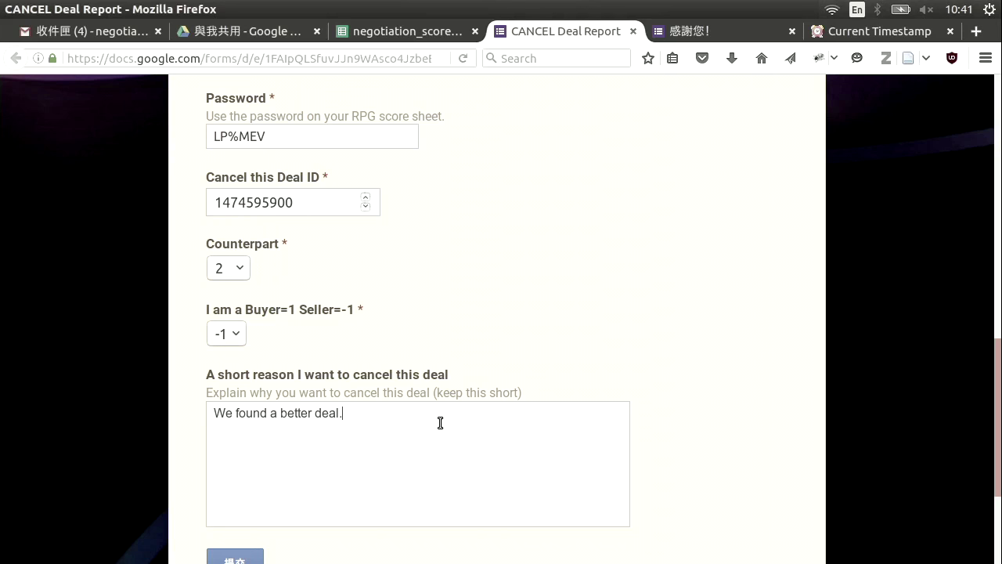
Review the deal cancellation cost rules A, B and C in the cancellation form's introduction.
{"action": "left_click_drag", "start_coordinate": [999, 364], "coordinate": [992, 193]}
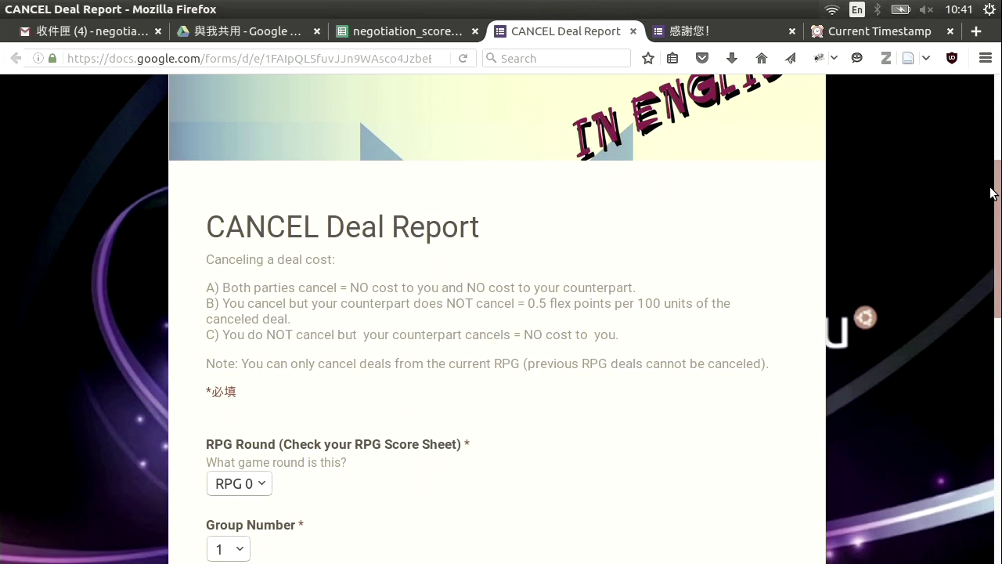
{"action": "key", "text": "ctrl+plus"}
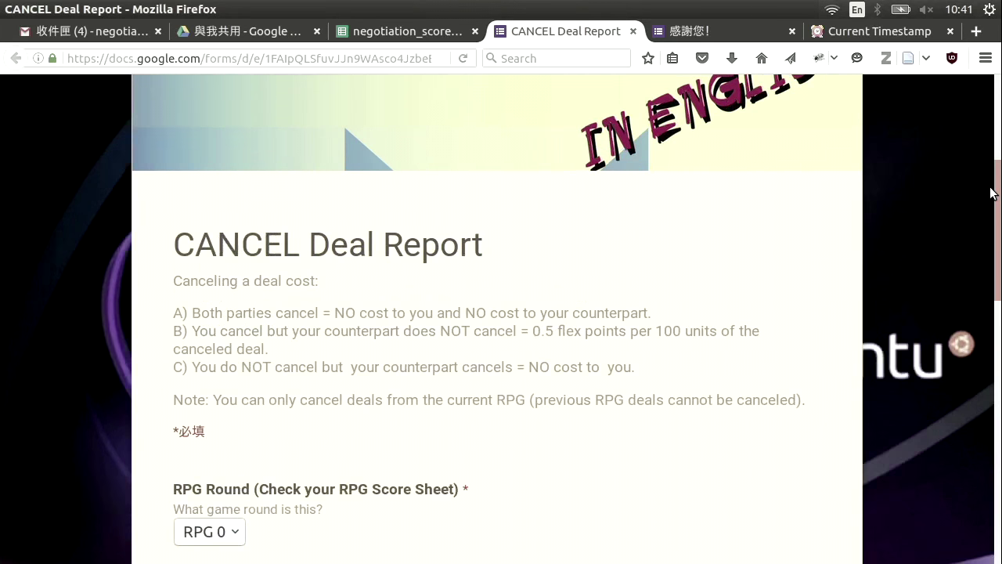
{"action": "key", "text": "ctrl+plus"}
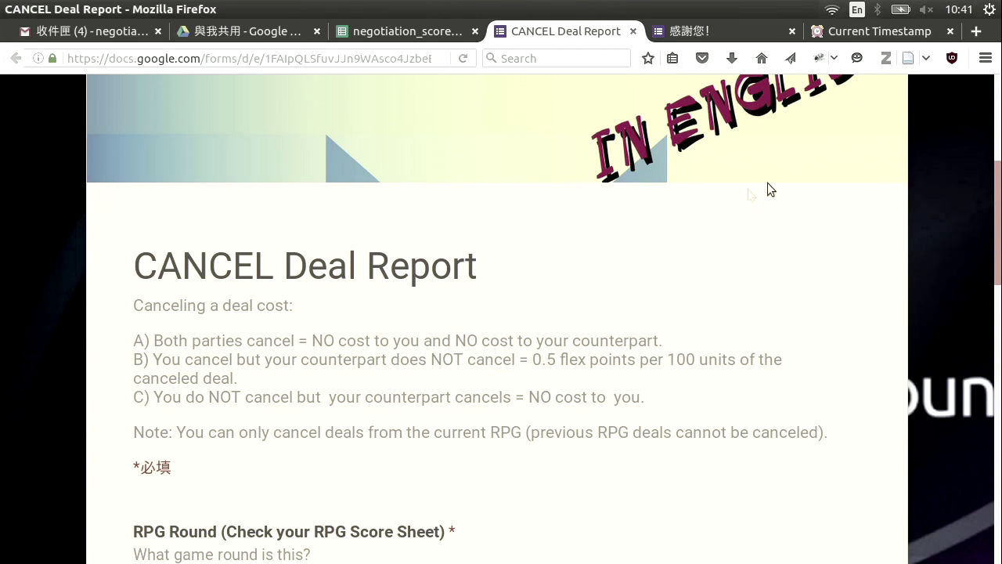
{"action": "scroll", "coordinate": [637, 216], "scroll_direction": "down", "scroll_amount": 5}
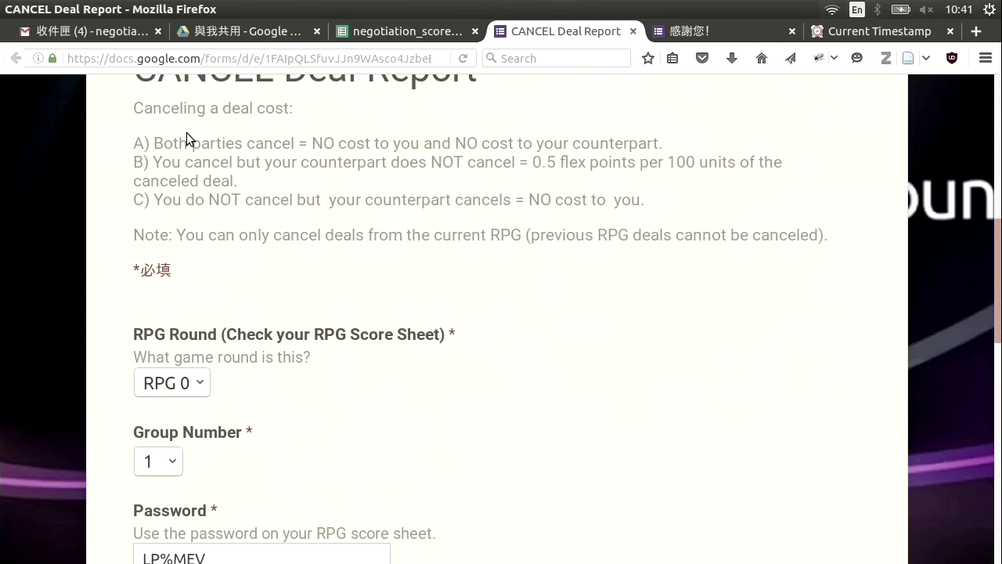
{"action": "scroll", "coordinate": [286, 207], "scroll_direction": "up", "scroll_amount": 3}
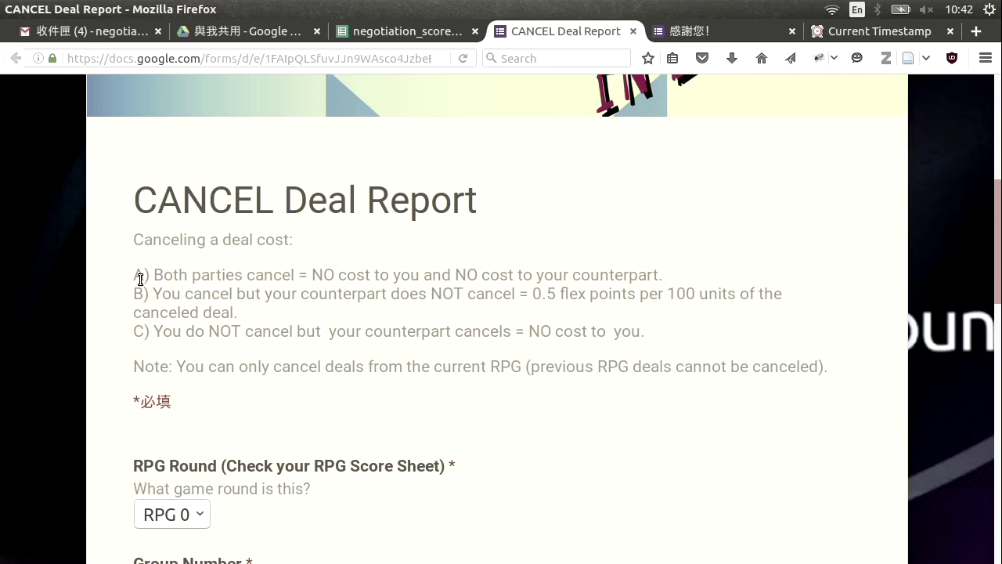
{"action": "left_click_drag", "start_coordinate": [163, 275], "coordinate": [672, 280]}
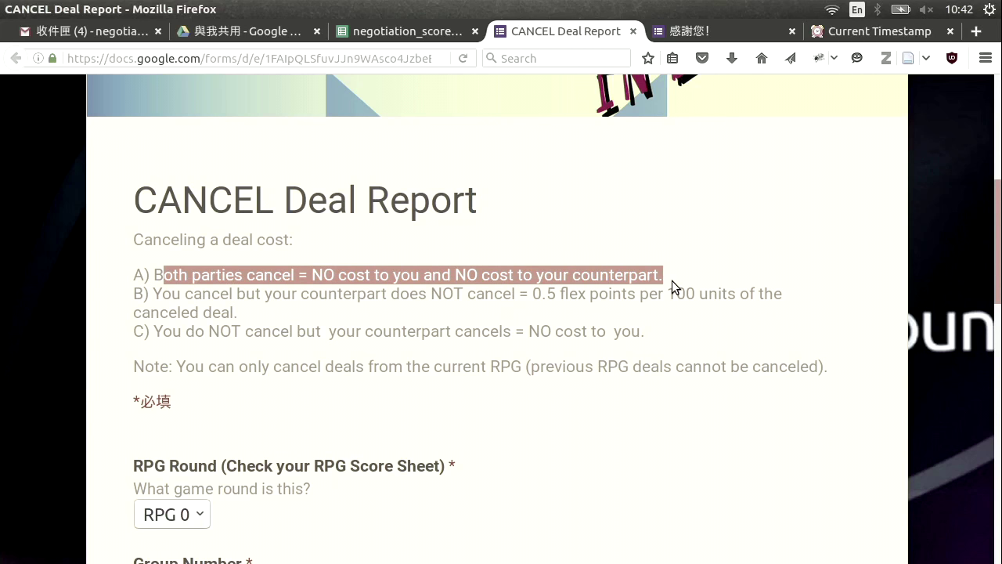
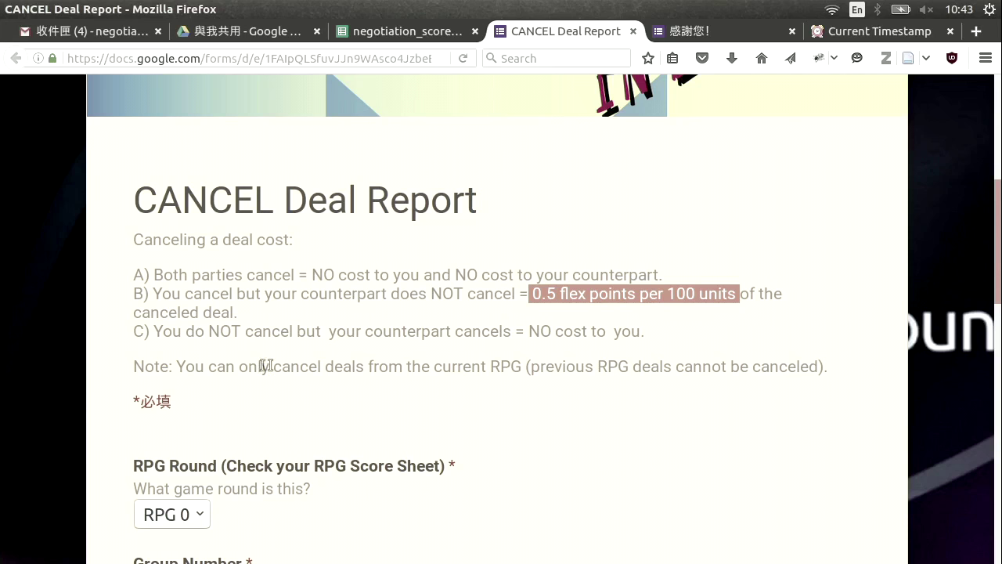
{"action": "left_click_drag", "start_coordinate": [208, 331], "coordinate": [660, 340]}
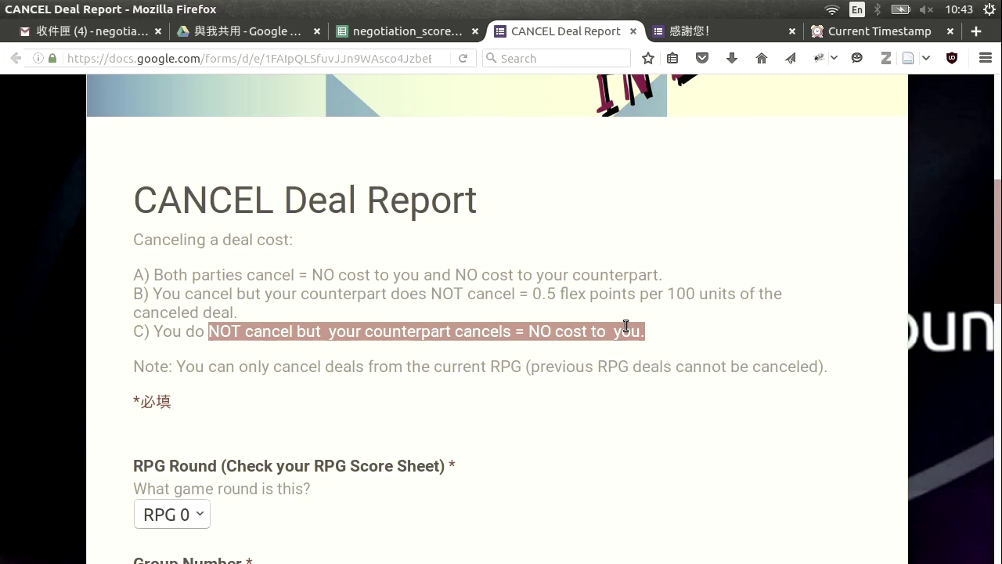
Submit the completed CANCEL Deal Report form.
{"action": "scroll", "coordinate": [540, 252], "scroll_direction": "down", "scroll_amount": 15}
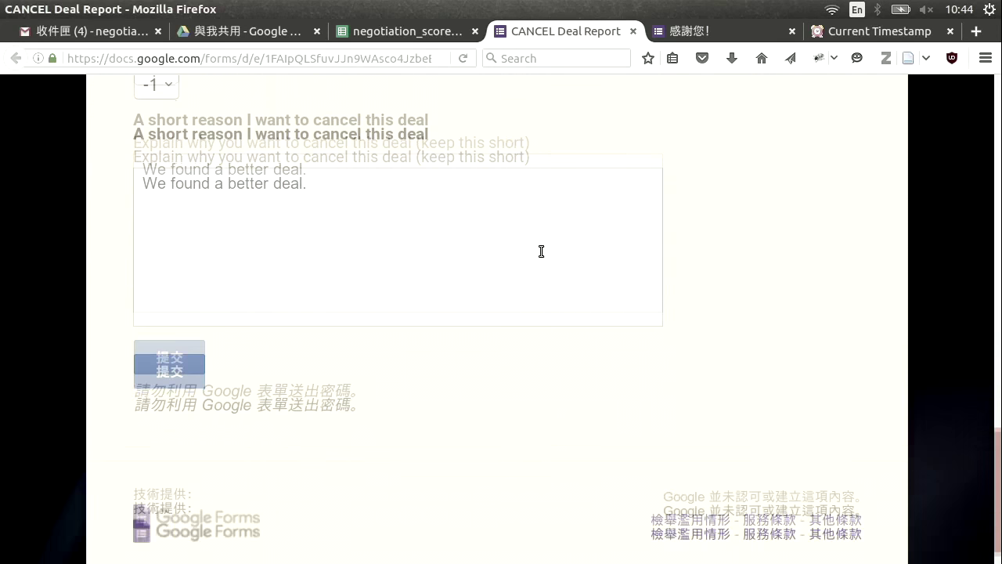
{"action": "scroll", "coordinate": [999, 468], "scroll_direction": "up", "scroll_amount": 1}
{"action": "left_click_drag", "start_coordinate": [998, 468], "coordinate": [1000, 419]}
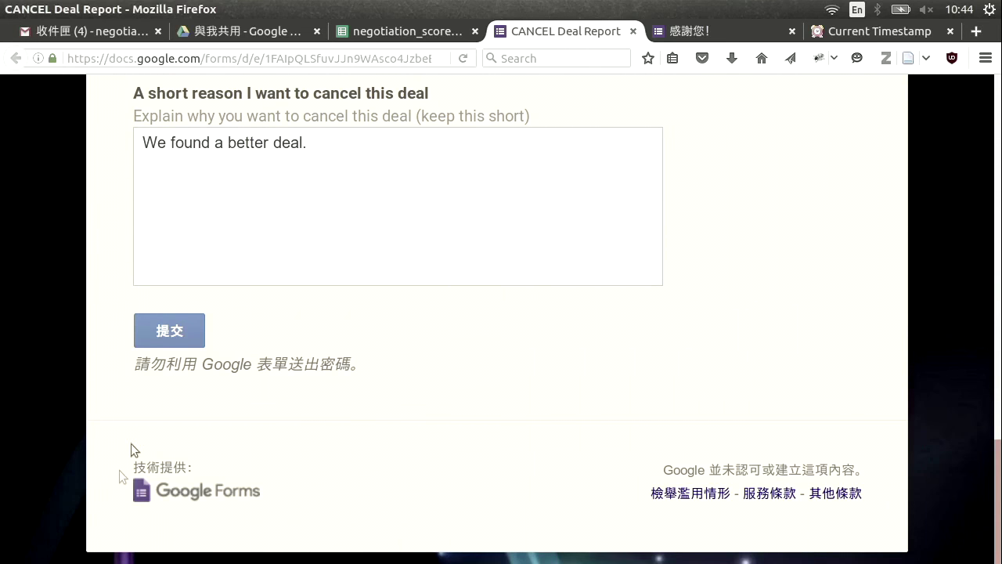
{"action": "left_click", "coordinate": [168, 334]}
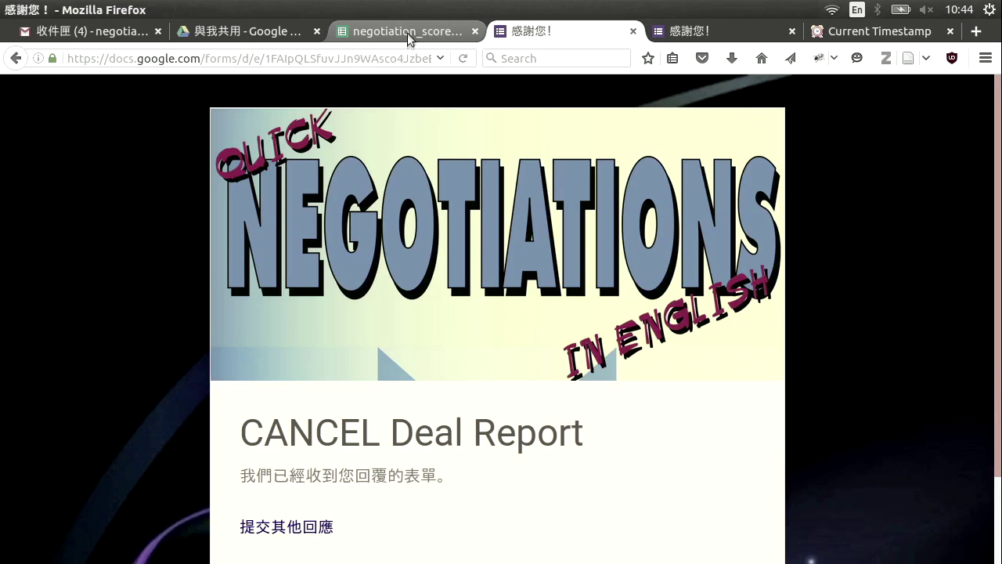
Return to Group 1's Seller sheet and examine how the cancelled deal is shown in the Weighted Avg. Price table.
{"action": "left_click", "coordinate": [407, 35]}
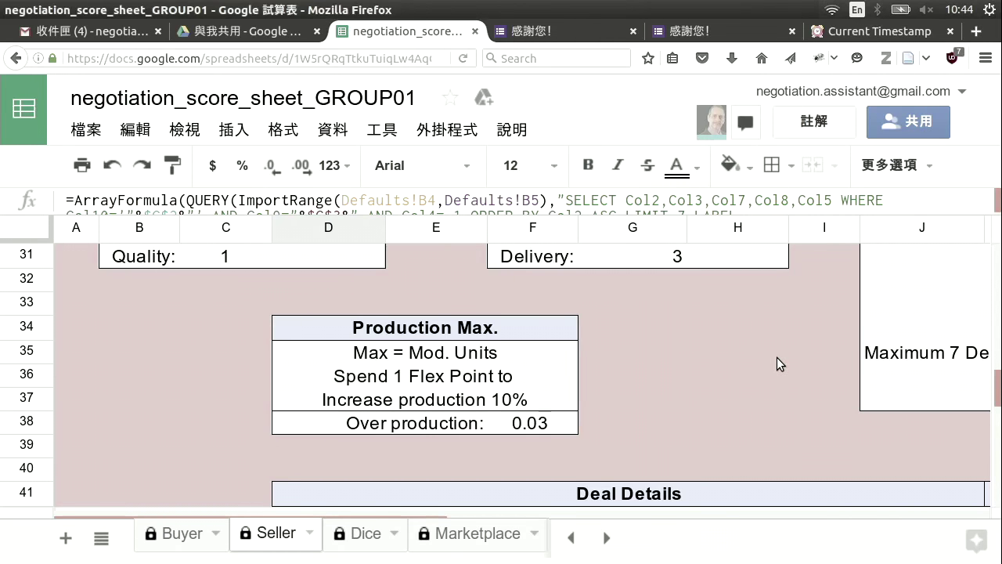
{"action": "key", "text": "ctrl+minus"}
{"action": "key", "text": "ctrl+minus"}
{"action": "key", "text": "ctrl+minus"}
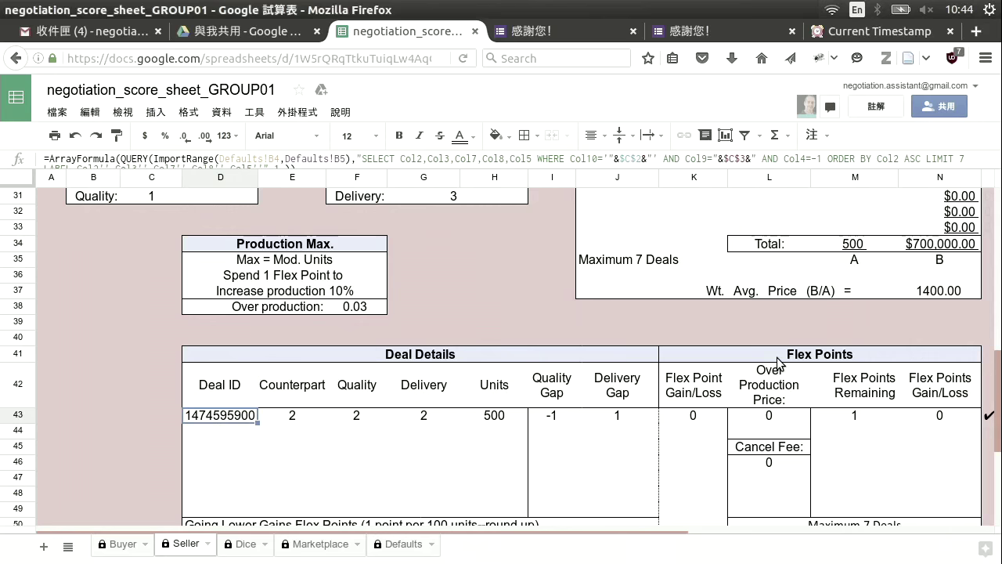
{"action": "left_click", "coordinate": [514, 322]}
{"action": "scroll", "coordinate": [530, 357], "scroll_direction": "down", "scroll_amount": 3}
{"action": "scroll", "coordinate": [529, 350], "scroll_direction": "up", "scroll_amount": 4}
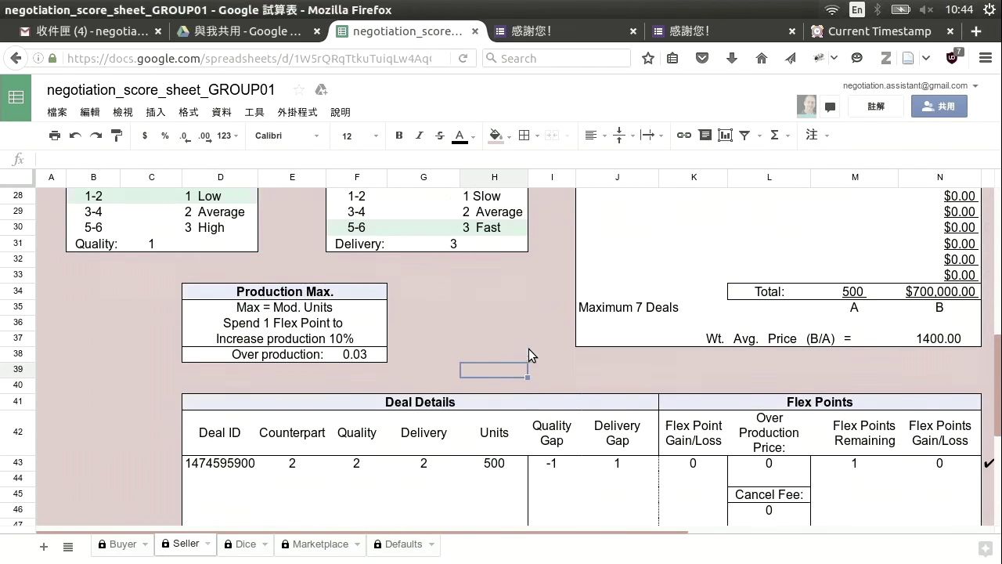
{"action": "scroll", "coordinate": [528, 353], "scroll_direction": "up", "scroll_amount": 1}
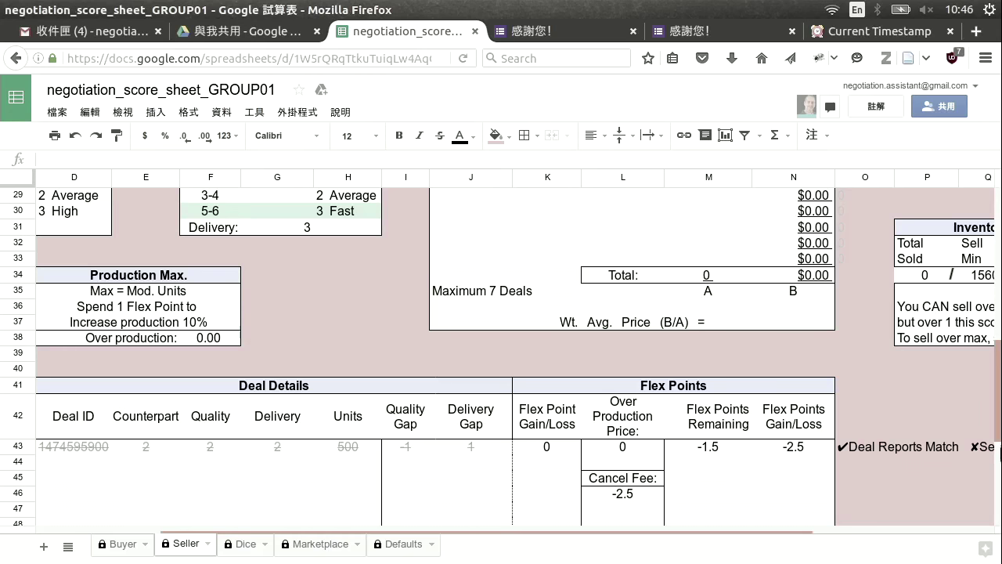
{"action": "scroll", "coordinate": [998, 383], "scroll_direction": "up", "scroll_amount": 2}
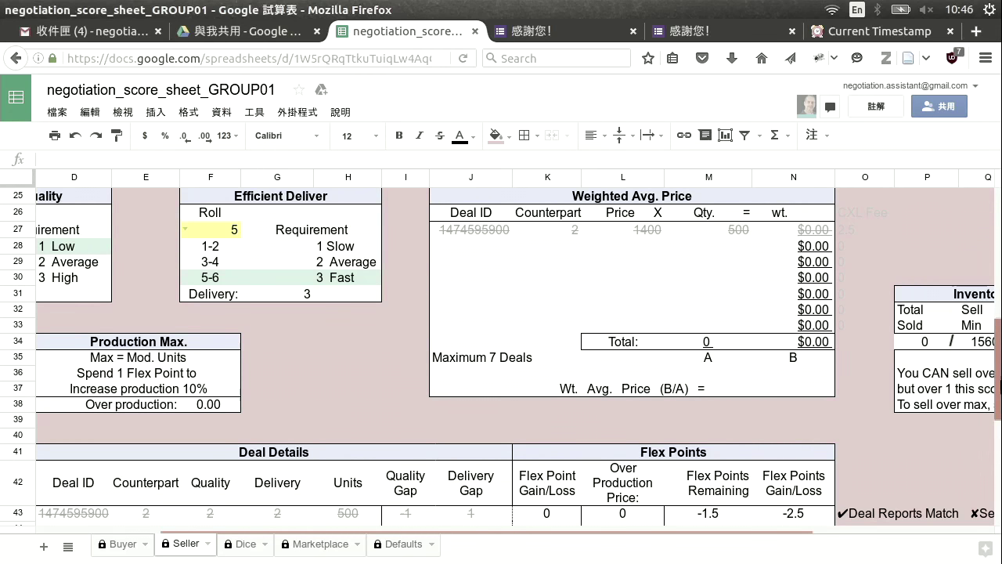
{"action": "scroll", "coordinate": [998, 383], "scroll_direction": "up", "scroll_amount": 1}
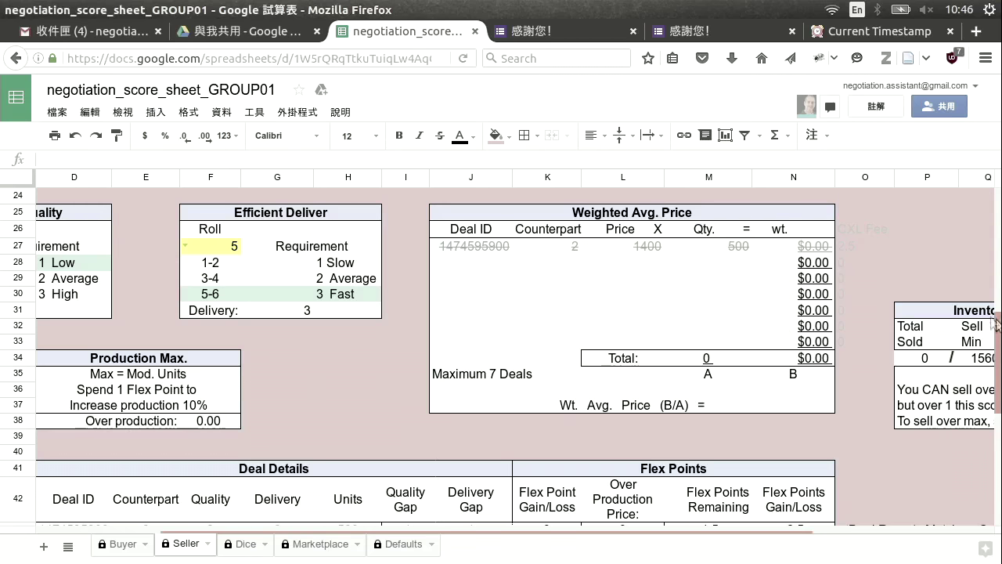
Examine the cancelled deal's row in Deal Details, its flex points and status messages, and the Cancel Fee cell's formula.
{"action": "scroll", "coordinate": [997, 342], "scroll_direction": "down", "scroll_amount": 1}
{"action": "scroll", "coordinate": [998, 342], "scroll_direction": "down", "scroll_amount": 5}
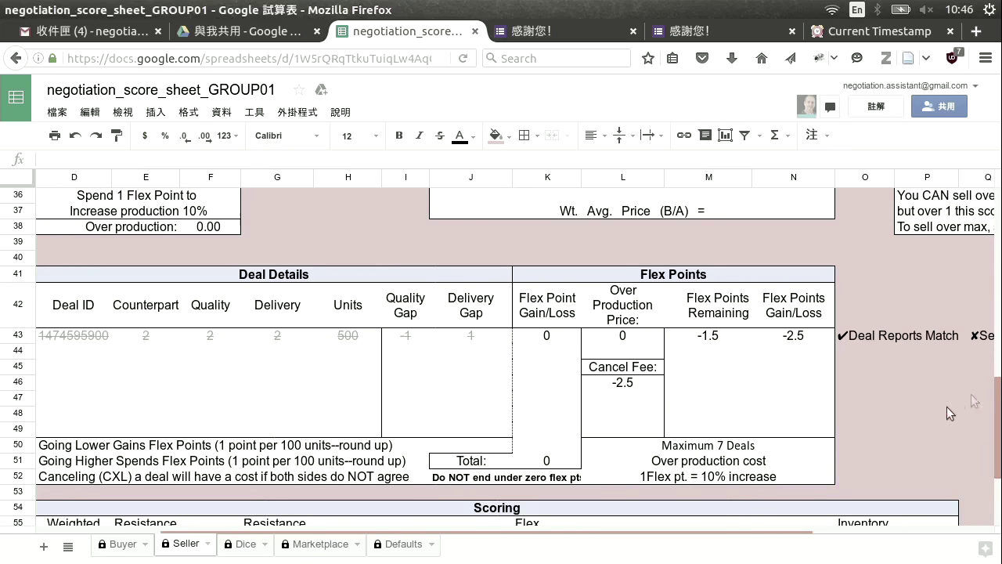
{"action": "left_click_drag", "start_coordinate": [801, 533], "coordinate": [727, 537]}
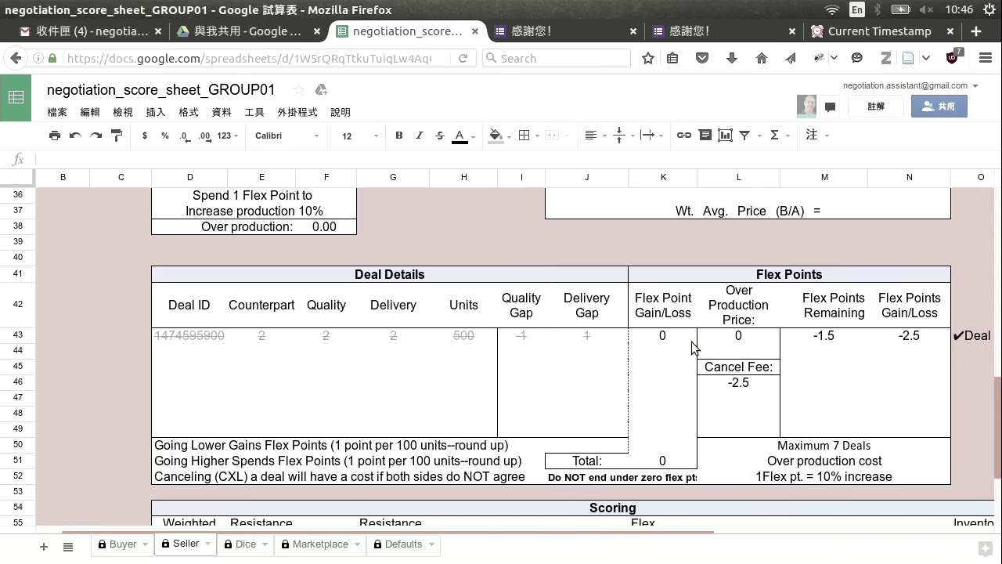
{"action": "left_click_drag", "start_coordinate": [641, 532], "coordinate": [834, 518]}
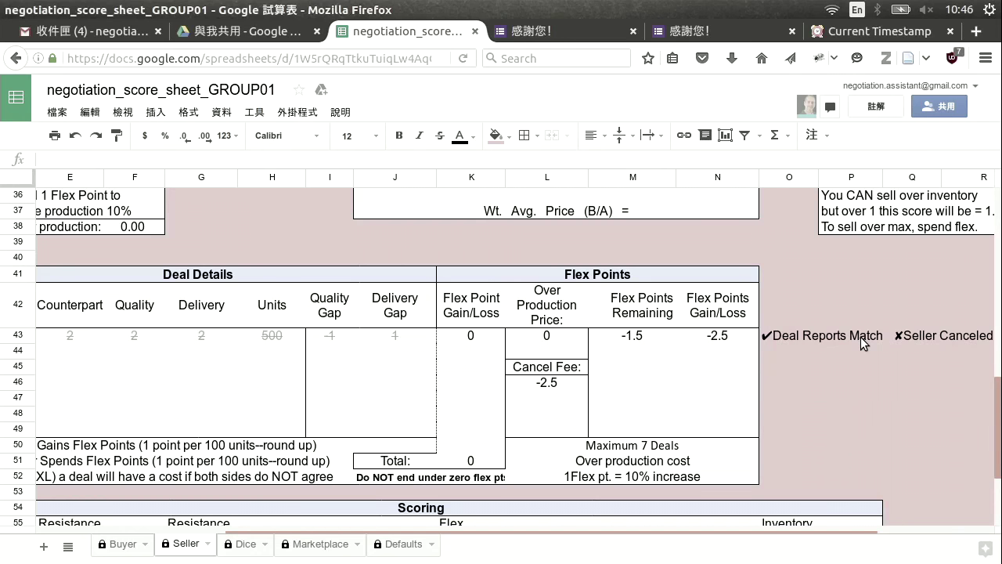
{"action": "left_click_drag", "start_coordinate": [794, 531], "coordinate": [938, 519]}
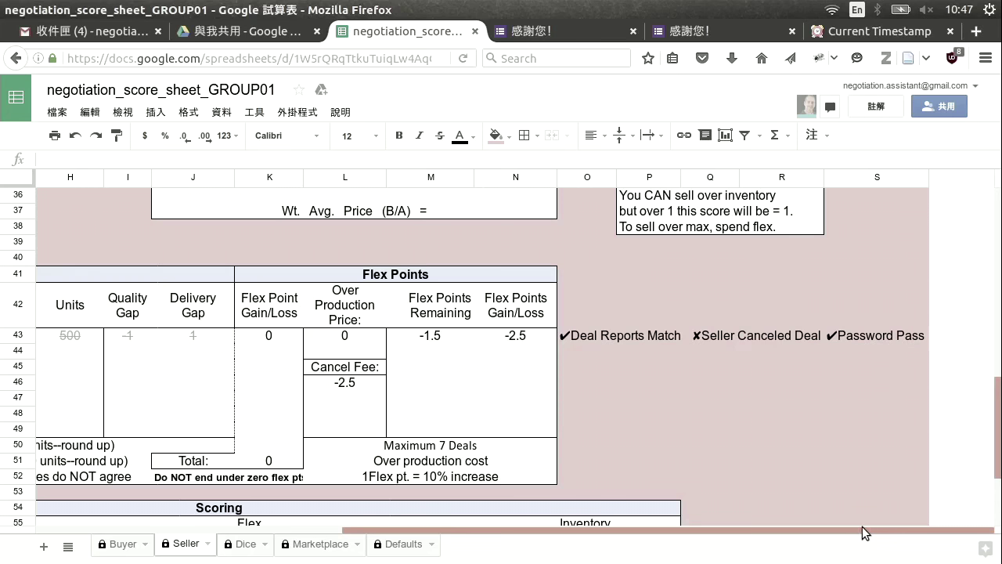
{"action": "left_click_drag", "start_coordinate": [861, 526], "coordinate": [792, 526]}
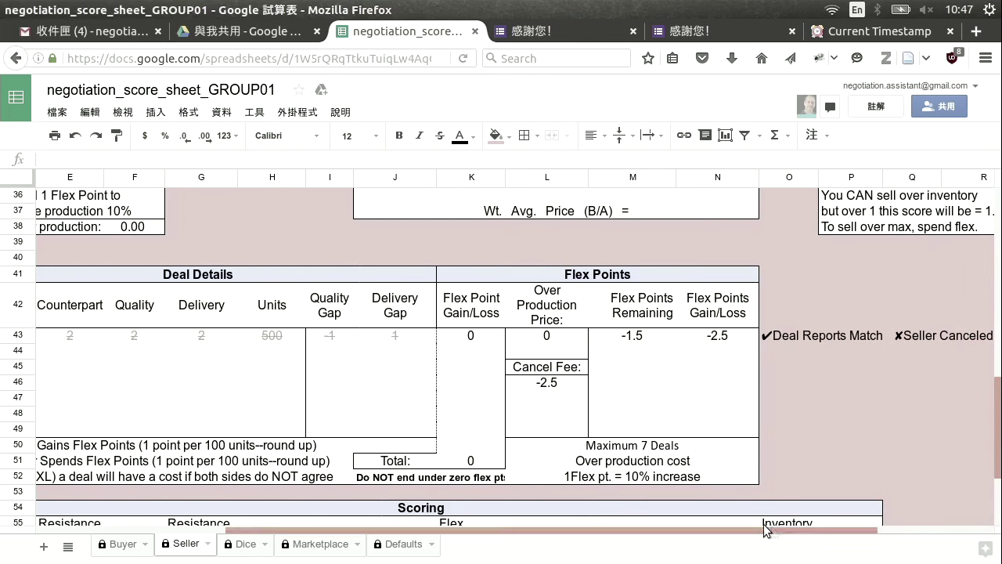
{"action": "left_click", "coordinate": [551, 387]}
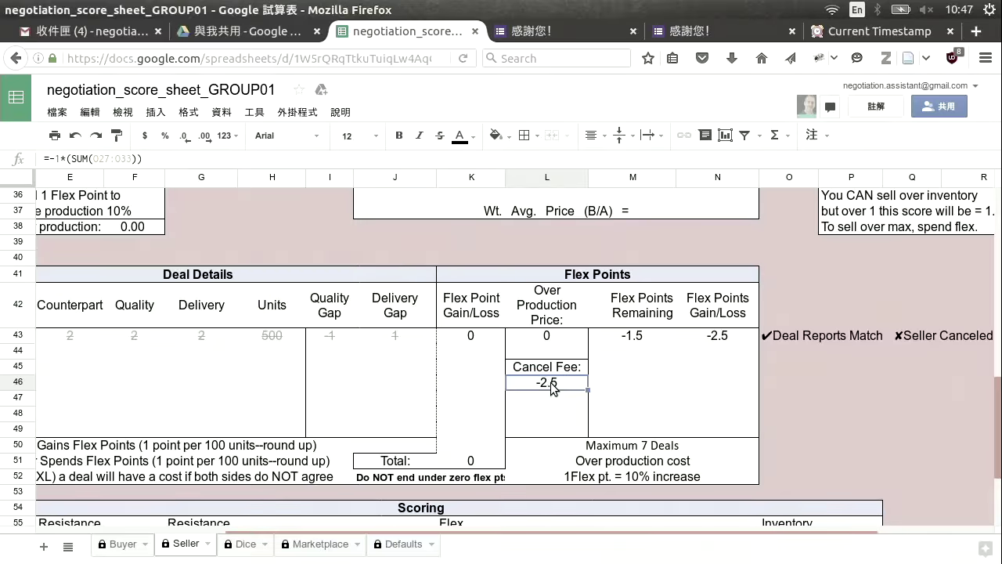
Switch to Group 2's score sheet in the Chrome window, showing the Buyer sheet.
{"action": "key", "text": "ctrl+alt+Right"}
{"action": "key", "text": "ctrl+alt+Left"}
{"action": "key", "text": "ctrl+alt+Down"}
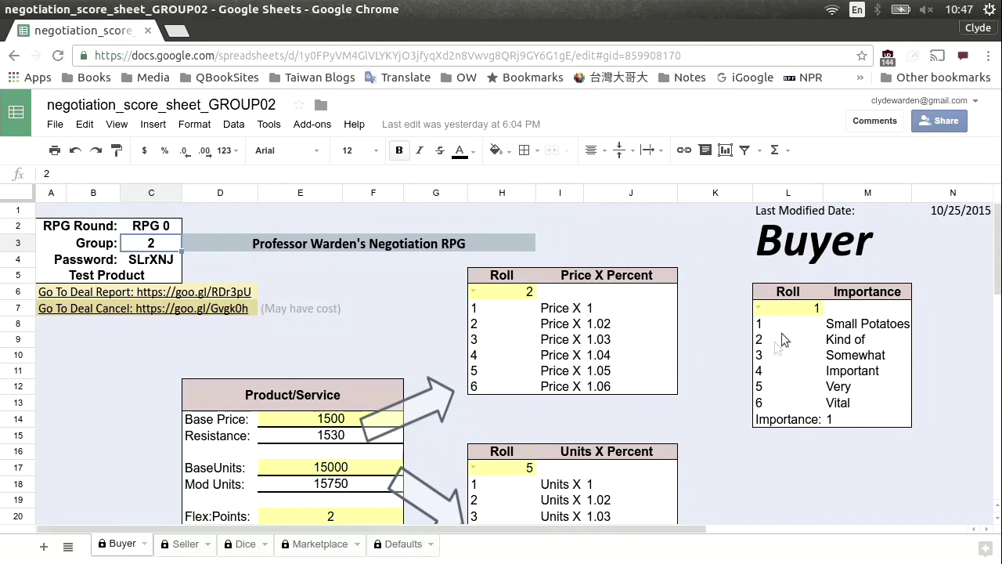
Examine the cancelled deal on Group 2's Buyer sheet in the Weighted Avg. Price, Deal Details and Flex Points tables, including its status messages.
{"action": "left_click_drag", "start_coordinate": [997, 258], "coordinate": [999, 333]}
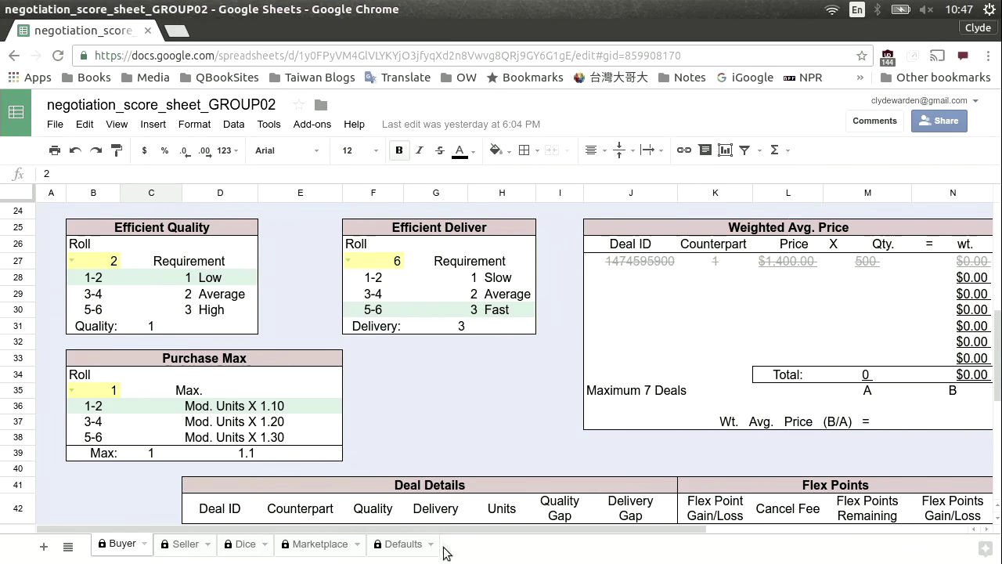
{"action": "left_click_drag", "start_coordinate": [479, 531], "coordinate": [579, 530]}
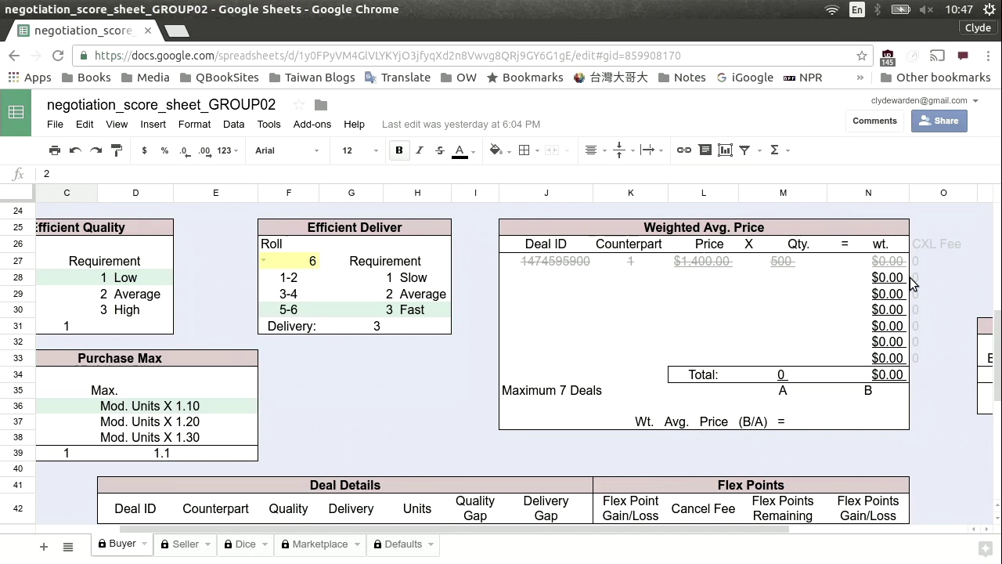
{"action": "left_click_drag", "start_coordinate": [1000, 324], "coordinate": [979, 385]}
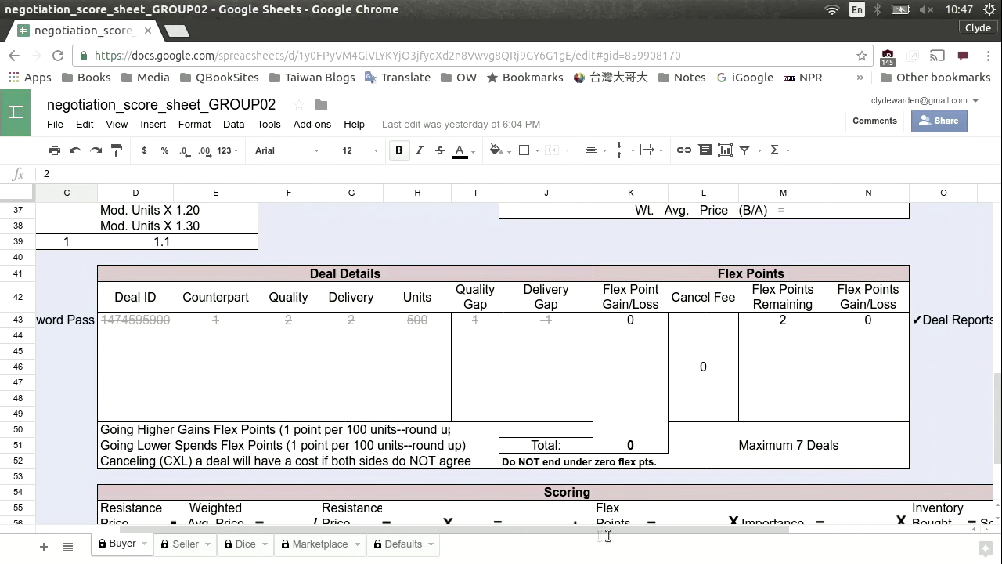
{"action": "left_click_drag", "start_coordinate": [572, 530], "coordinate": [510, 536]}
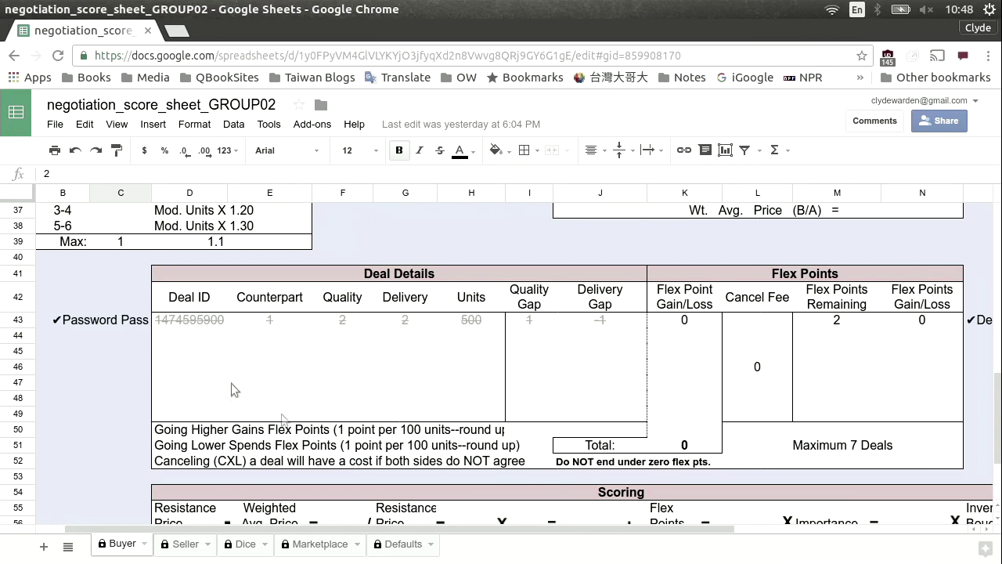
{"action": "left_click_drag", "start_coordinate": [498, 535], "coordinate": [724, 530]}
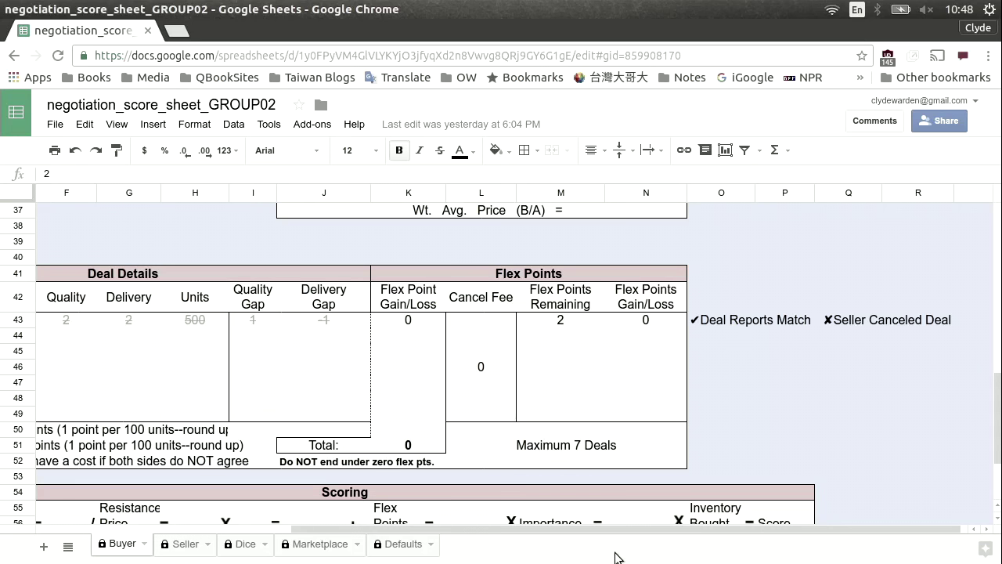
{"action": "left_click_drag", "start_coordinate": [648, 534], "coordinate": [464, 520]}
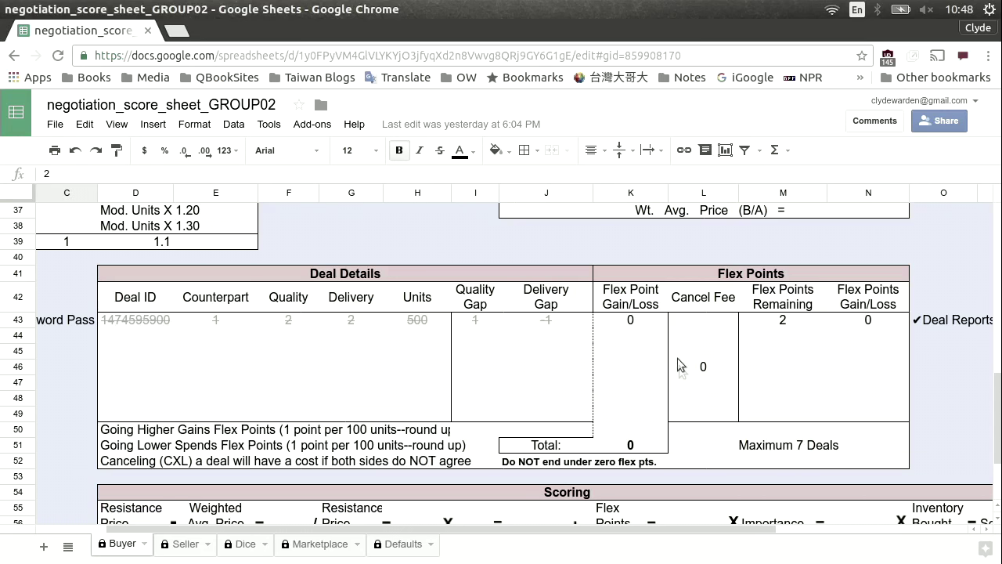
{"action": "scroll", "coordinate": [1001, 401], "scroll_direction": "up", "scroll_amount": 3}
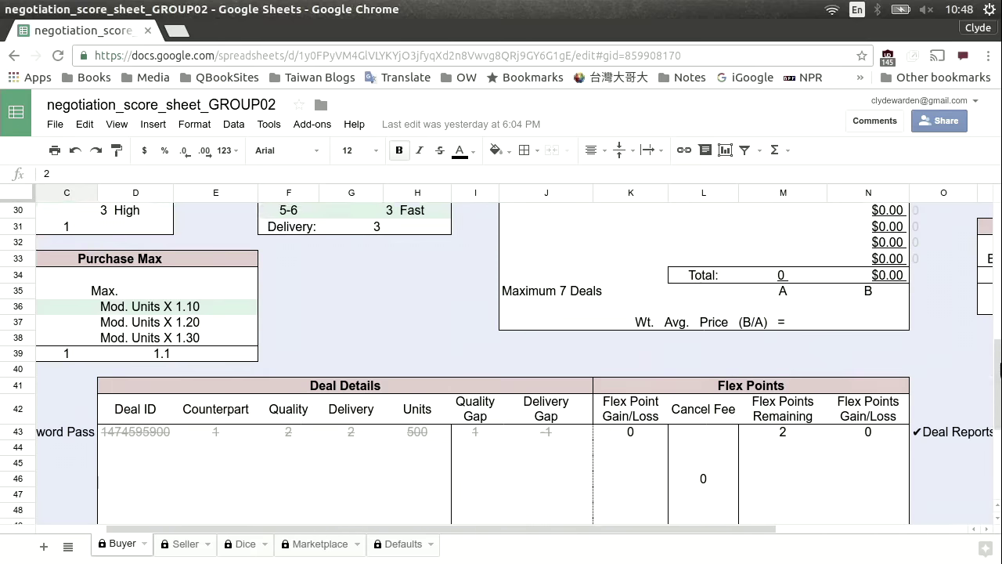
Switch to Group 1's score sheet in the Firefox window and inspect the Seller sheet's CXL Fee value, Cancel Fee and starting flex points.
{"action": "key", "text": "alt+Tab"}
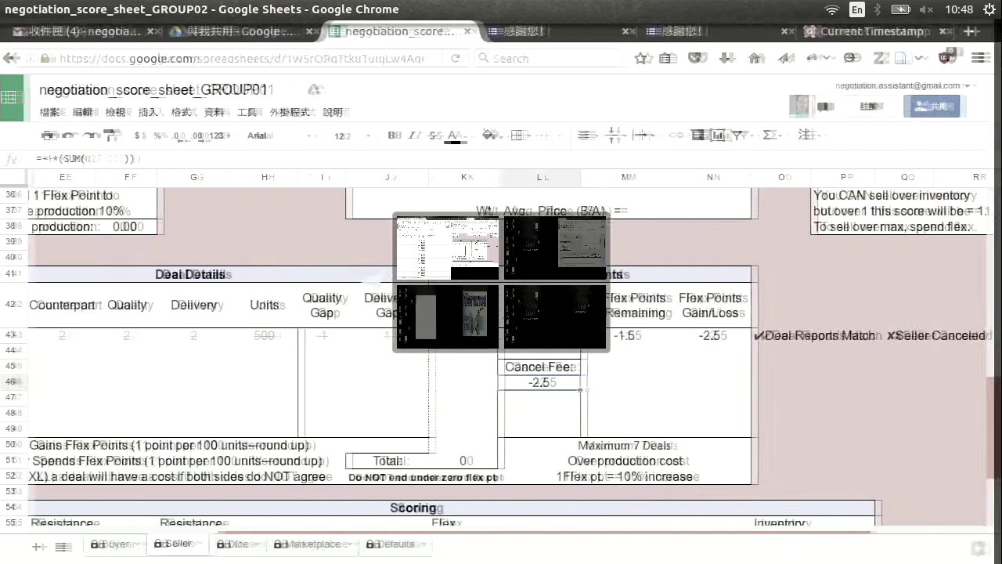
{"action": "double_click", "coordinate": [252, 90]}
{"action": "left_click", "coordinate": [807, 263]}
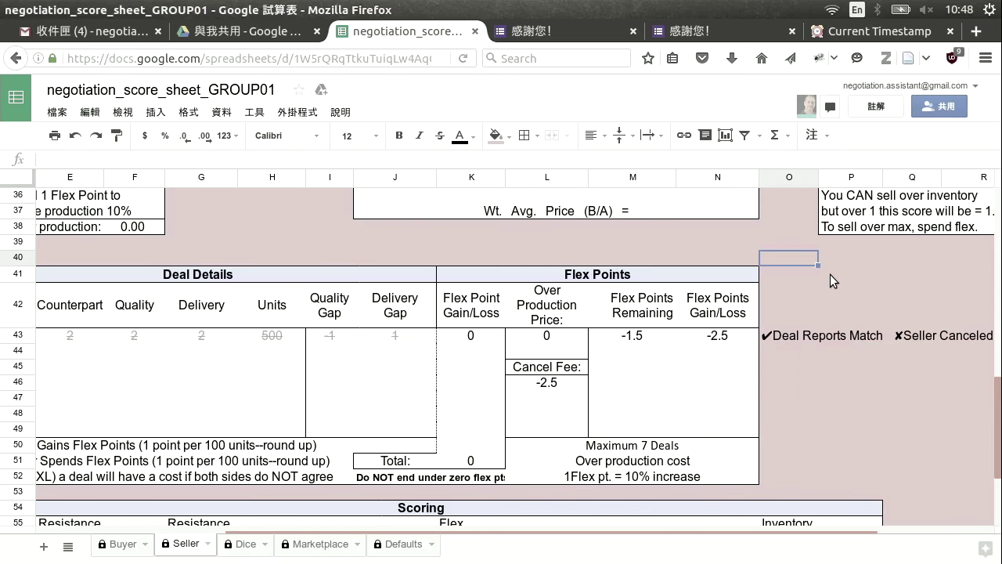
{"action": "scroll", "coordinate": [991, 392], "scroll_direction": "up", "scroll_amount": 2}
{"action": "scroll", "coordinate": [991, 376], "scroll_direction": "up", "scroll_amount": 2}
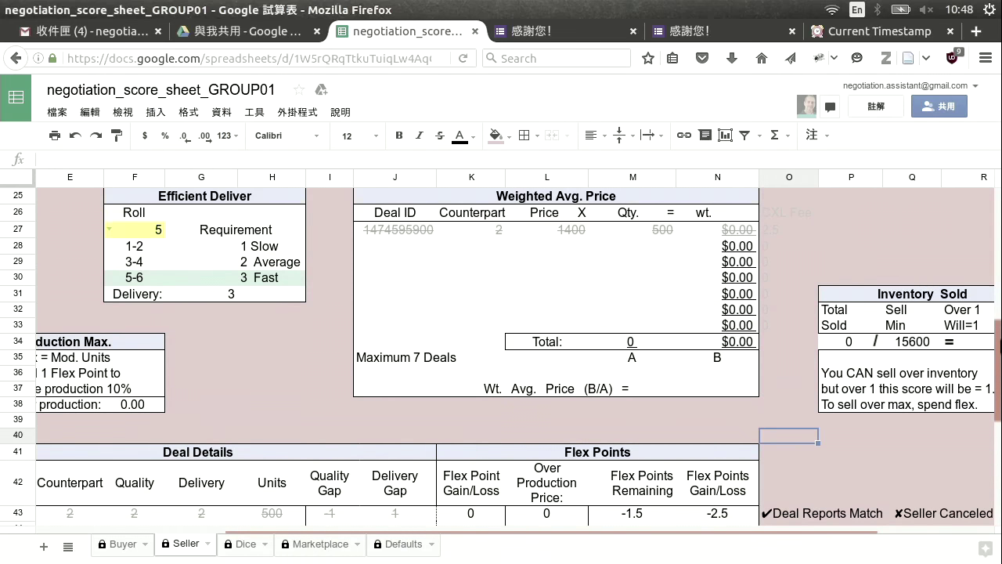
{"action": "left_click", "coordinate": [776, 231]}
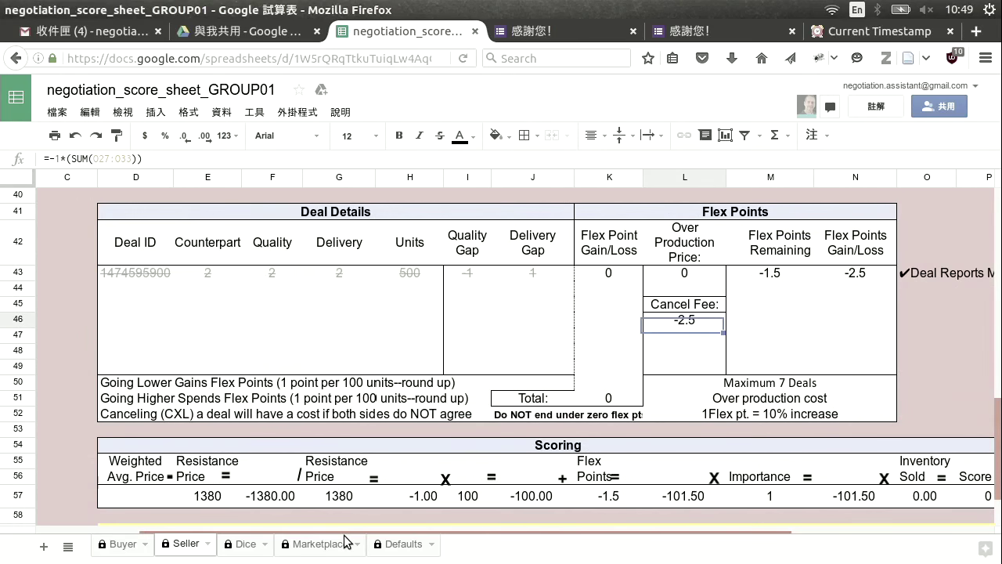
{"action": "left_click_drag", "start_coordinate": [997, 451], "coordinate": [1000, 207]}
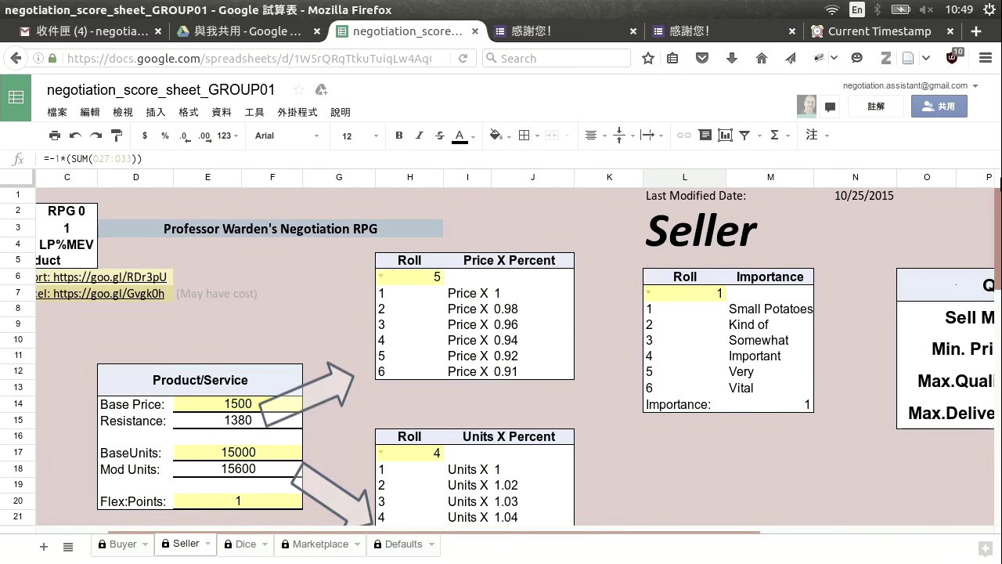